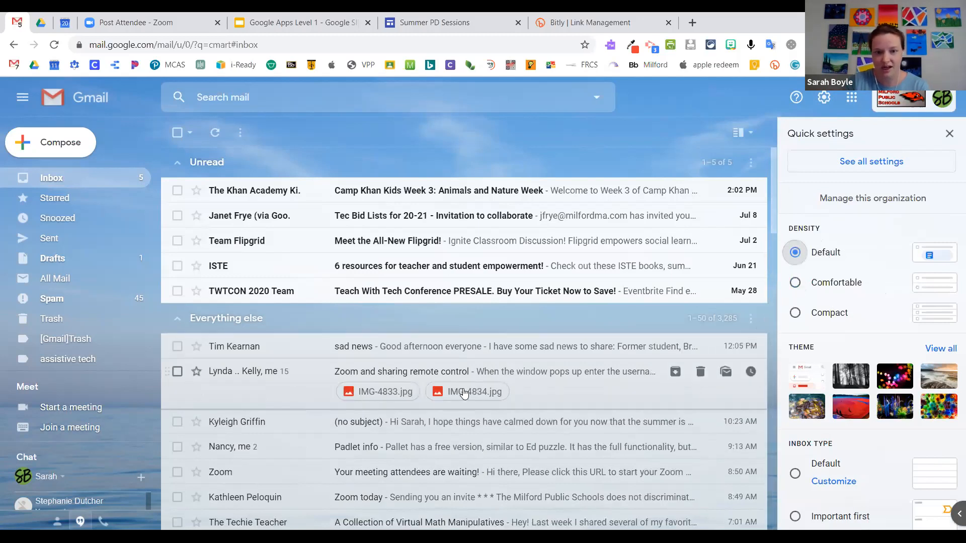
Step: Try Compact density, settle on Comfortable, and browse the Inbox type and Reading pane options
{"action": "left_click", "coordinate": [792, 315]}
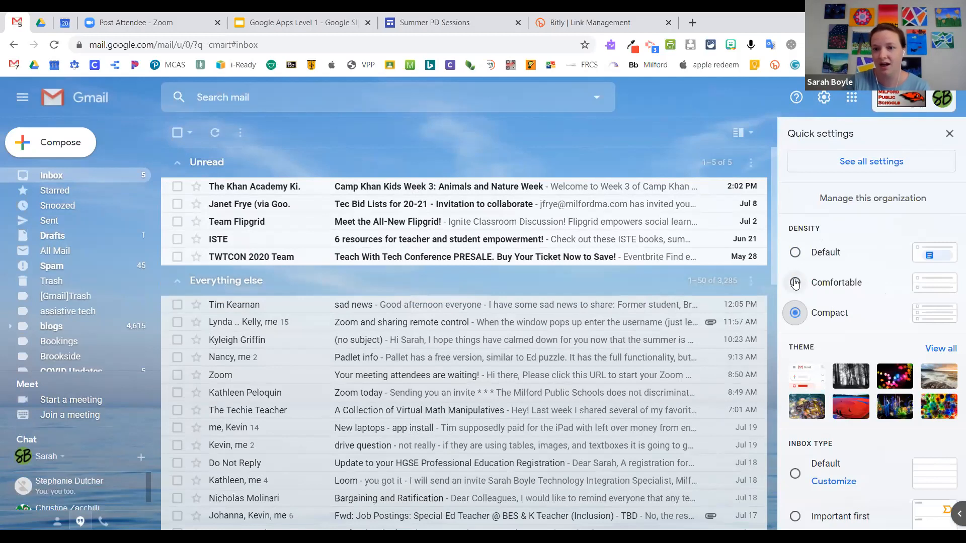
{"action": "left_click", "coordinate": [794, 282]}
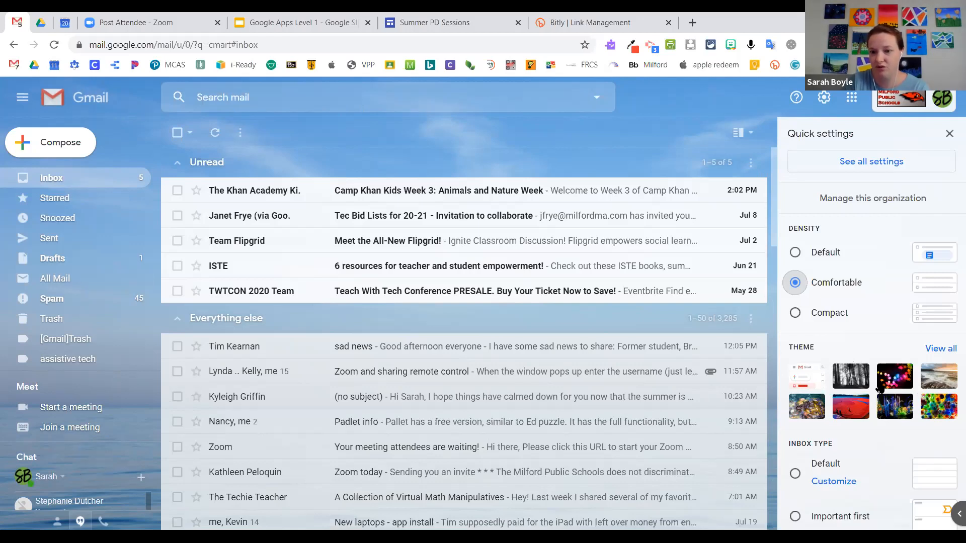
{"action": "scroll", "coordinate": [880, 389], "scroll_direction": "down", "scroll_amount": 4}
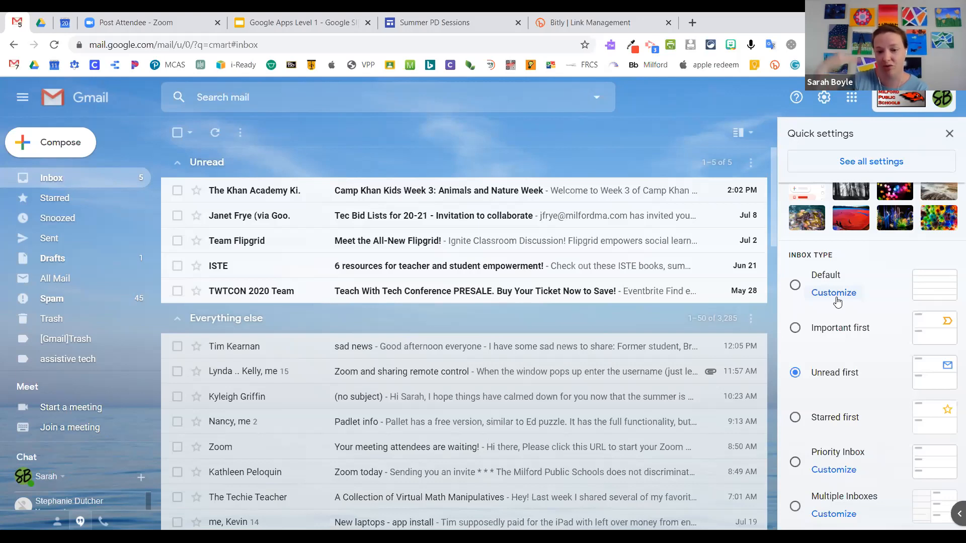
{"action": "scroll", "coordinate": [855, 352], "scroll_direction": "down", "scroll_amount": 4}
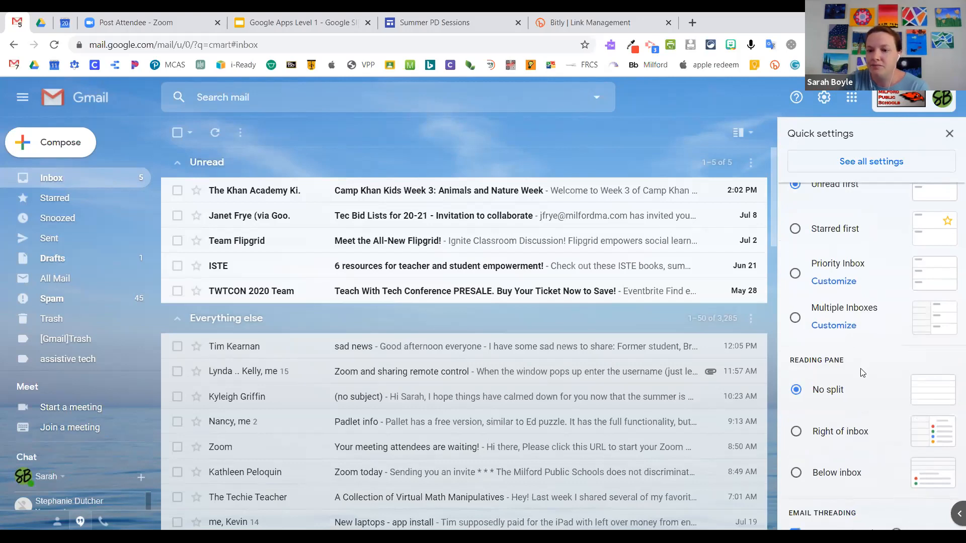
{"action": "scroll", "coordinate": [862, 372], "scroll_direction": "down", "scroll_amount": 1}
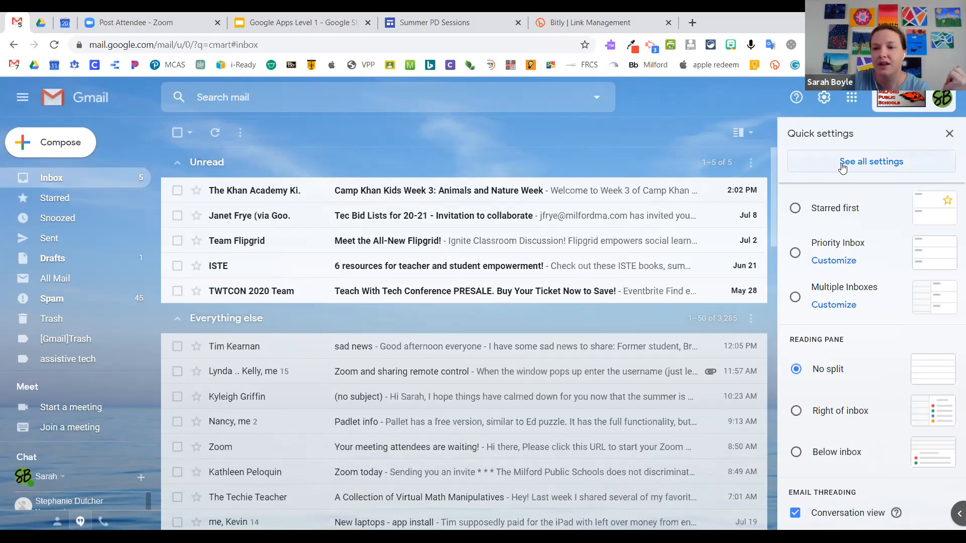
Step: Open the full General settings and highlight the Default text style option
{"action": "left_click", "coordinate": [873, 167]}
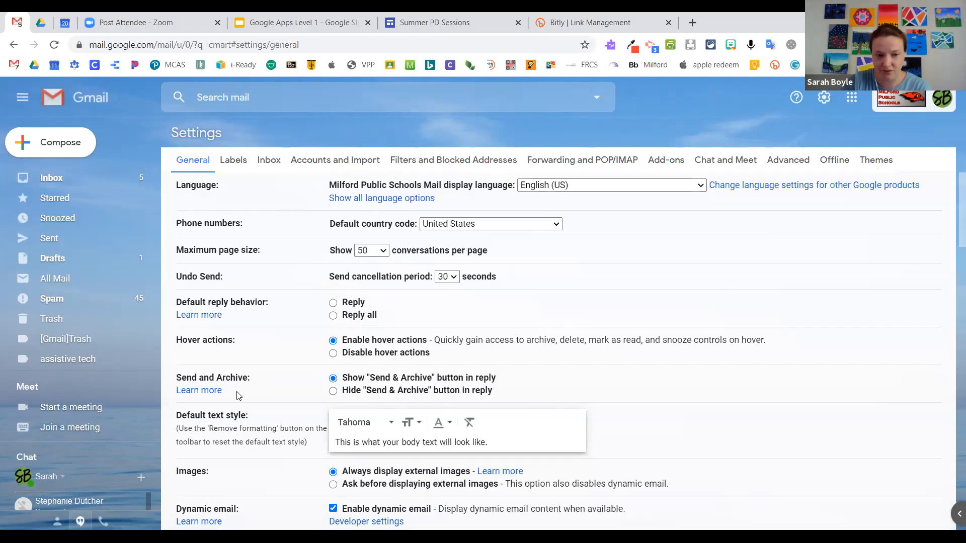
{"action": "scroll", "coordinate": [187, 302], "scroll_direction": "down", "scroll_amount": 2}
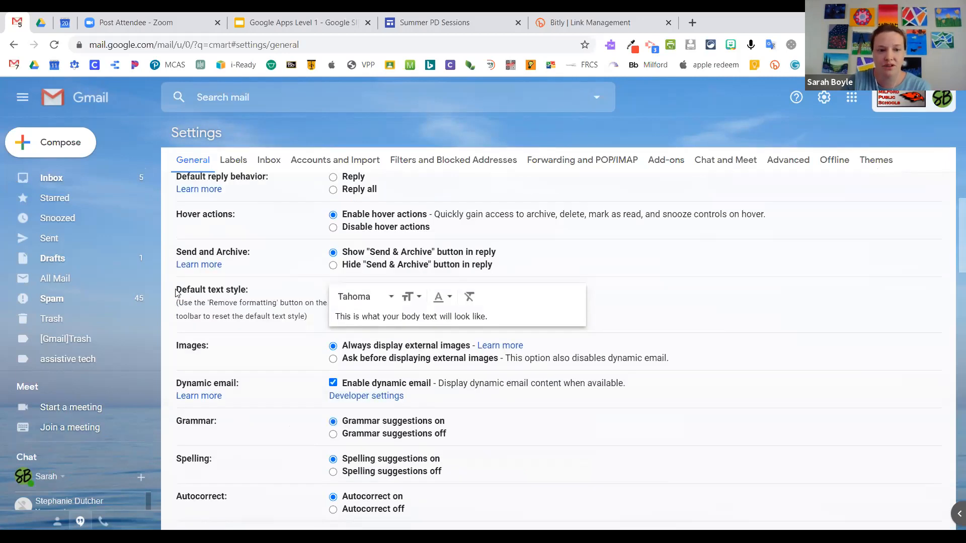
{"action": "left_click_drag", "start_coordinate": [176, 290], "coordinate": [234, 291]}
{"action": "left_click", "coordinate": [243, 295]}
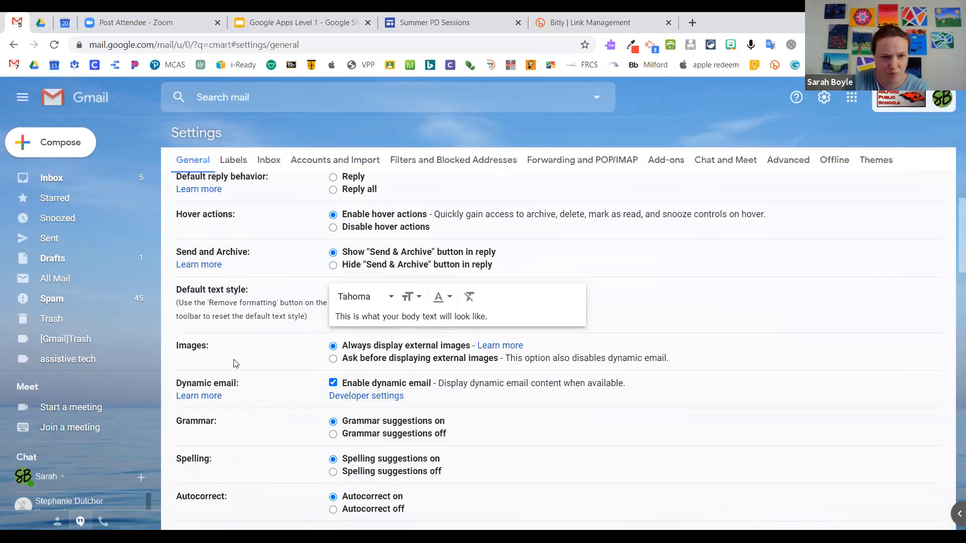
Step: Scroll down to highlight the Conversation View setting, then return to the inbox
{"action": "scroll", "coordinate": [226, 347], "scroll_direction": "down", "scroll_amount": 4}
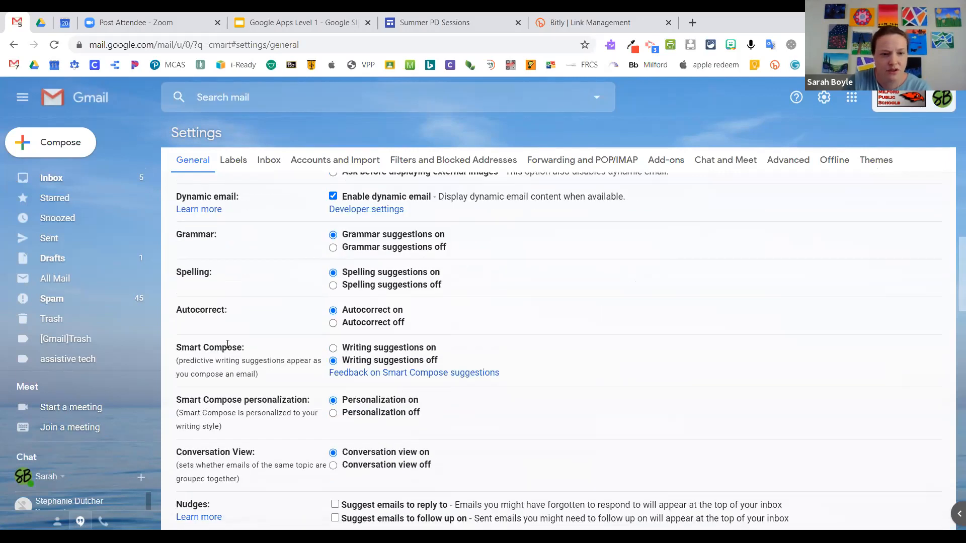
{"action": "scroll", "coordinate": [227, 345], "scroll_direction": "down", "scroll_amount": 3}
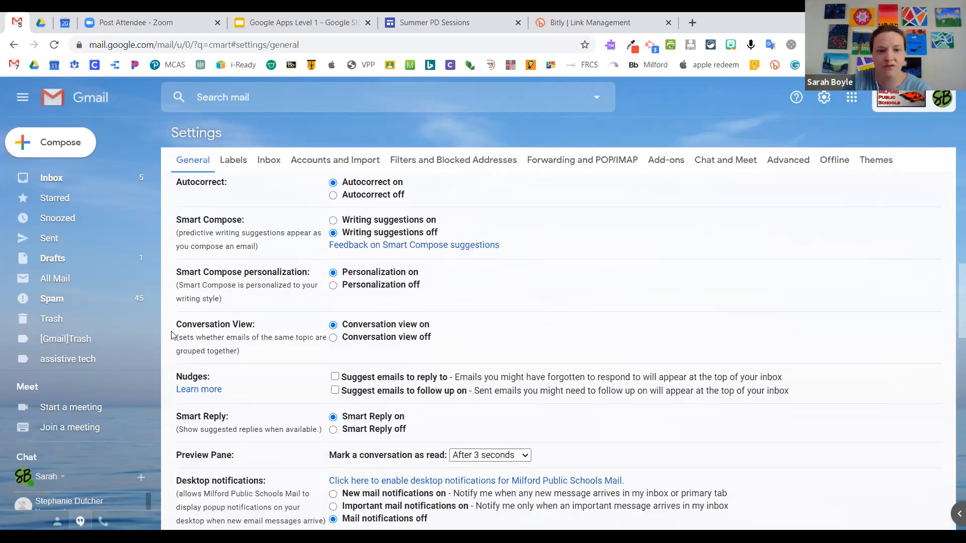
{"action": "left_click_drag", "start_coordinate": [177, 324], "coordinate": [258, 331]}
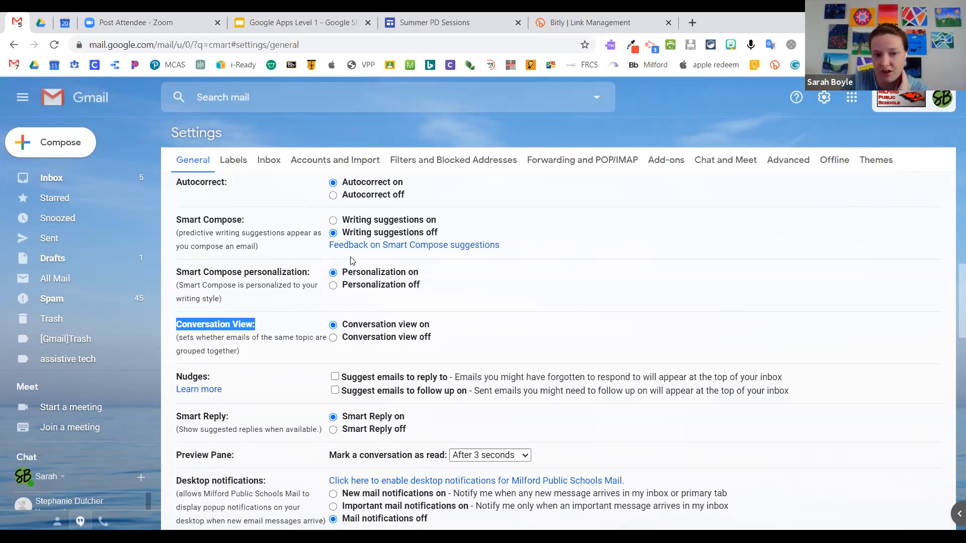
{"action": "left_click", "coordinate": [51, 179]}
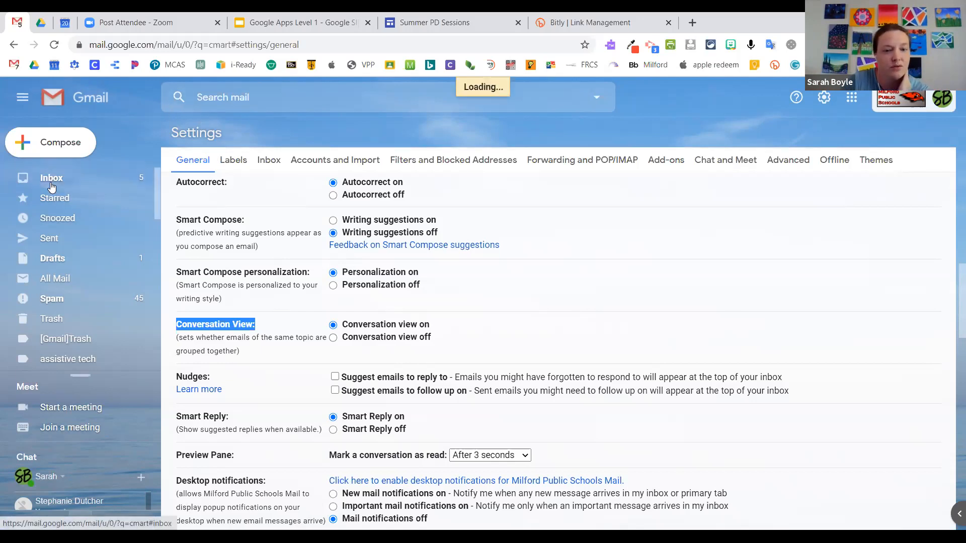
Step: Scroll the inbox's threaded conversations, then bring up quick settings
{"action": "scroll", "coordinate": [445, 244], "scroll_direction": "down", "scroll_amount": 1}
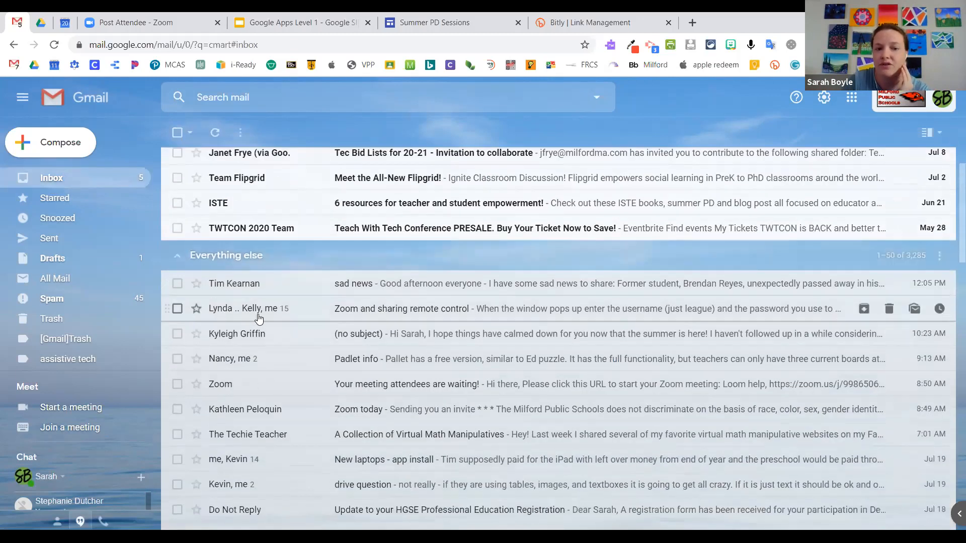
{"action": "mouse_move", "coordinate": [247, 315]}
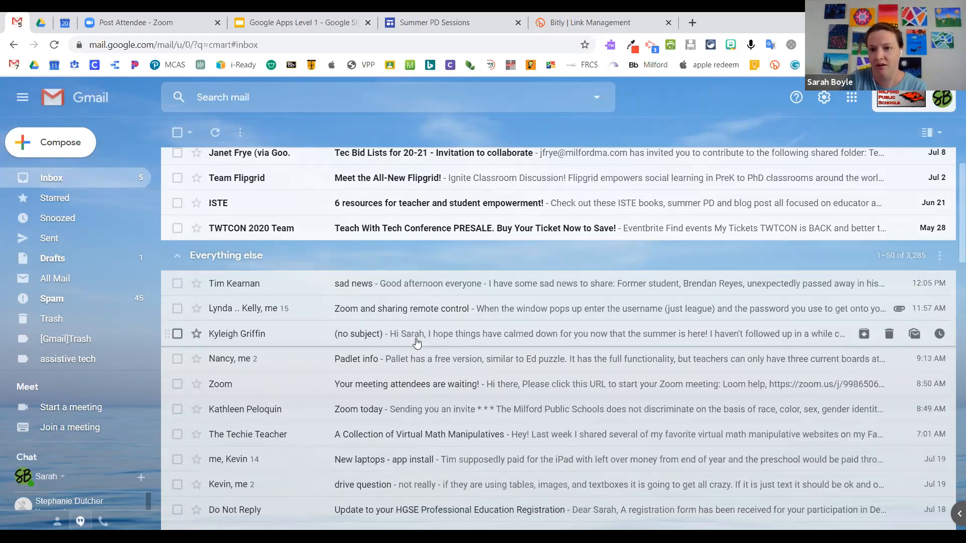
{"action": "scroll", "coordinate": [823, 150], "scroll_direction": "up", "scroll_amount": 2}
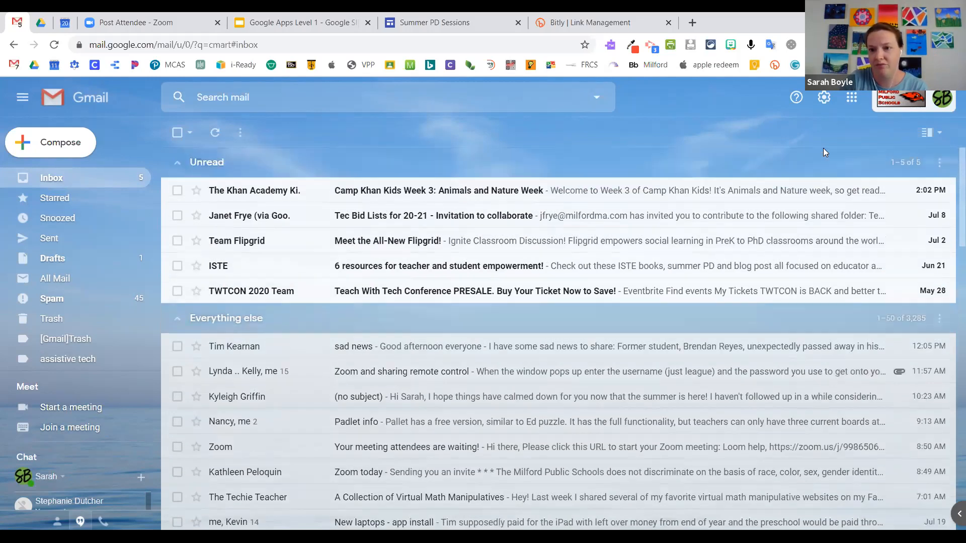
{"action": "left_click", "coordinate": [825, 98]}
Step: Open the full settings and scroll the General tab to the My signature entry under Signature
{"action": "left_click", "coordinate": [853, 164]}
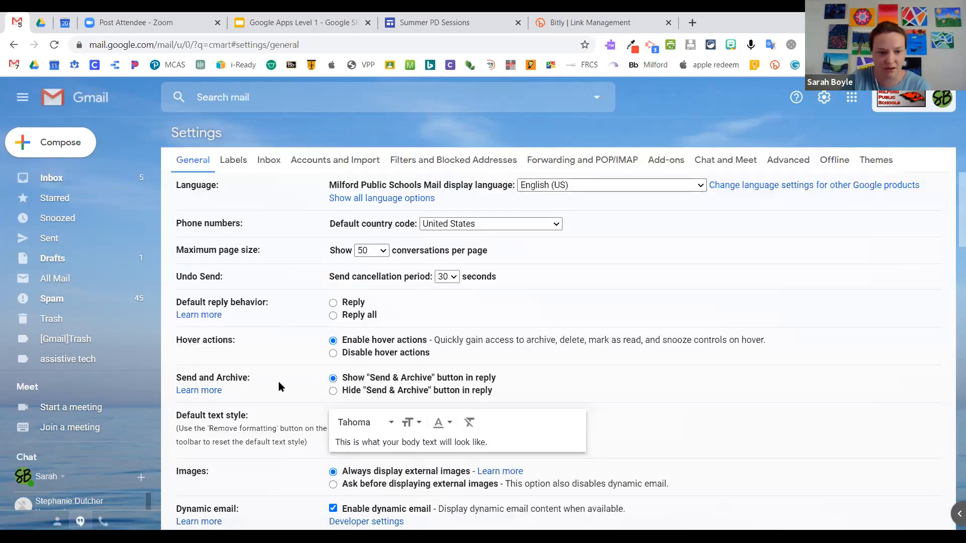
{"action": "scroll", "coordinate": [274, 374], "scroll_direction": "down", "scroll_amount": 3}
{"action": "scroll", "coordinate": [267, 366], "scroll_direction": "down", "scroll_amount": 5}
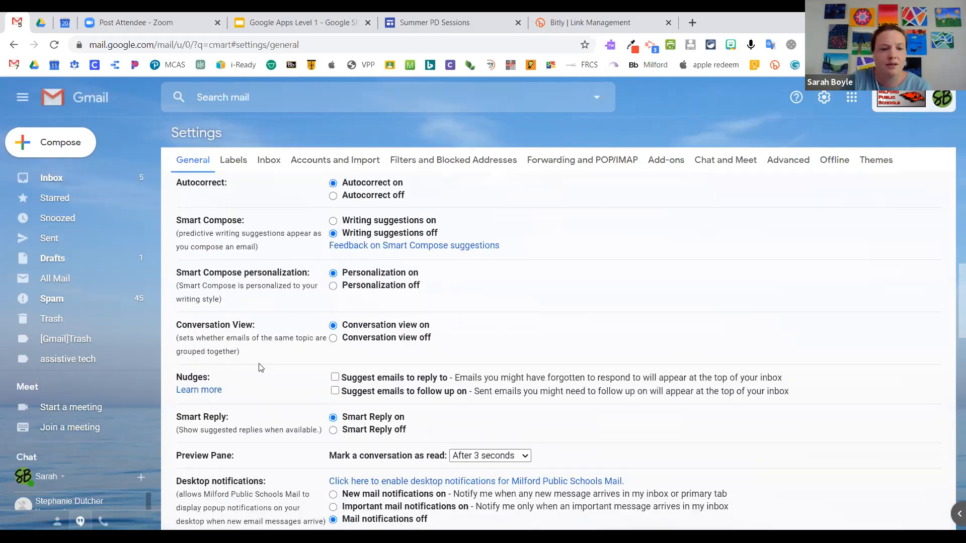
{"action": "scroll", "coordinate": [257, 367], "scroll_direction": "down", "scroll_amount": 4}
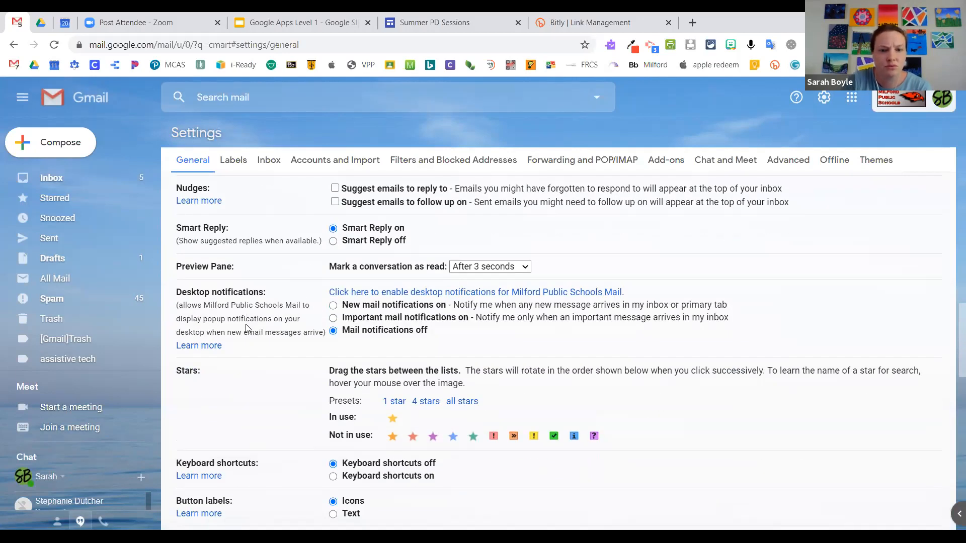
{"action": "scroll", "coordinate": [247, 327], "scroll_direction": "down", "scroll_amount": 4}
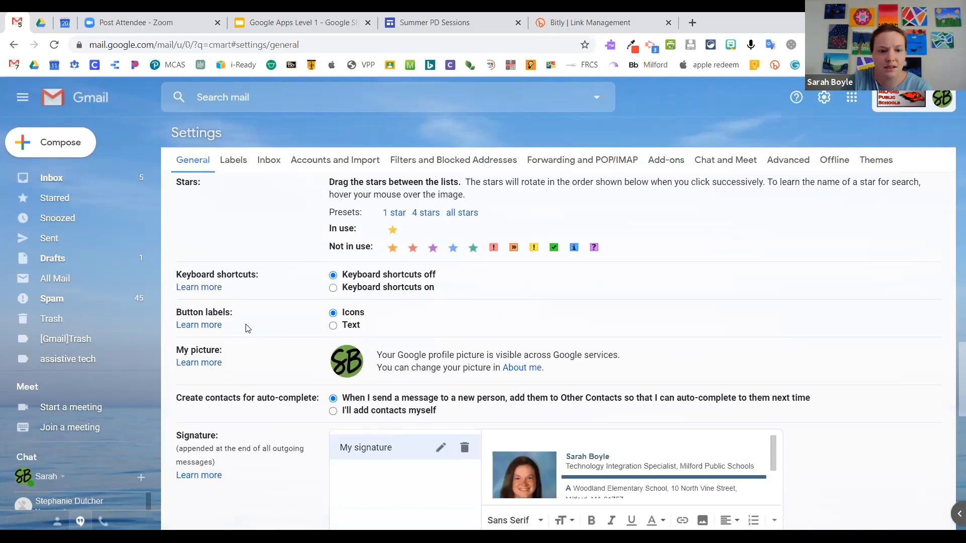
{"action": "scroll", "coordinate": [246, 327], "scroll_direction": "down", "scroll_amount": 4}
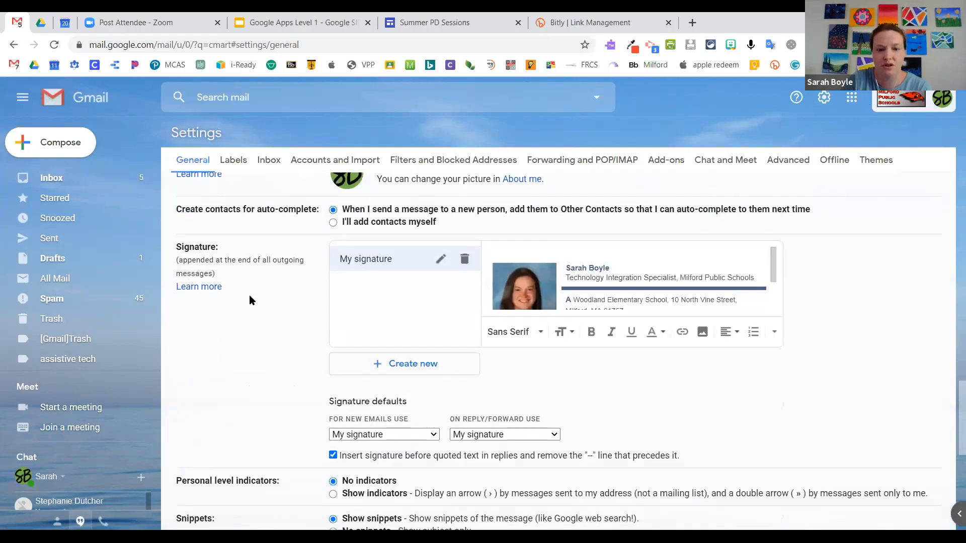
{"action": "scroll", "coordinate": [249, 300], "scroll_direction": "down", "scroll_amount": 3}
{"action": "scroll", "coordinate": [179, 310], "scroll_direction": "up", "scroll_amount": 4}
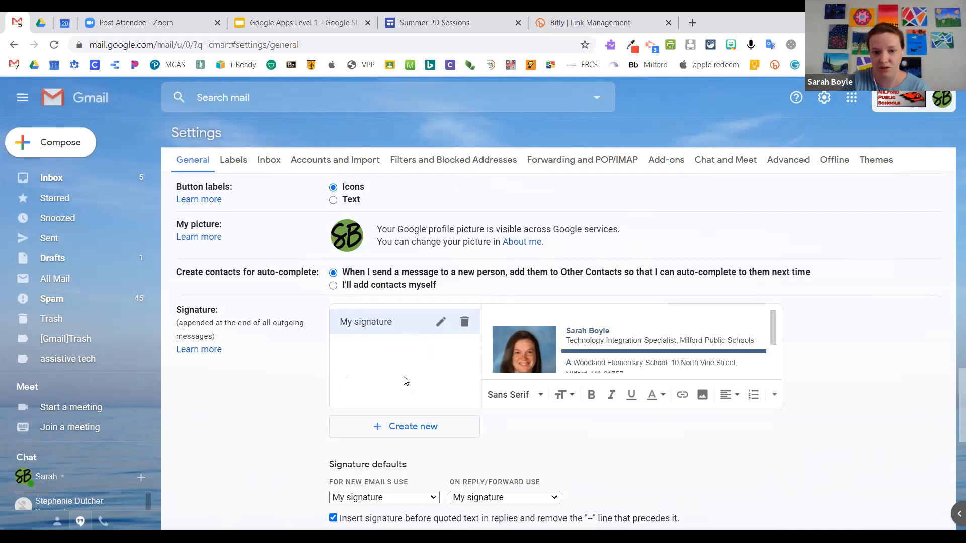
{"action": "scroll", "coordinate": [403, 378], "scroll_direction": "down", "scroll_amount": 5}
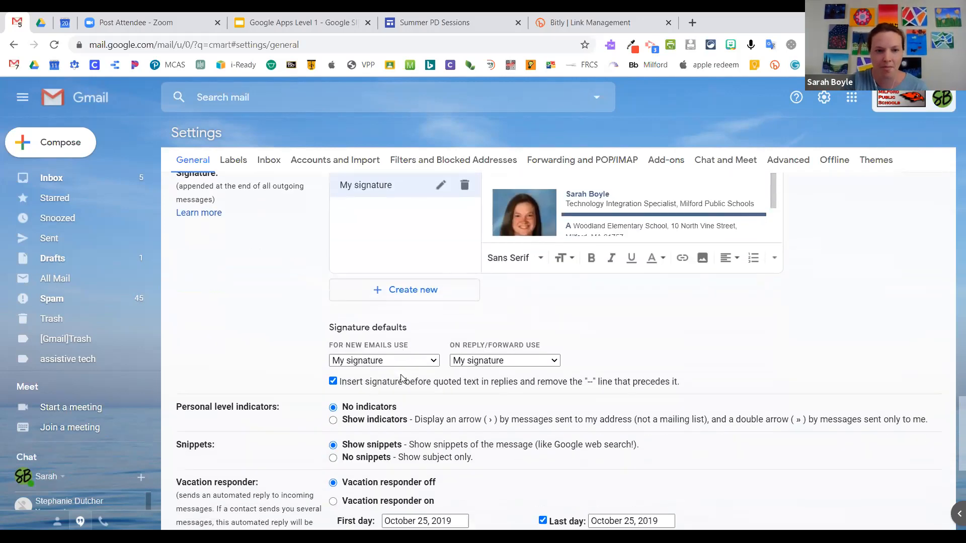
{"action": "scroll", "coordinate": [403, 379], "scroll_direction": "down", "scroll_amount": 3}
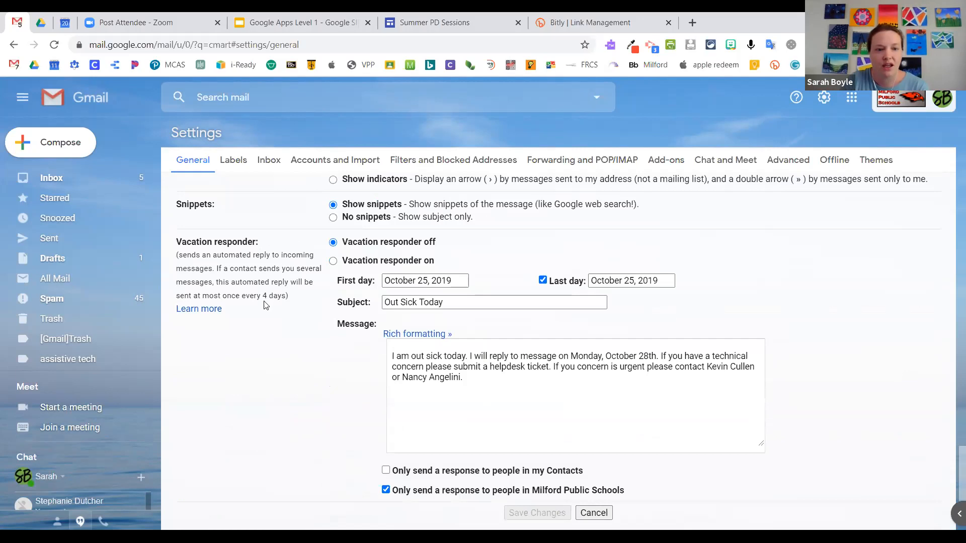
{"action": "left_click_drag", "start_coordinate": [176, 241], "coordinate": [289, 252]}
{"action": "left_click", "coordinate": [289, 271]}
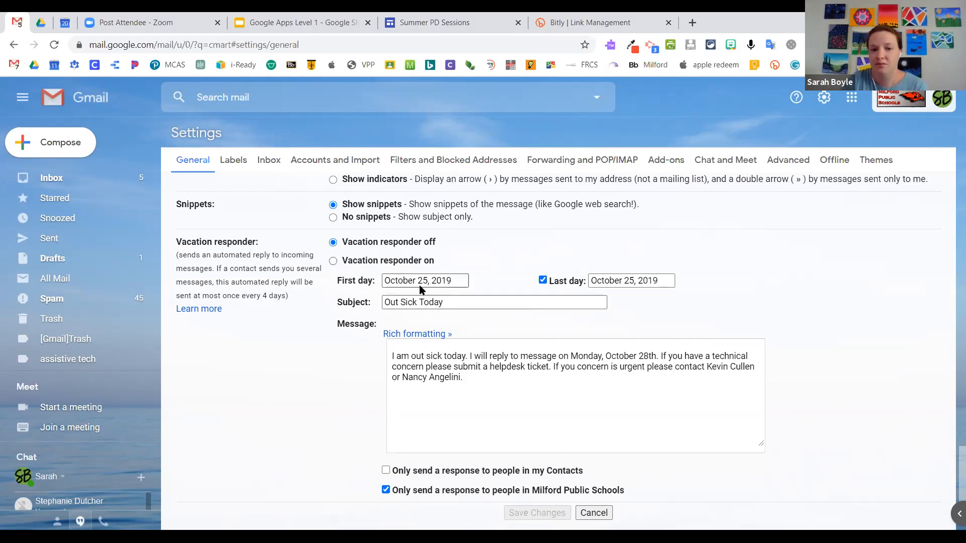
{"action": "scroll", "coordinate": [491, 415], "scroll_direction": "down", "scroll_amount": 1}
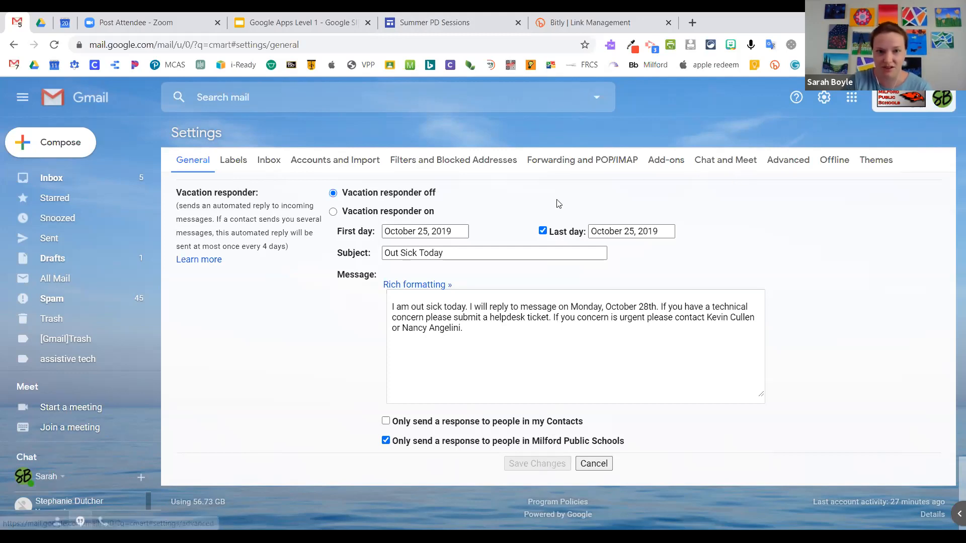
Step: Check that Templates is enabled on the Advanced tab, then start a new message
{"action": "left_click", "coordinate": [794, 163]}
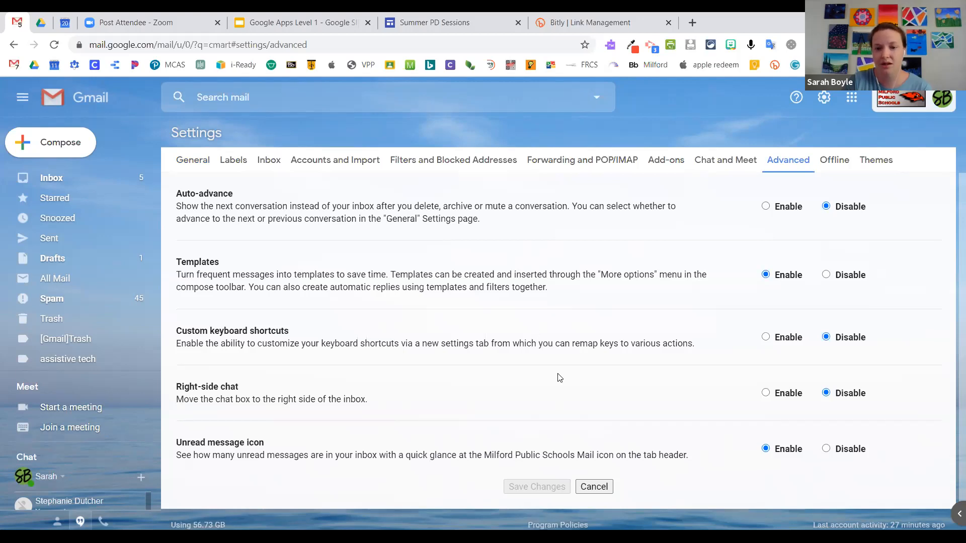
{"action": "scroll", "coordinate": [553, 382], "scroll_direction": "down", "scroll_amount": 1}
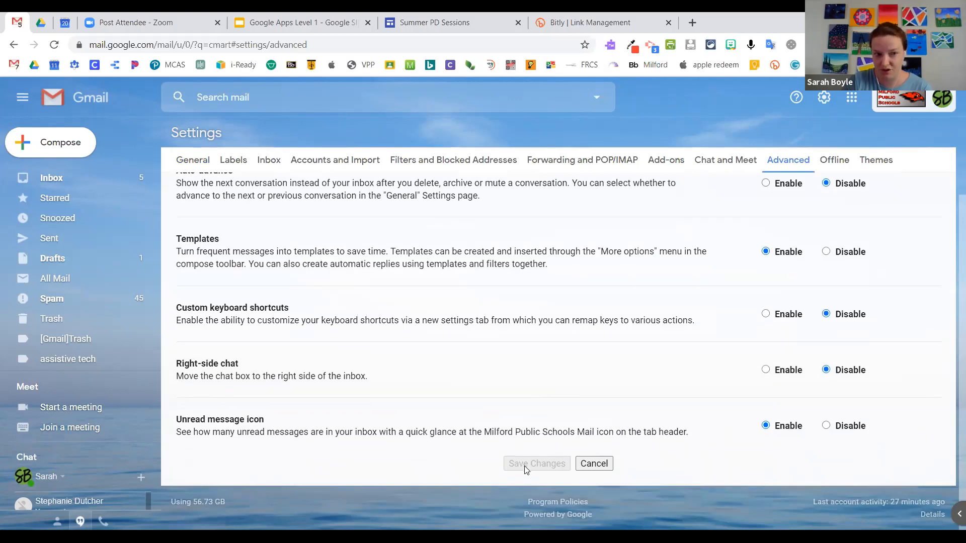
{"action": "left_click", "coordinate": [55, 146]}
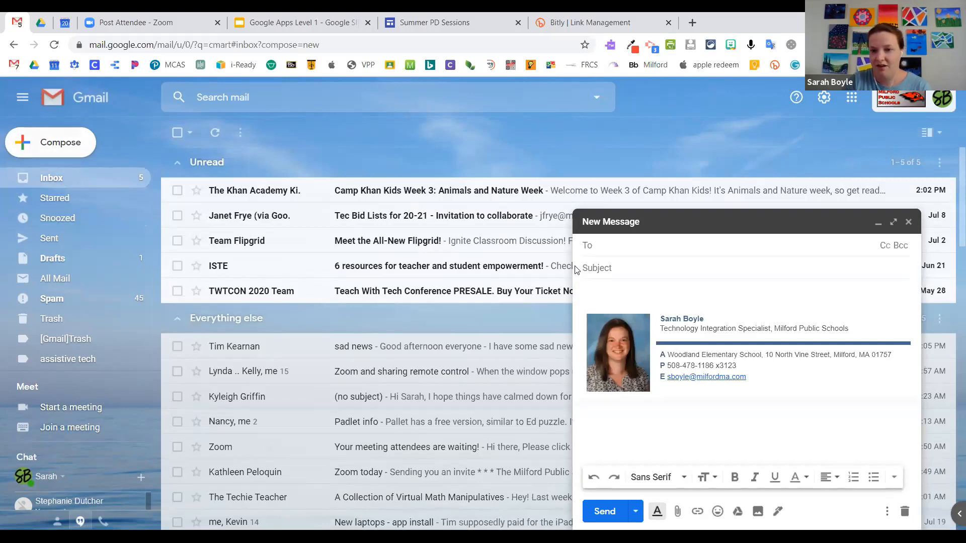
Step: Type 'hi how are you' into the new message body above the signature
{"action": "left_click", "coordinate": [604, 288]}
{"action": "type", "text": "h"}
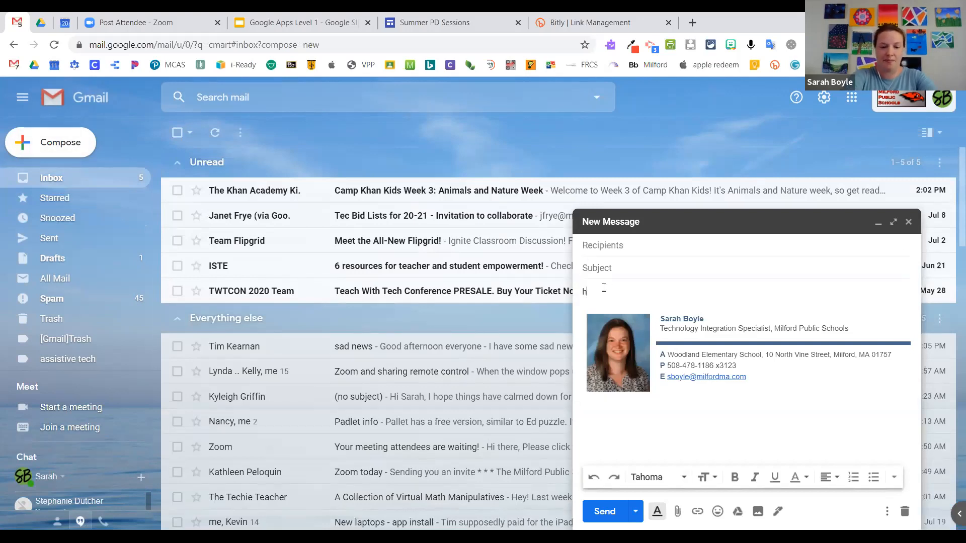
{"action": "type", "text": "i how are"}
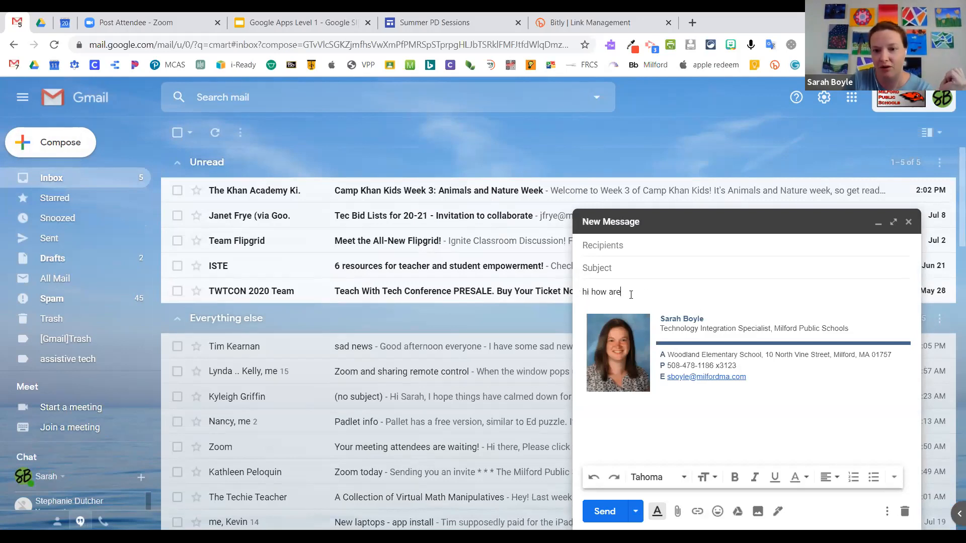
{"action": "type", "text": "you"}
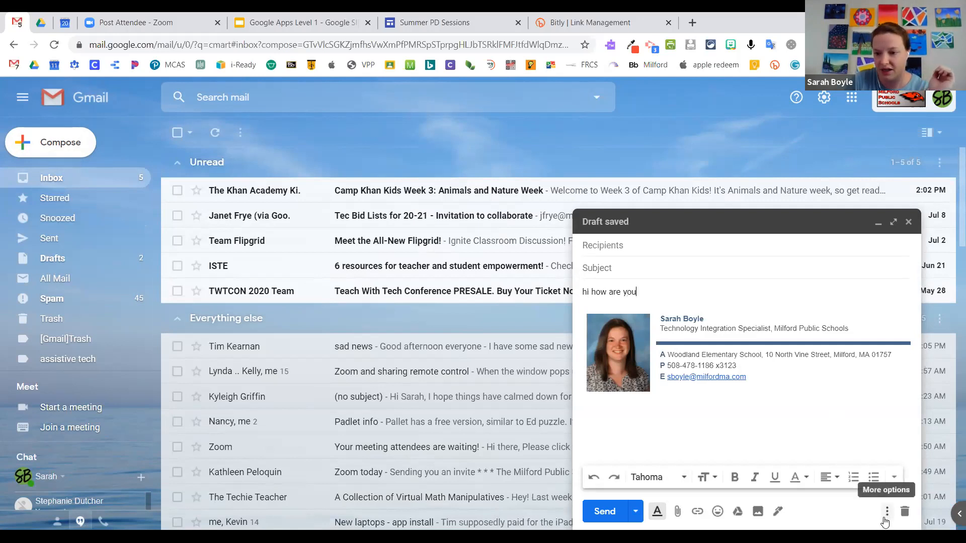
Step: Save the 'hi how are you' draft as a new template from the Templates menu
{"action": "left_click", "coordinate": [886, 511]}
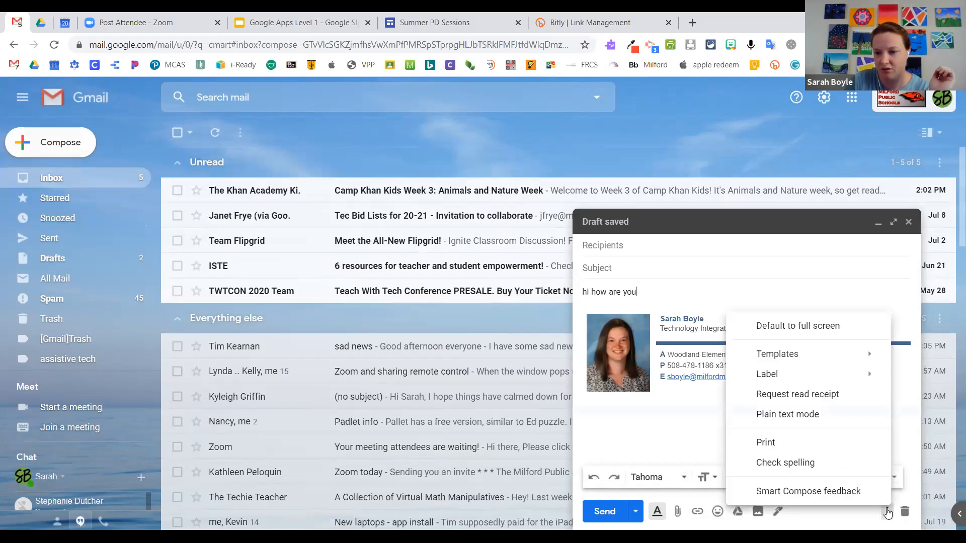
{"action": "mouse_move", "coordinate": [809, 357]}
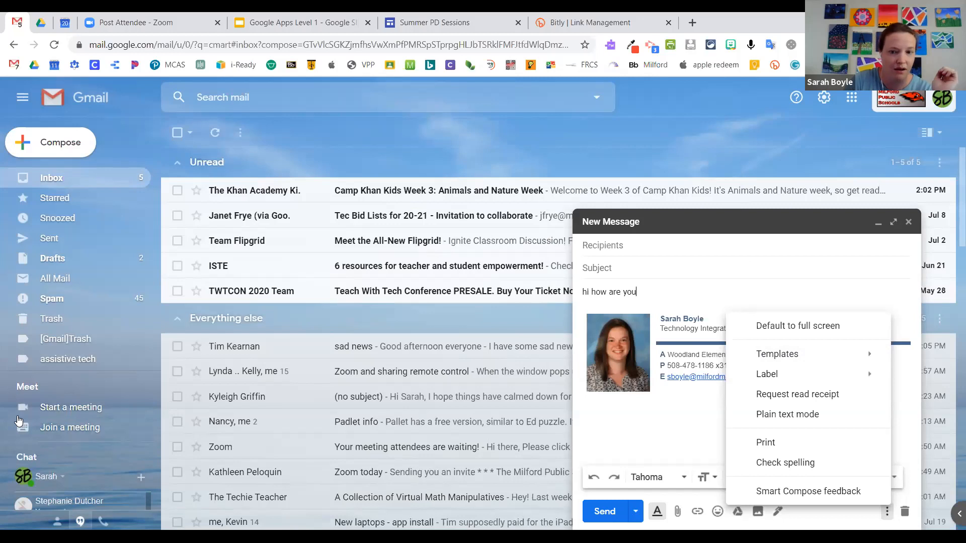
{"action": "mouse_move", "coordinate": [772, 358]}
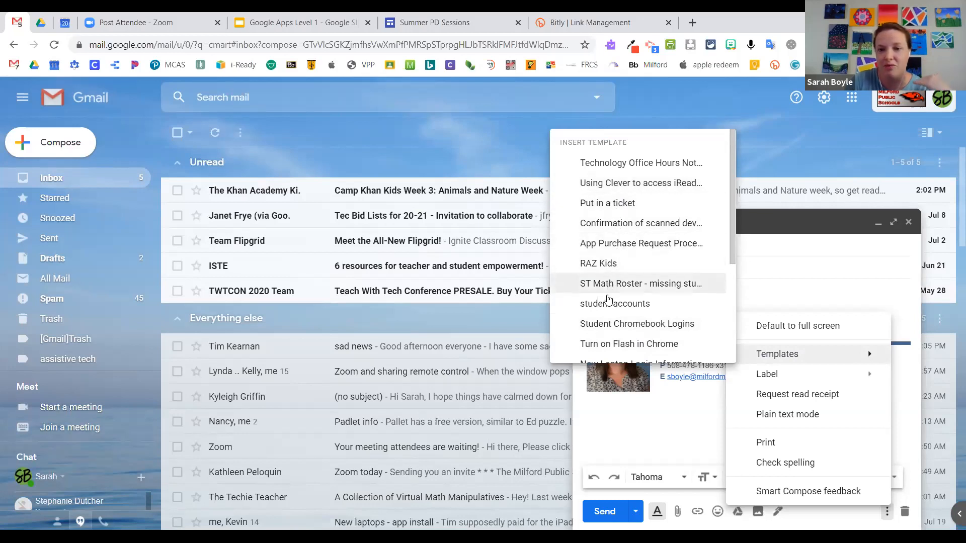
{"action": "scroll", "coordinate": [608, 301], "scroll_direction": "down", "scroll_amount": 3}
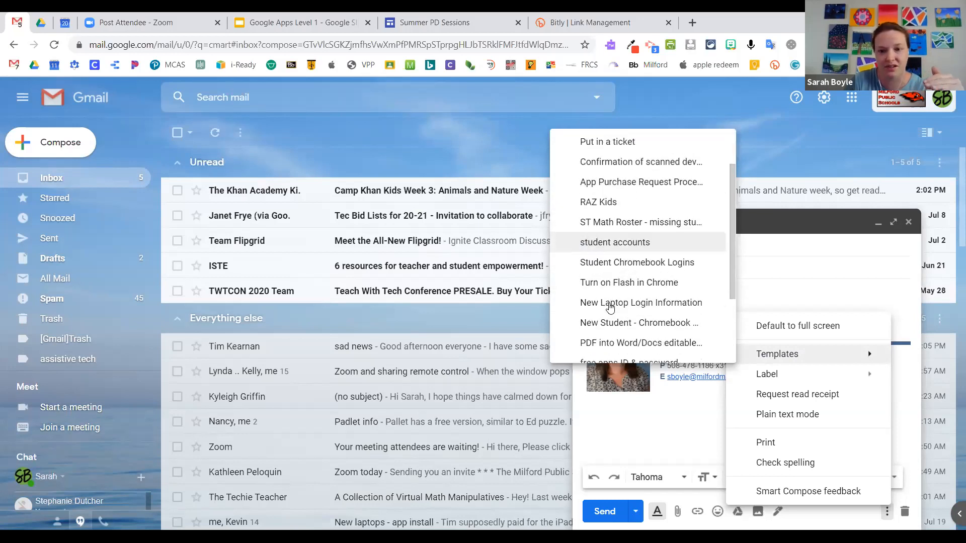
{"action": "scroll", "coordinate": [624, 317], "scroll_direction": "down", "scroll_amount": 2}
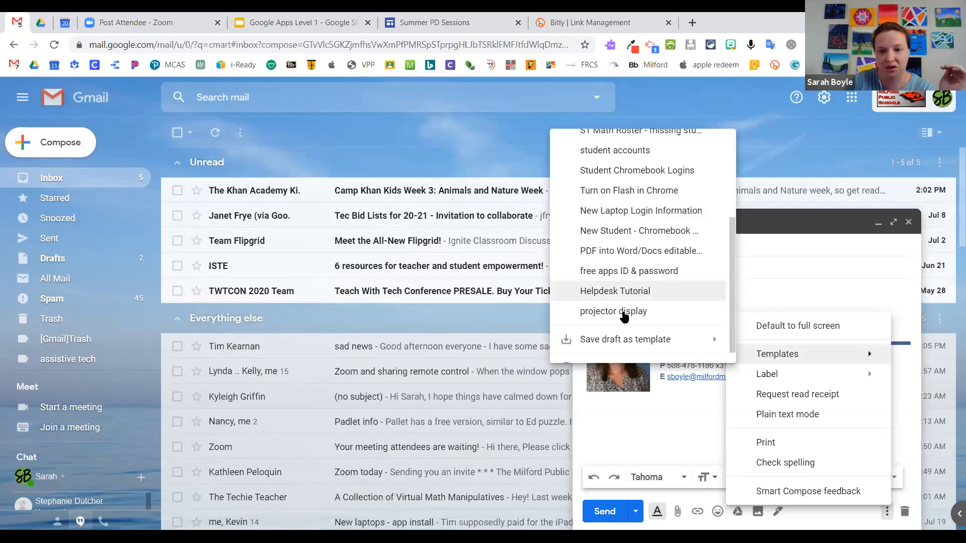
{"action": "mouse_move", "coordinate": [564, 320]}
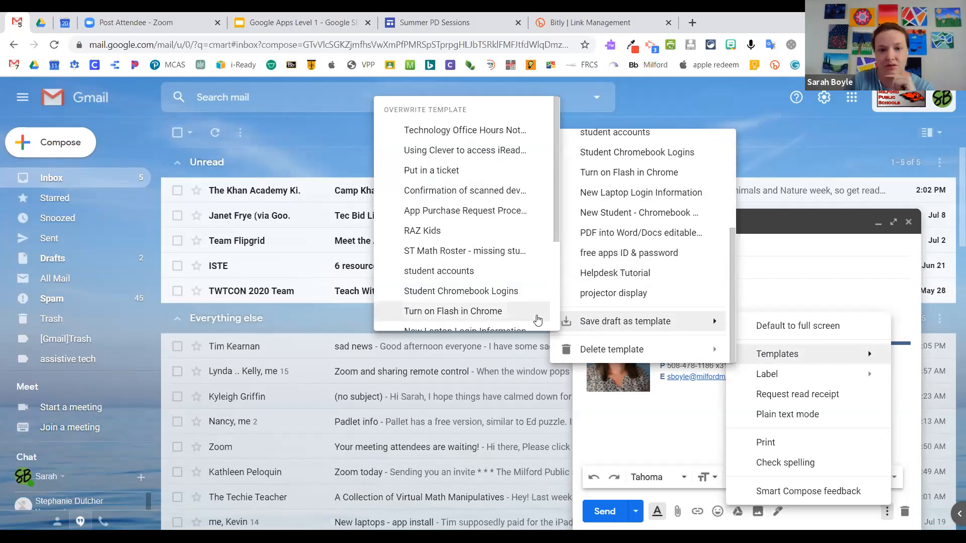
{"action": "scroll", "coordinate": [448, 252], "scroll_direction": "down", "scroll_amount": 3}
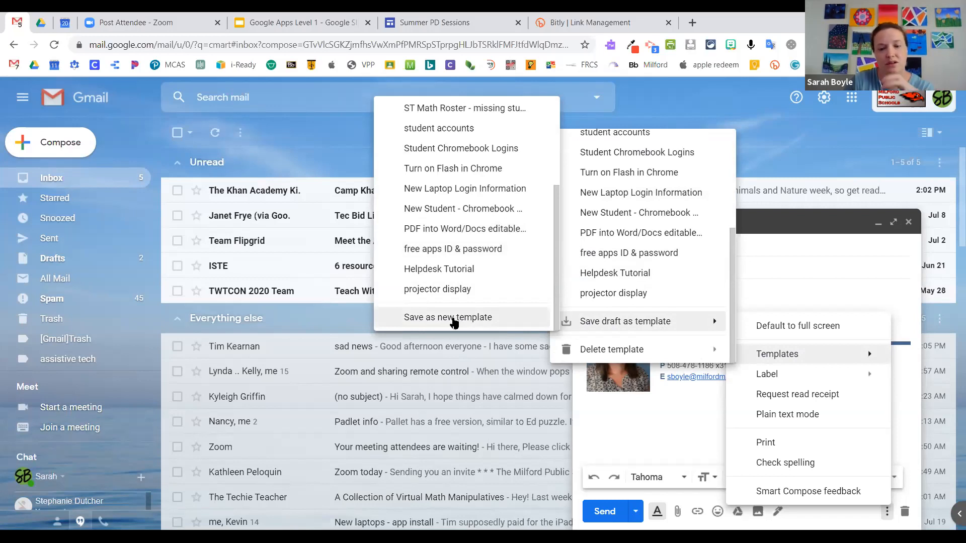
{"action": "left_click", "coordinate": [453, 317]}
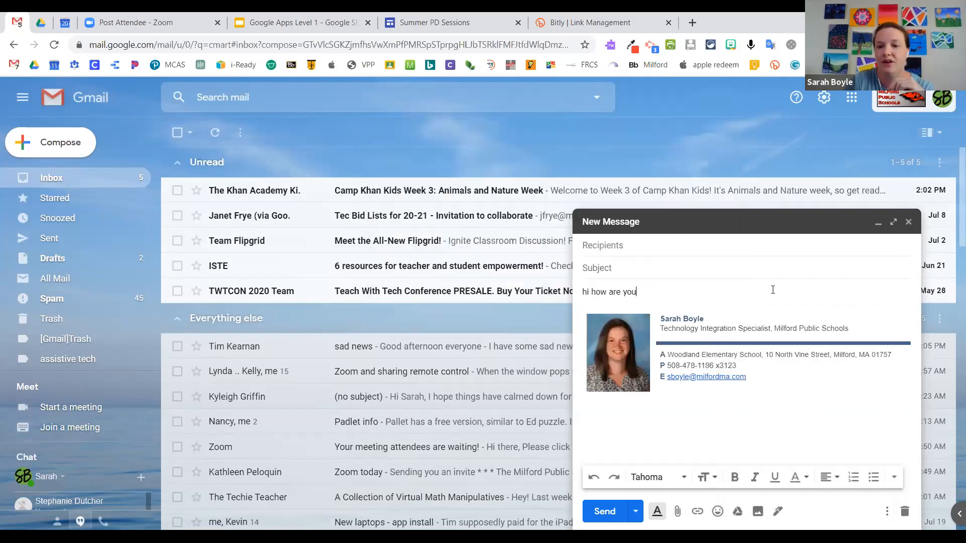
Step: Add two blank lines below the greeting and insert the Helpdesk Tutorial template
{"action": "key", "text": "Return"}
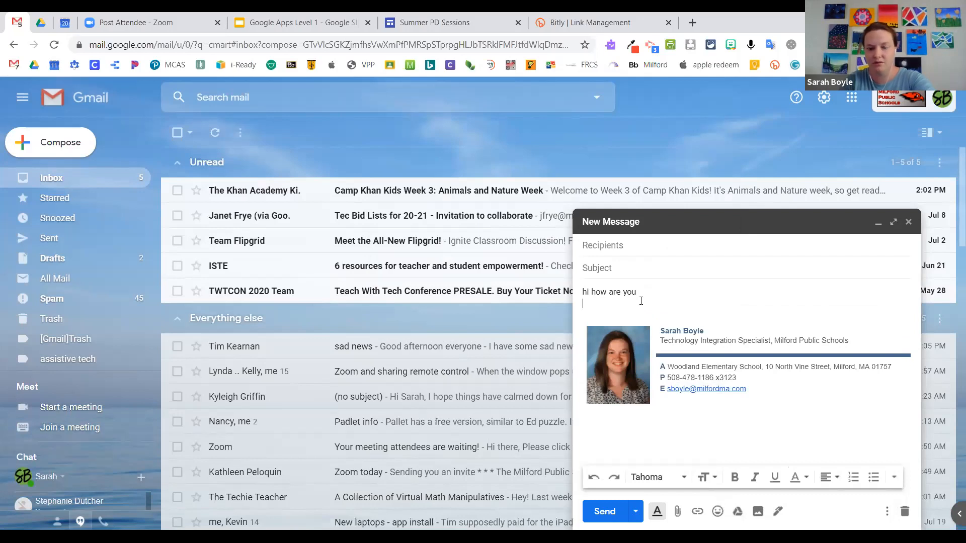
{"action": "key", "text": "Return"}
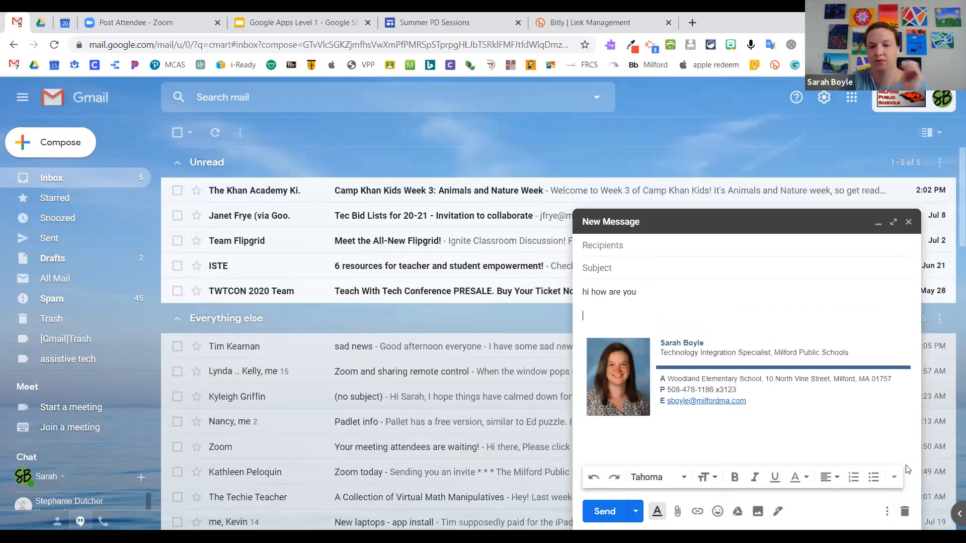
{"action": "left_click", "coordinate": [887, 513]}
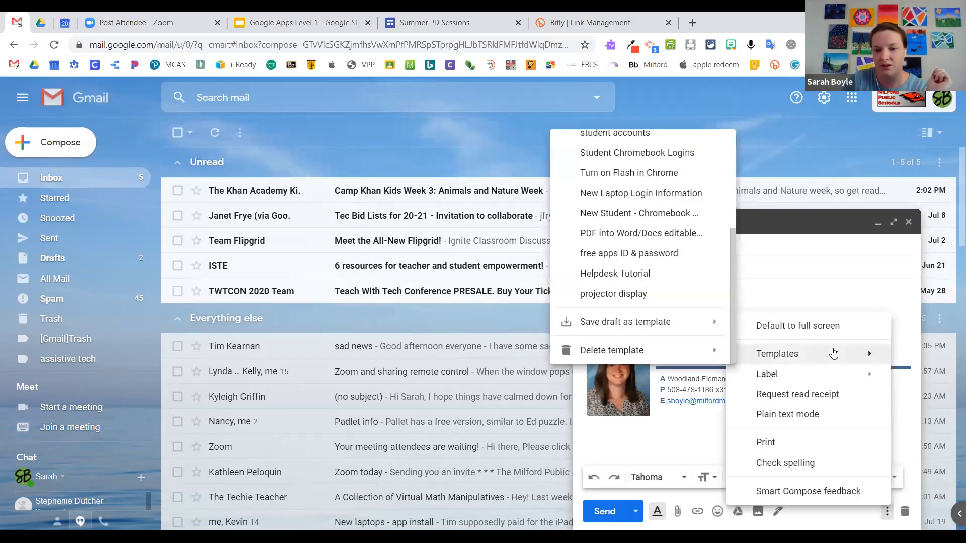
{"action": "left_click", "coordinate": [607, 275]}
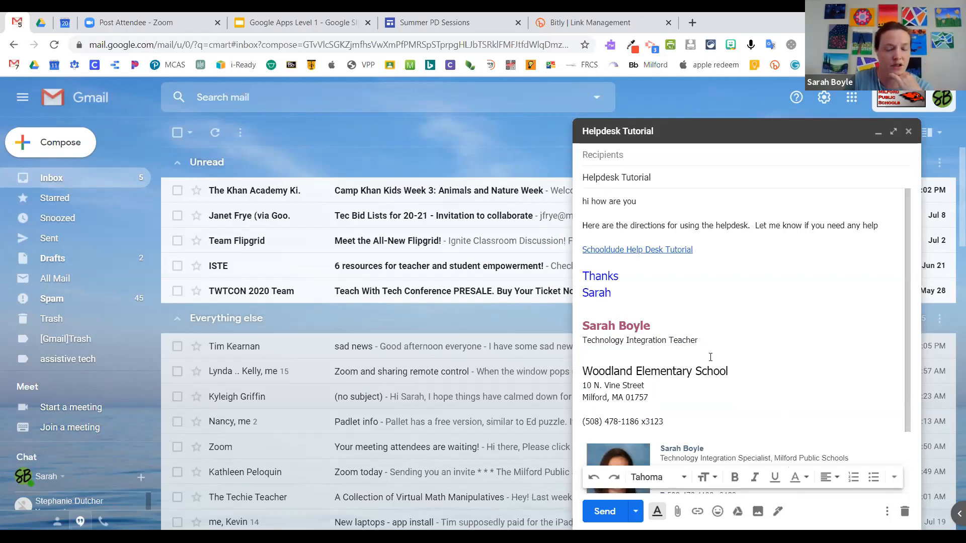
Step: Delete the duplicate text signature, then go to the Calendar slide of the presentation
{"action": "scroll", "coordinate": [664, 379], "scroll_direction": "down", "scroll_amount": 2}
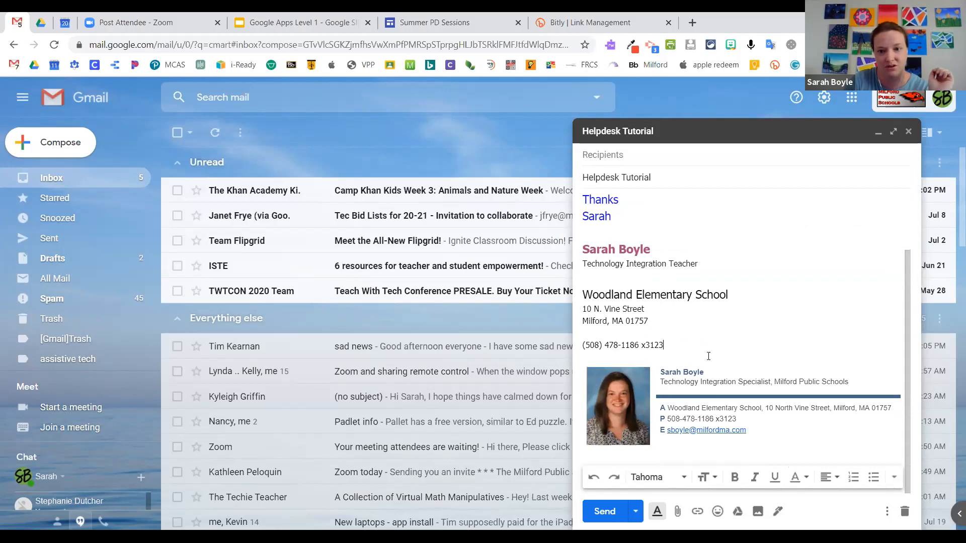
{"action": "left_click_drag", "start_coordinate": [672, 345], "coordinate": [567, 278]}
{"action": "key", "text": "BackSpace"}
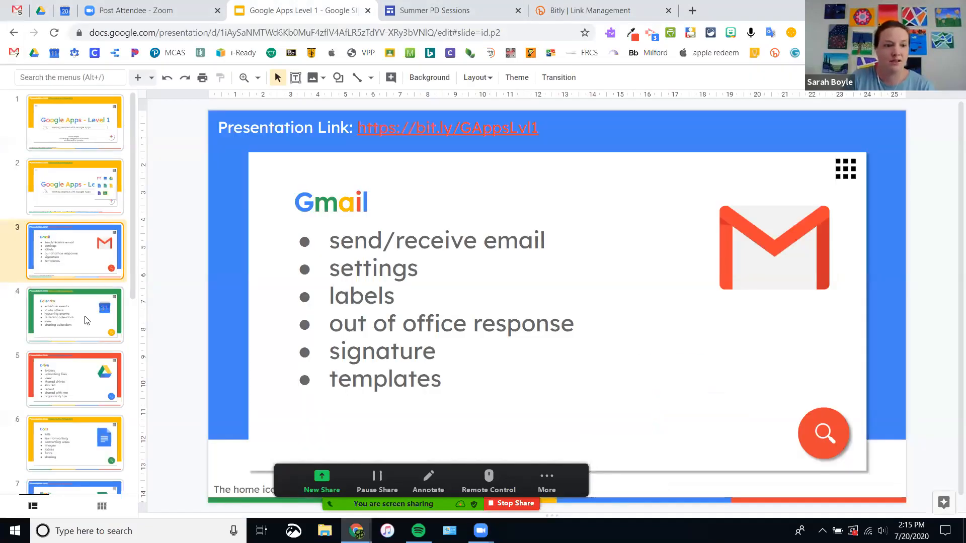
{"action": "left_click", "coordinate": [88, 313]}
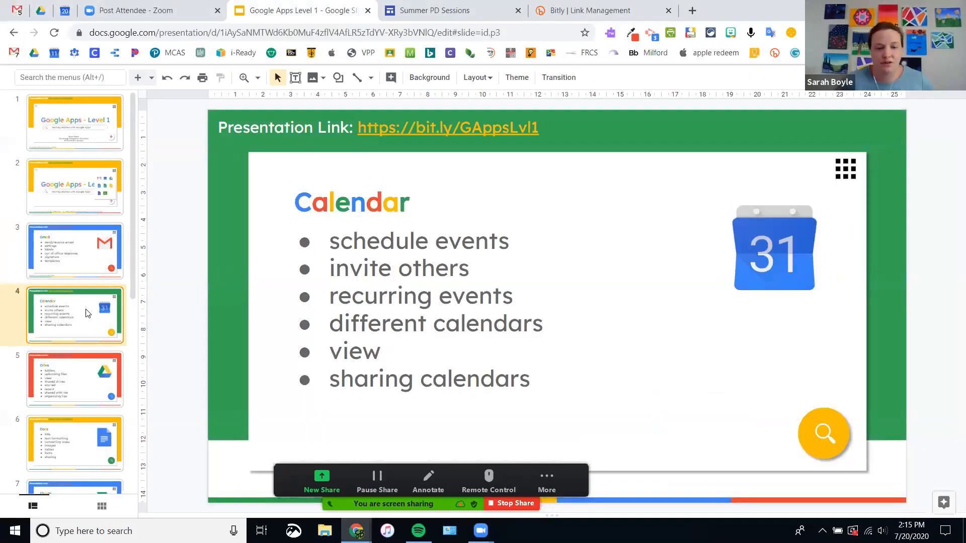
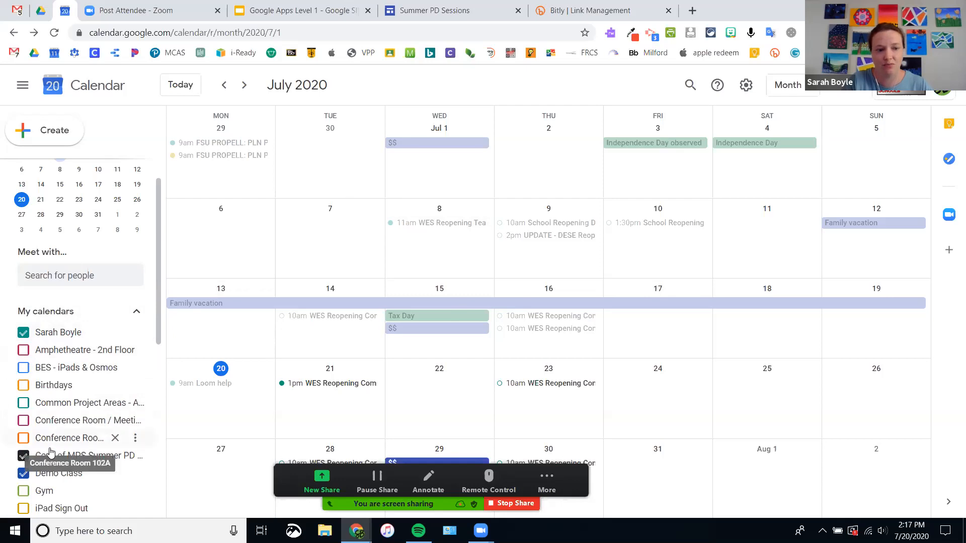
Step: Briefly show then hide the Amphetheatre - 2nd Floor calendar, then bring up the calendar view options
{"action": "scroll", "coordinate": [53, 452], "scroll_direction": "down", "scroll_amount": 3}
{"action": "scroll", "coordinate": [57, 462], "scroll_direction": "down", "scroll_amount": 1}
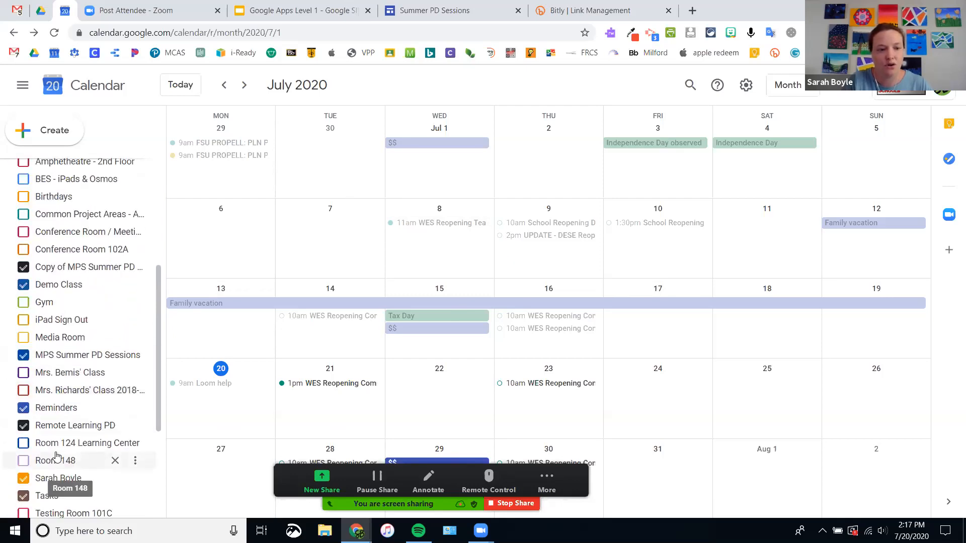
{"action": "scroll", "coordinate": [76, 438], "scroll_direction": "down", "scroll_amount": 3}
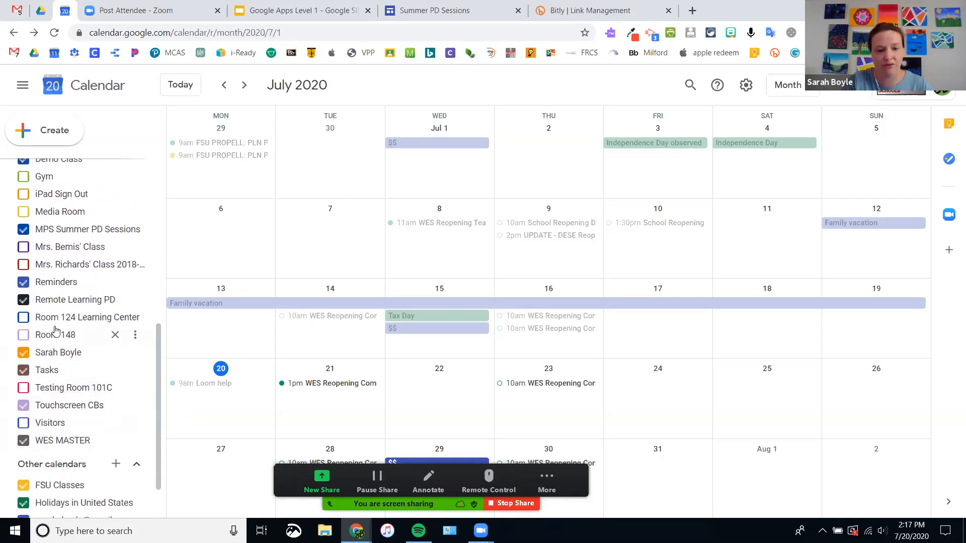
{"action": "scroll", "coordinate": [44, 259], "scroll_direction": "up", "scroll_amount": 1}
{"action": "scroll", "coordinate": [44, 261], "scroll_direction": "up", "scroll_amount": 3}
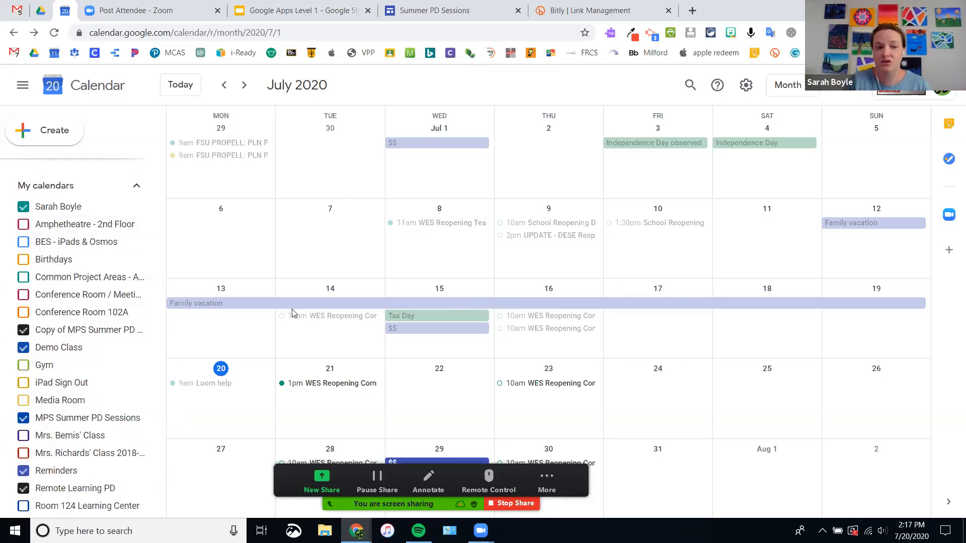
{"action": "left_click", "coordinate": [23, 227]}
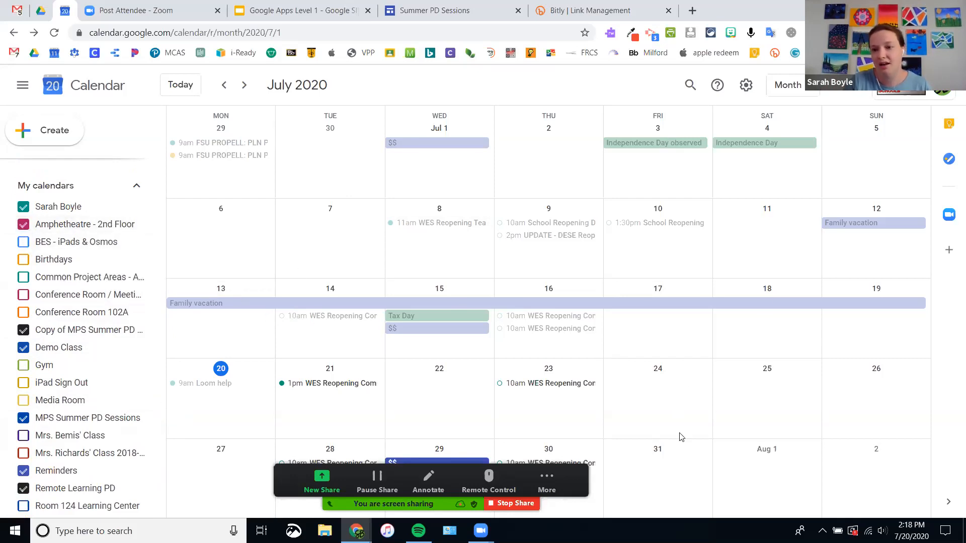
{"action": "left_click", "coordinate": [22, 225]}
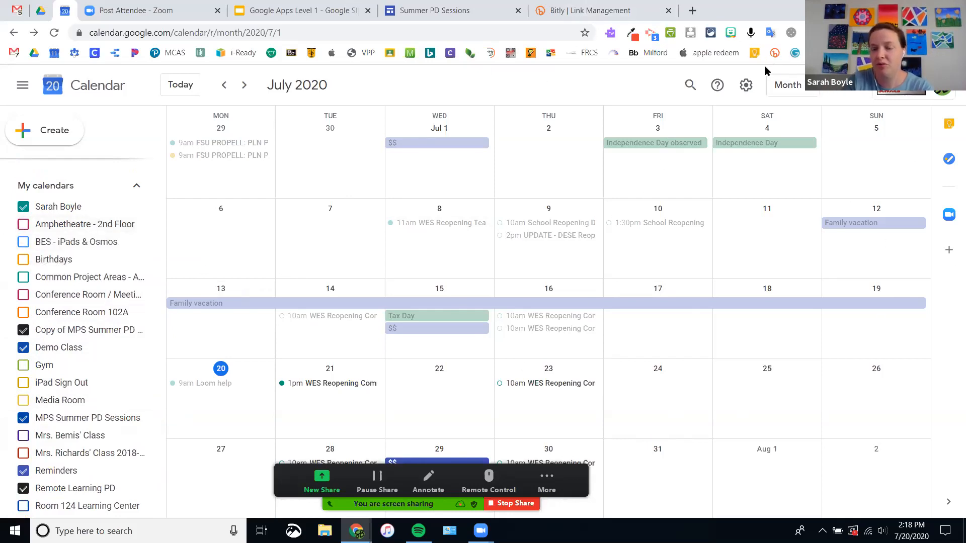
{"action": "left_click", "coordinate": [804, 85]}
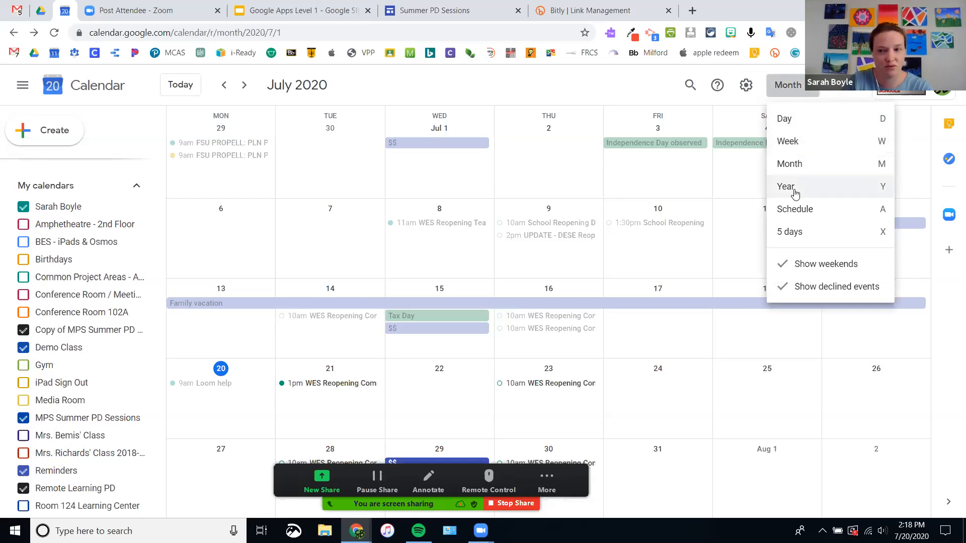
Step: Browse the Jul–Oct 2020 events in Schedule view, then return to the Month grid
{"action": "left_click", "coordinate": [802, 217]}
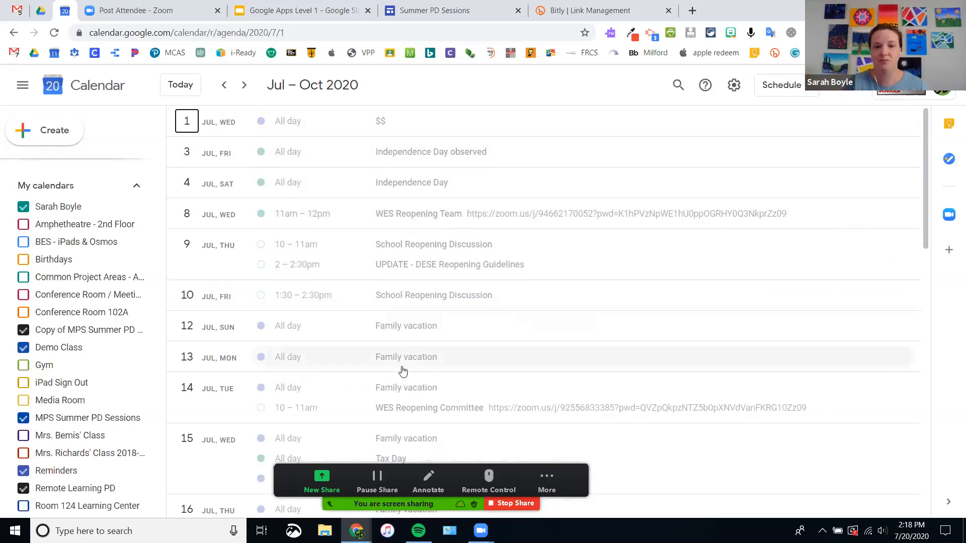
{"action": "scroll", "coordinate": [410, 318], "scroll_direction": "down", "scroll_amount": 8}
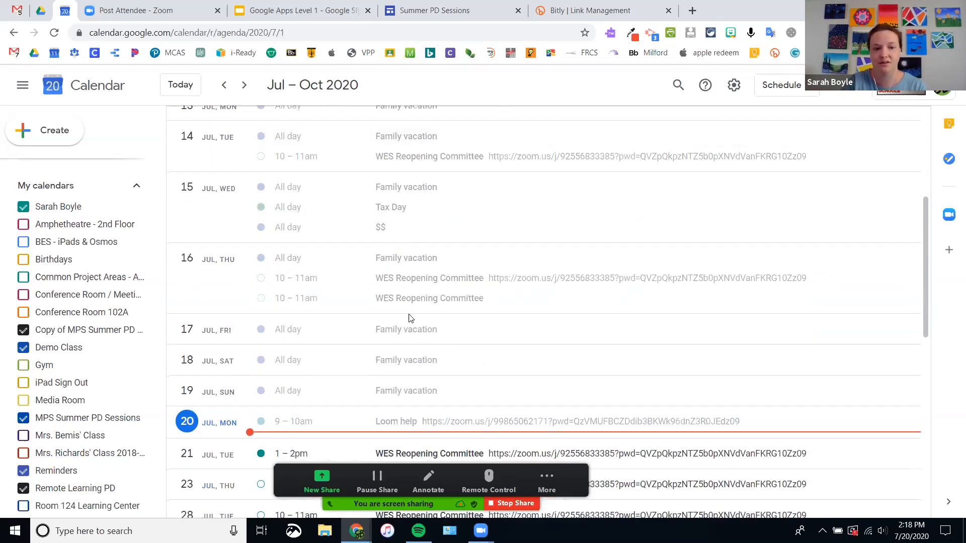
{"action": "scroll", "coordinate": [410, 318], "scroll_direction": "down", "scroll_amount": 3}
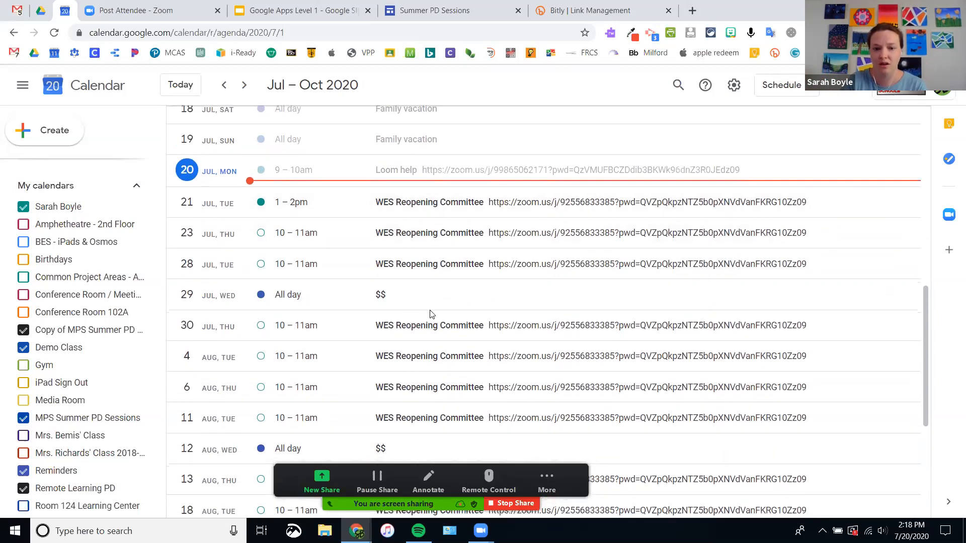
{"action": "scroll", "coordinate": [448, 397], "scroll_direction": "down", "scroll_amount": 4}
{"action": "scroll", "coordinate": [448, 398], "scroll_direction": "up", "scroll_amount": 2}
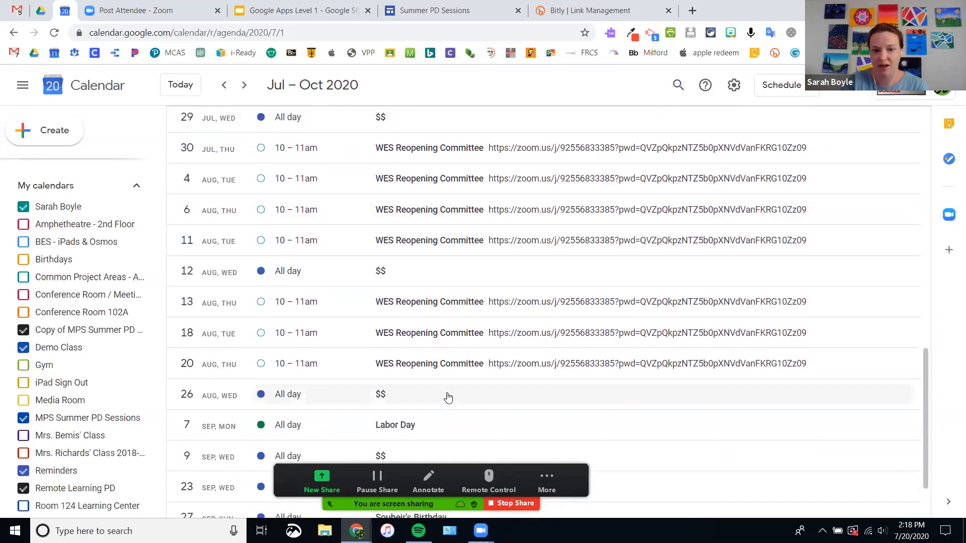
{"action": "scroll", "coordinate": [446, 397], "scroll_direction": "up", "scroll_amount": 5}
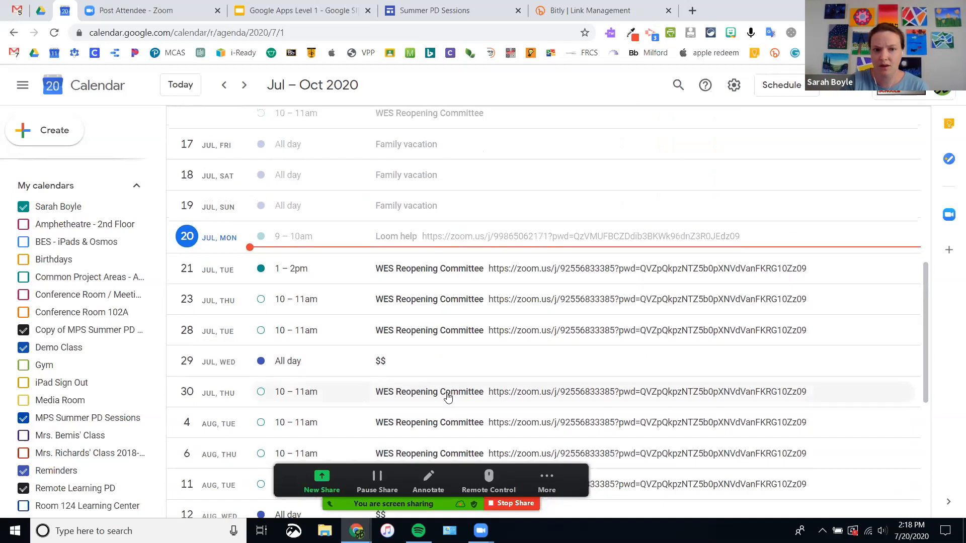
{"action": "left_click", "coordinate": [781, 84]}
{"action": "left_click", "coordinate": [779, 163]}
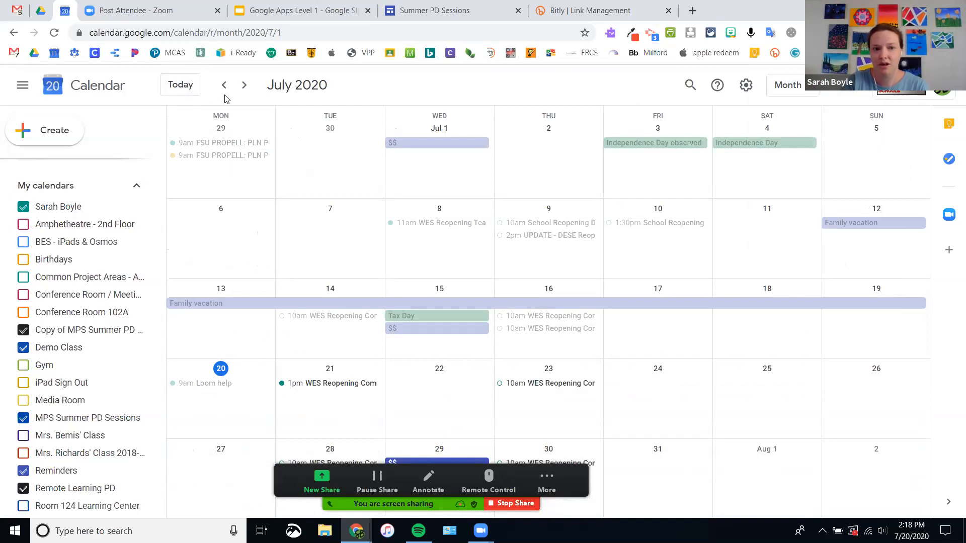
{"action": "left_click", "coordinate": [172, 92]}
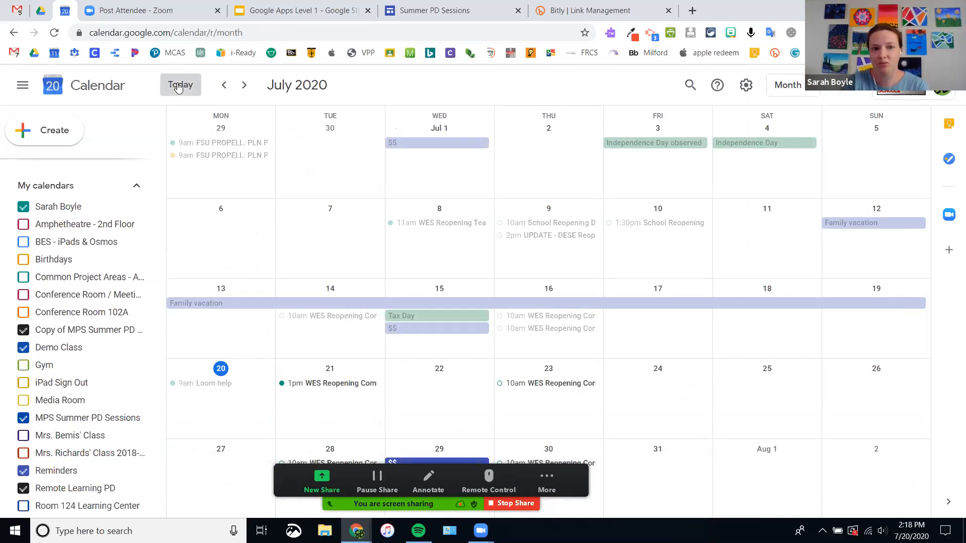
{"action": "left_click", "coordinate": [245, 86]}
{"action": "left_click", "coordinate": [244, 87]}
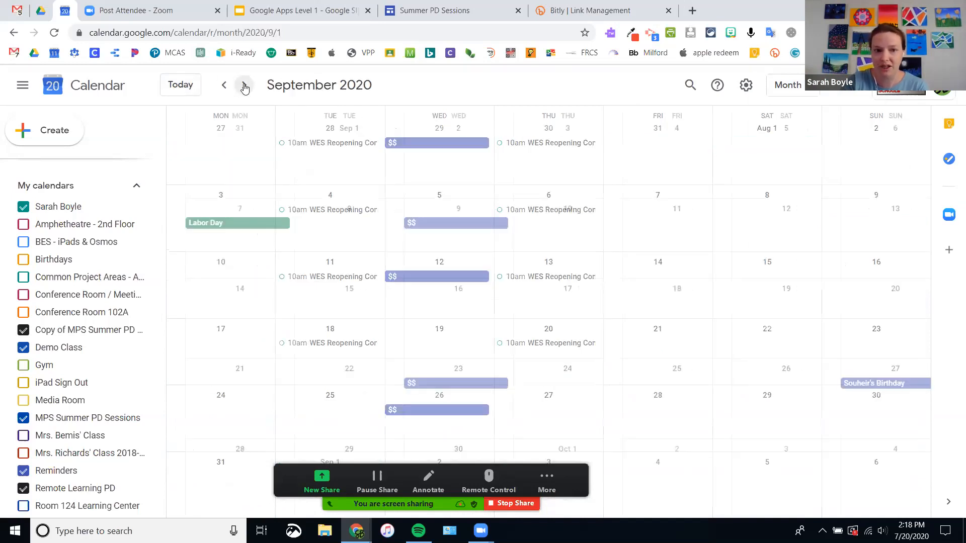
{"action": "left_click", "coordinate": [244, 87]}
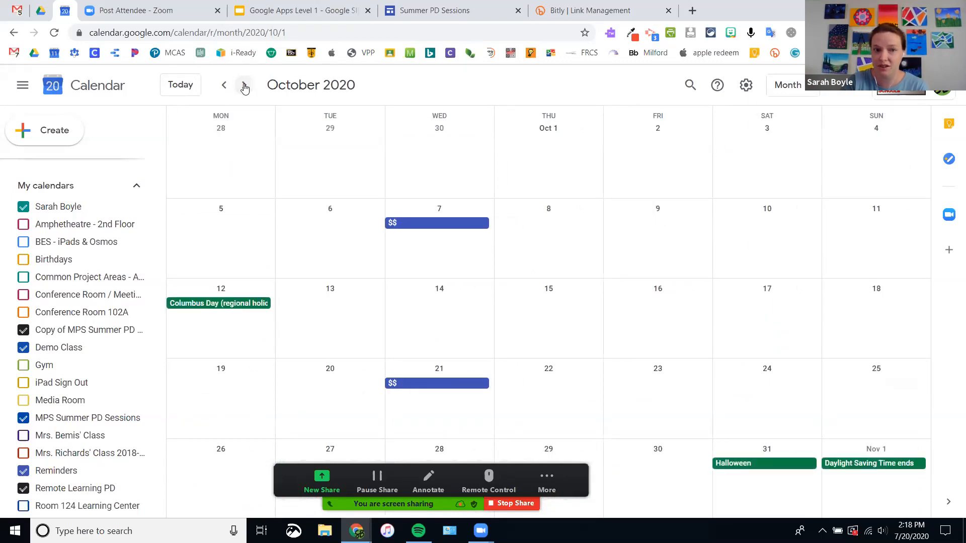
{"action": "left_click", "coordinate": [177, 89]}
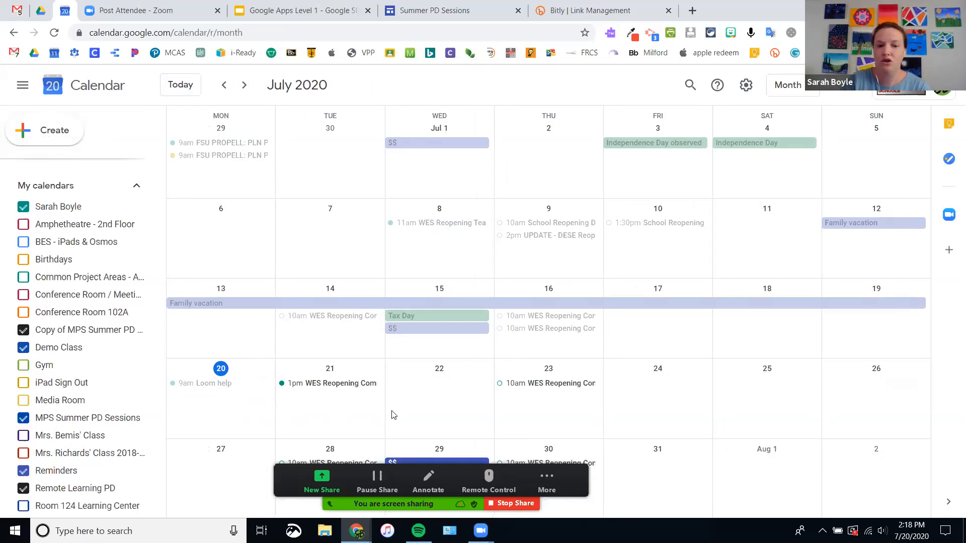
Step: Create a 'Demo event' on July 24 starting at 1:30pm
{"action": "left_click", "coordinate": [673, 403]}
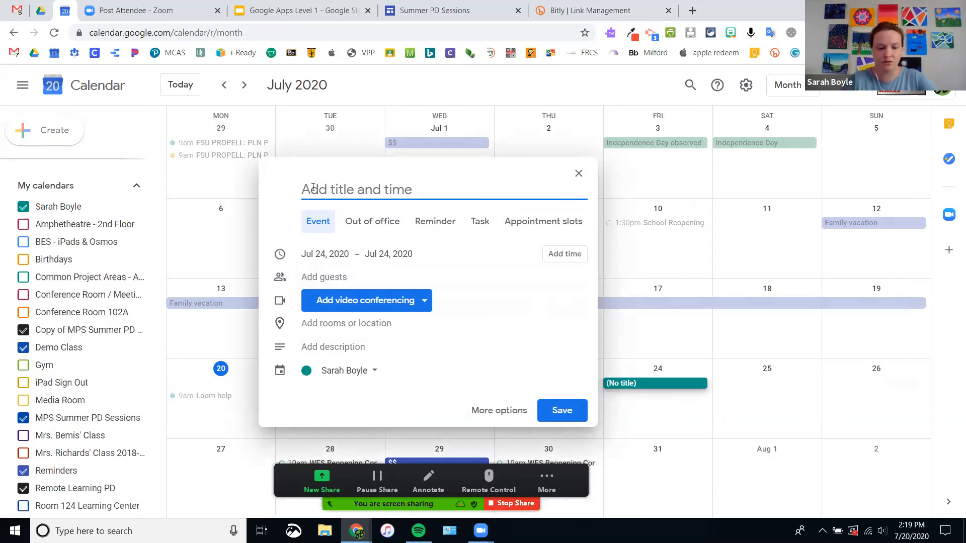
{"action": "type", "text": "Demo event"}
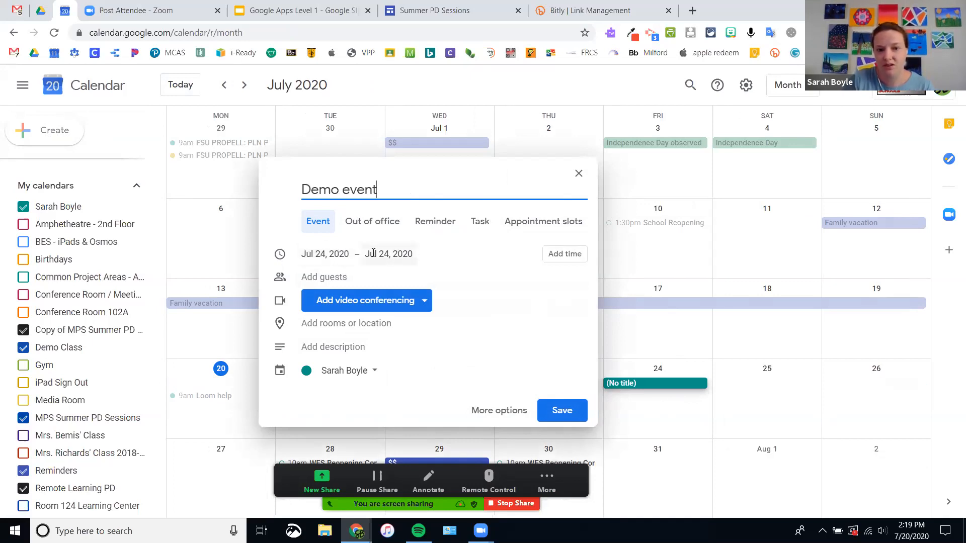
{"action": "left_click", "coordinate": [568, 258]}
{"action": "left_click", "coordinate": [358, 255]}
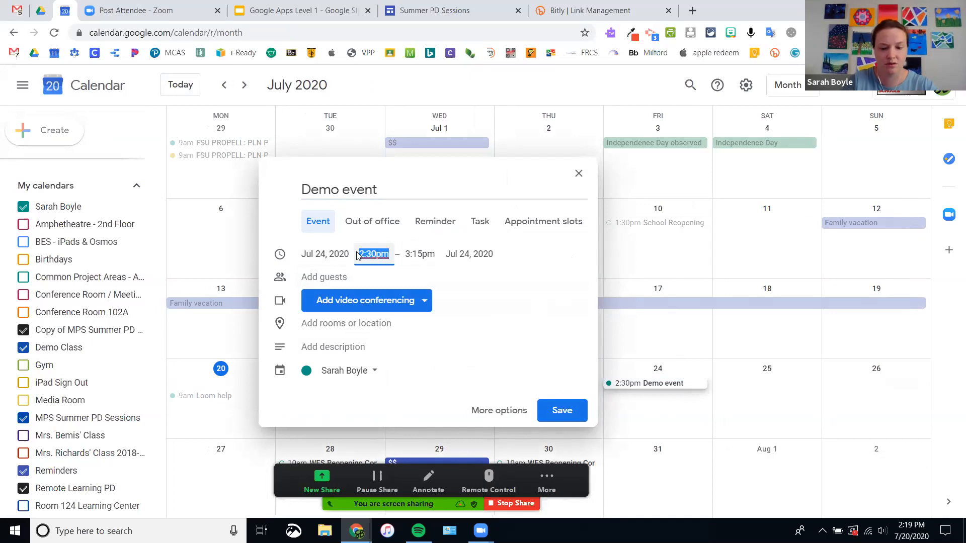
{"action": "type", "text": "1:3"}
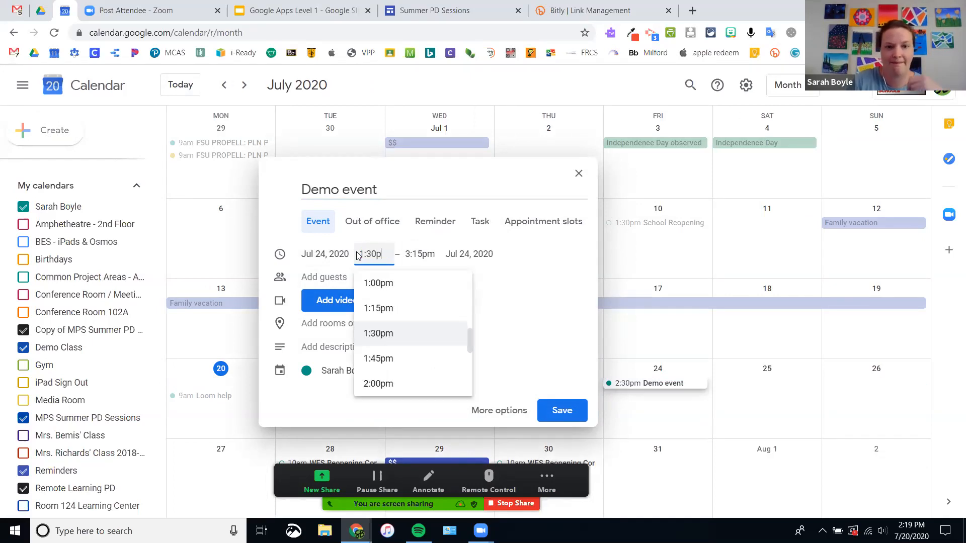
{"action": "left_click", "coordinate": [405, 334]}
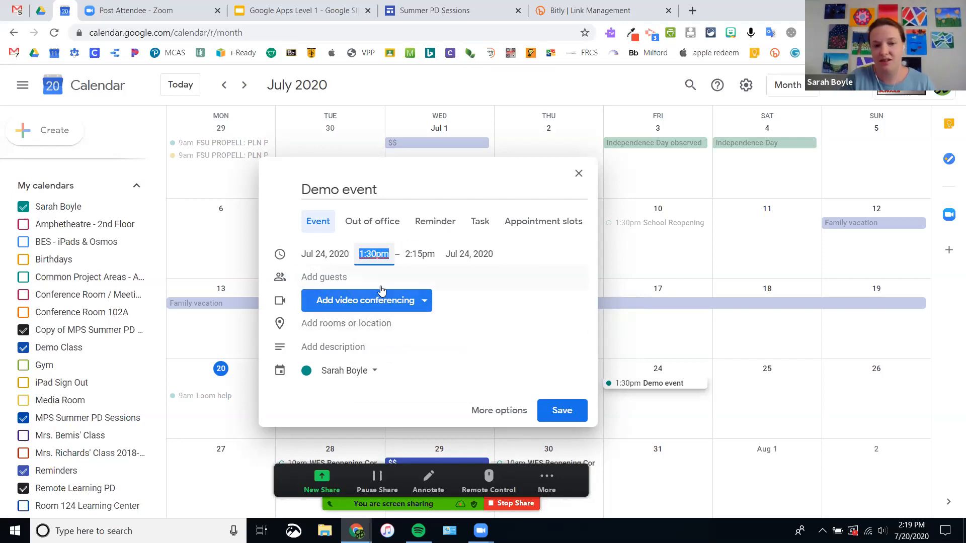
Step: Add the suggested colleague as a guest and dismiss the video meeting tip
{"action": "left_click", "coordinate": [313, 280]}
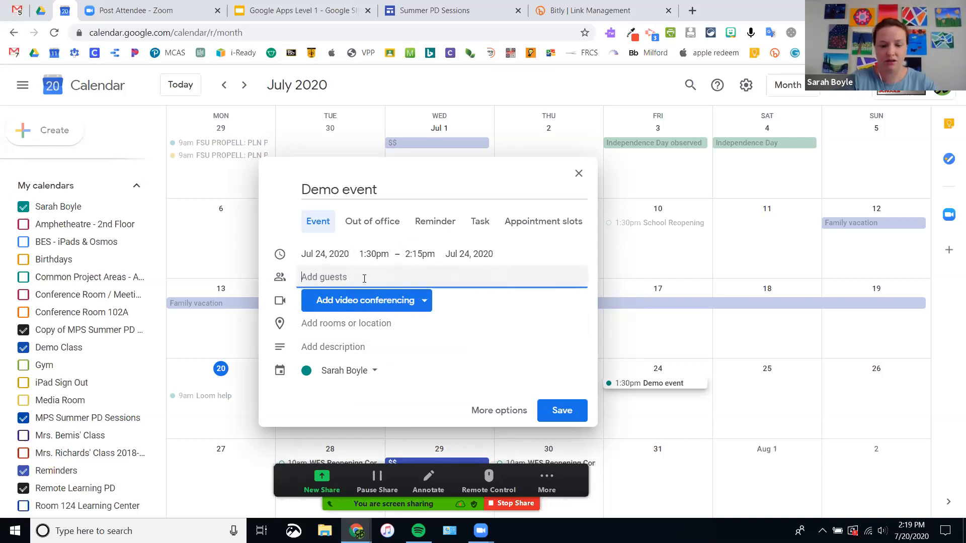
{"action": "type", "text": "kpel"}
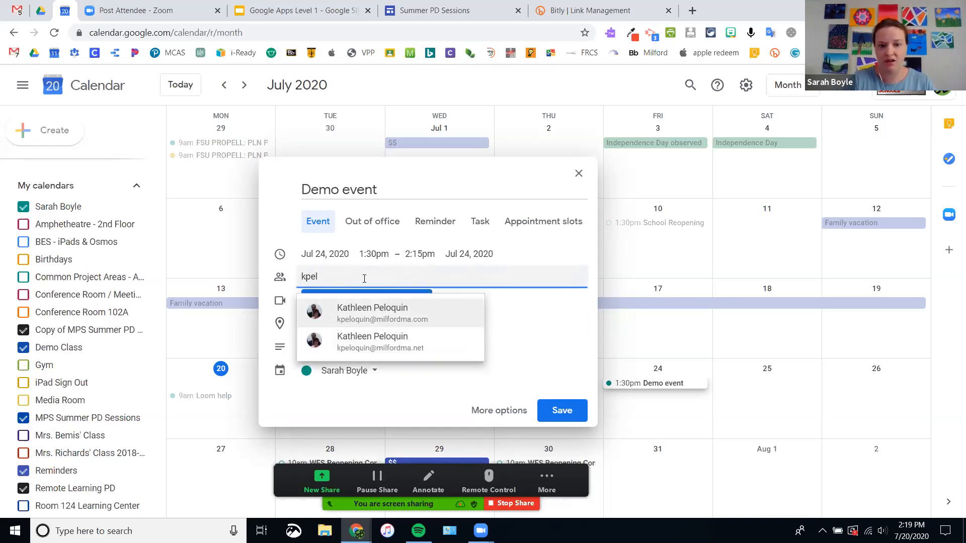
{"action": "left_click", "coordinate": [375, 314]}
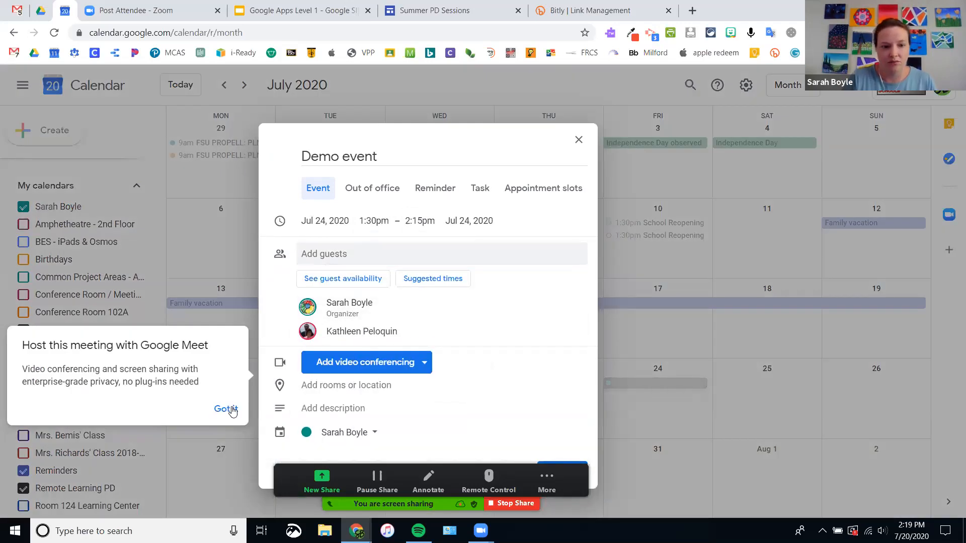
{"action": "left_click", "coordinate": [227, 409]}
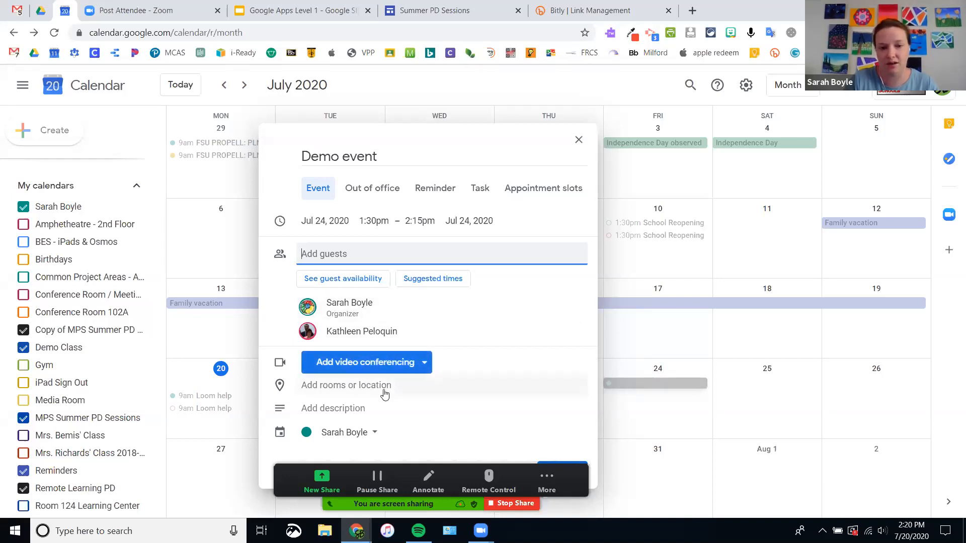
Step: Put the Demo event on the Amphetheatre - 2nd Floor calendar
{"action": "left_click", "coordinate": [351, 433]}
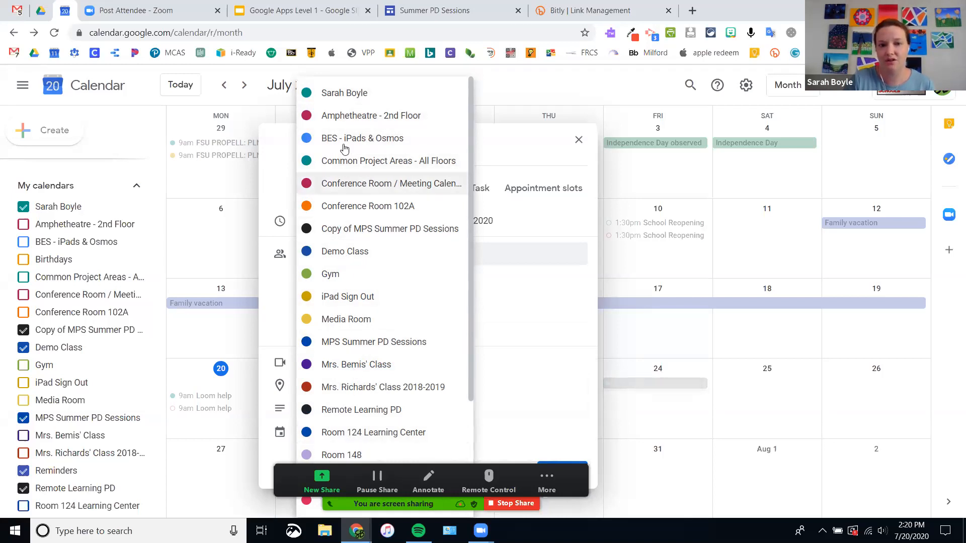
{"action": "left_click", "coordinate": [349, 116]}
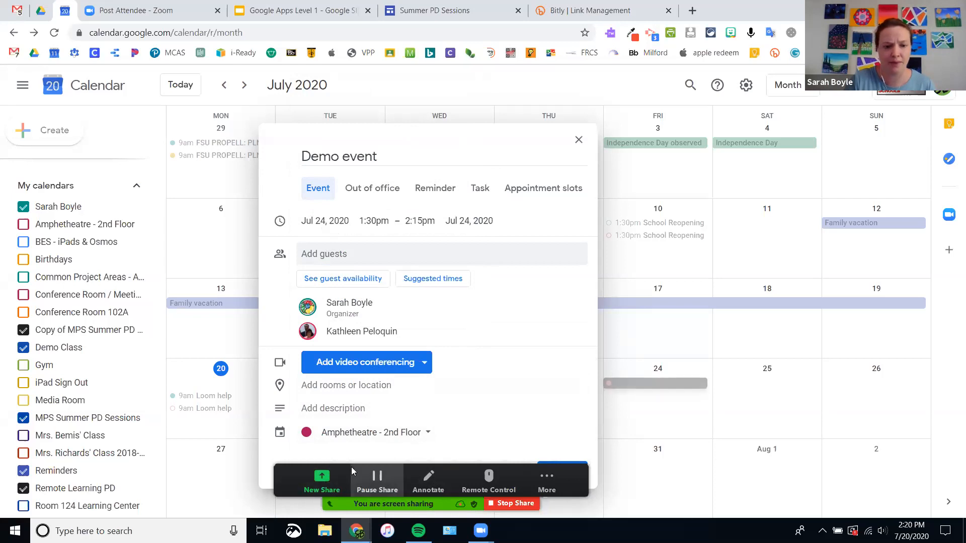
{"action": "left_click_drag", "start_coordinate": [351, 467], "coordinate": [629, 442]}
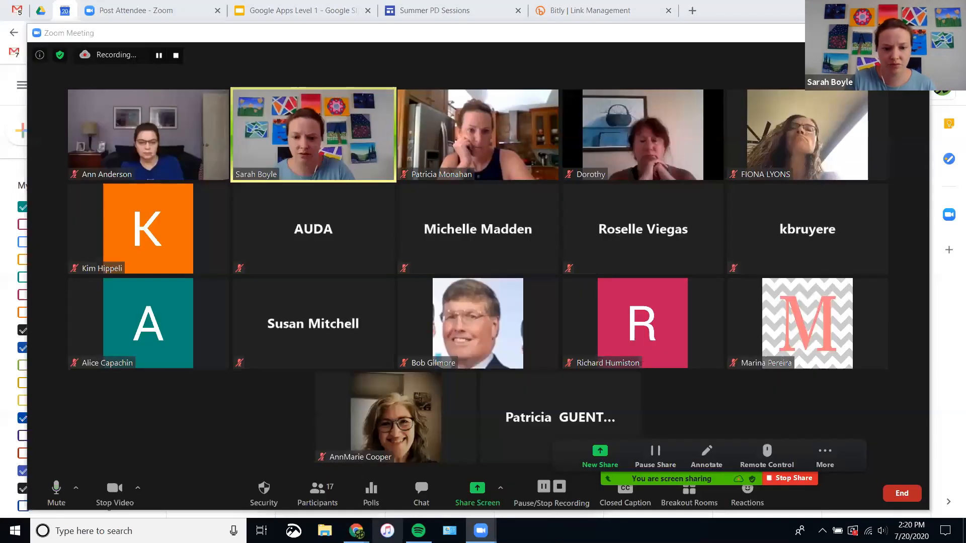
{"action": "mouse_move", "coordinate": [357, 531]}
{"action": "left_click", "coordinate": [347, 480]}
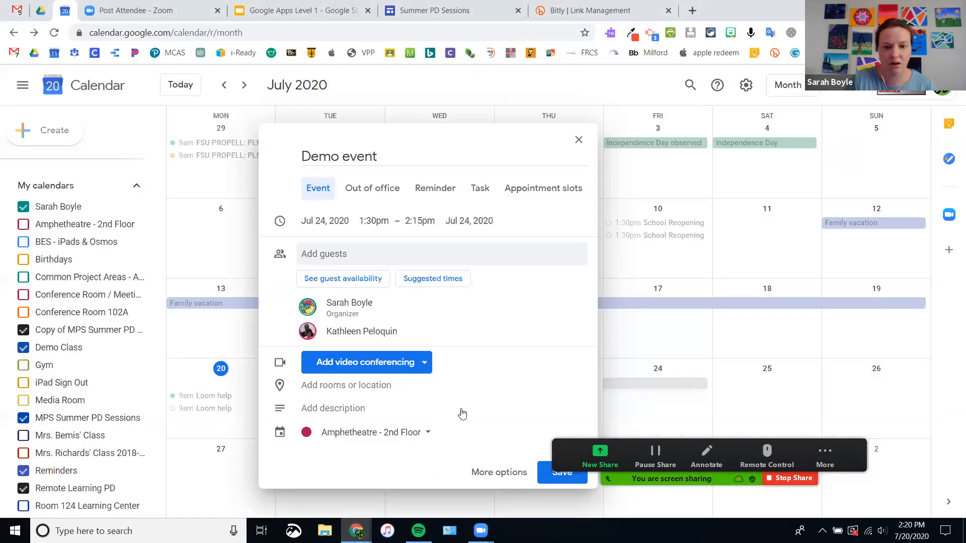
Step: Make the Demo event all-day, repeating weekly on Friday
{"action": "left_click", "coordinate": [492, 475]}
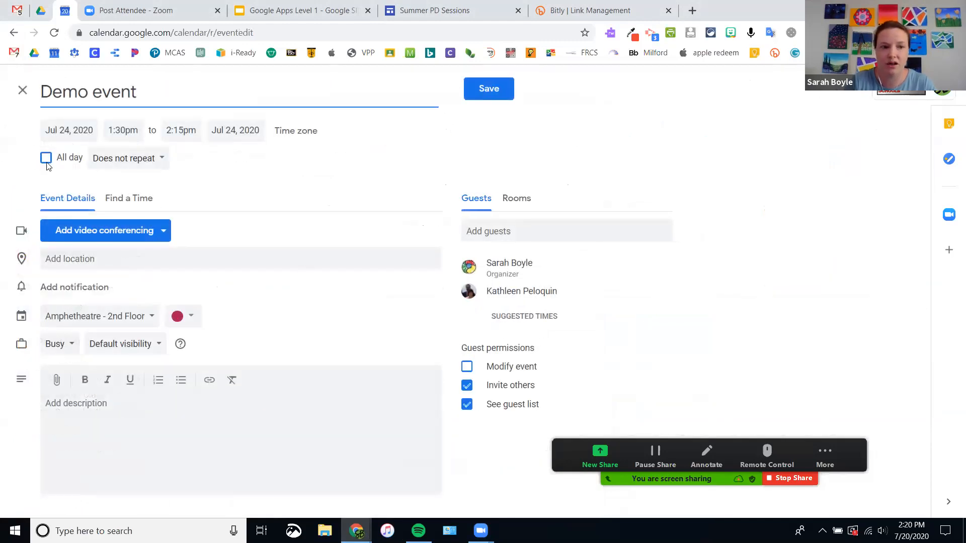
{"action": "left_click", "coordinate": [45, 159]}
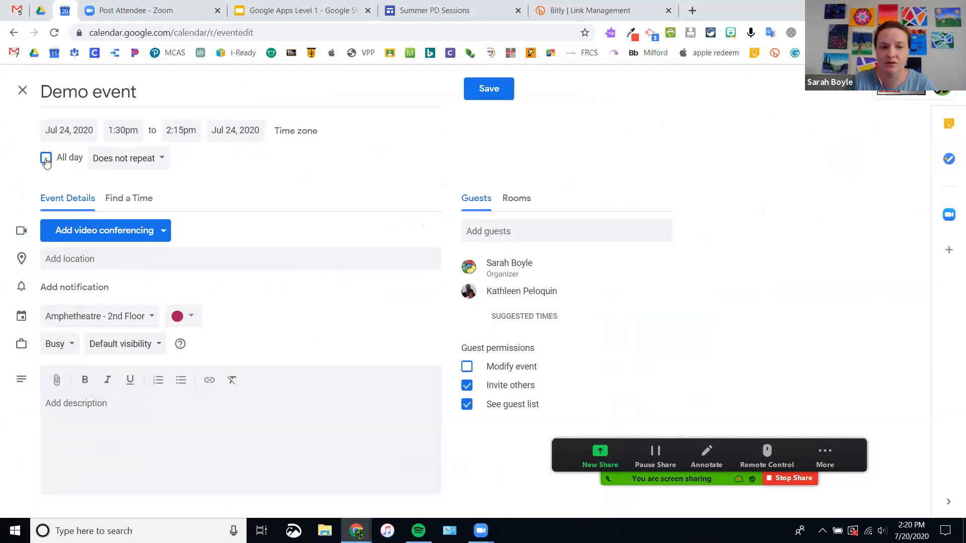
{"action": "left_click", "coordinate": [146, 162]}
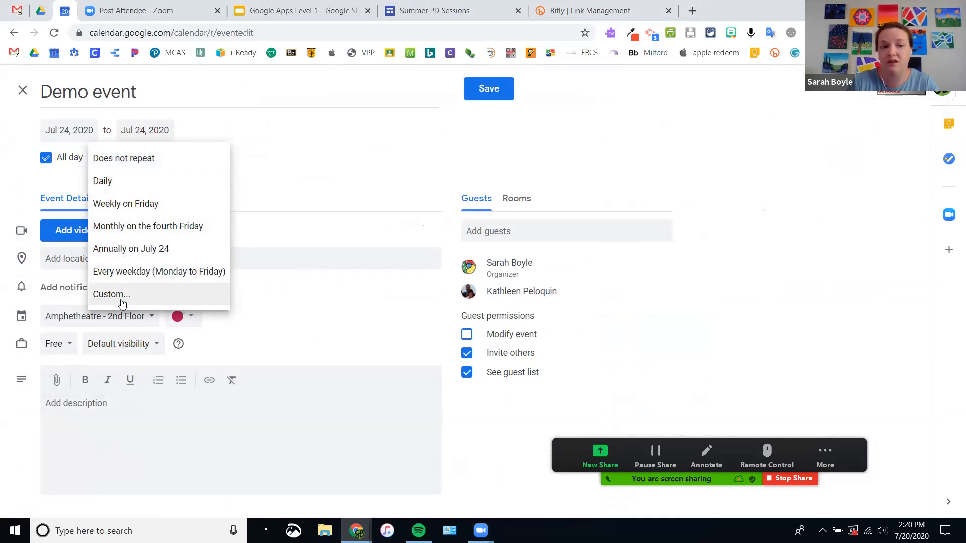
{"action": "left_click", "coordinate": [107, 204]}
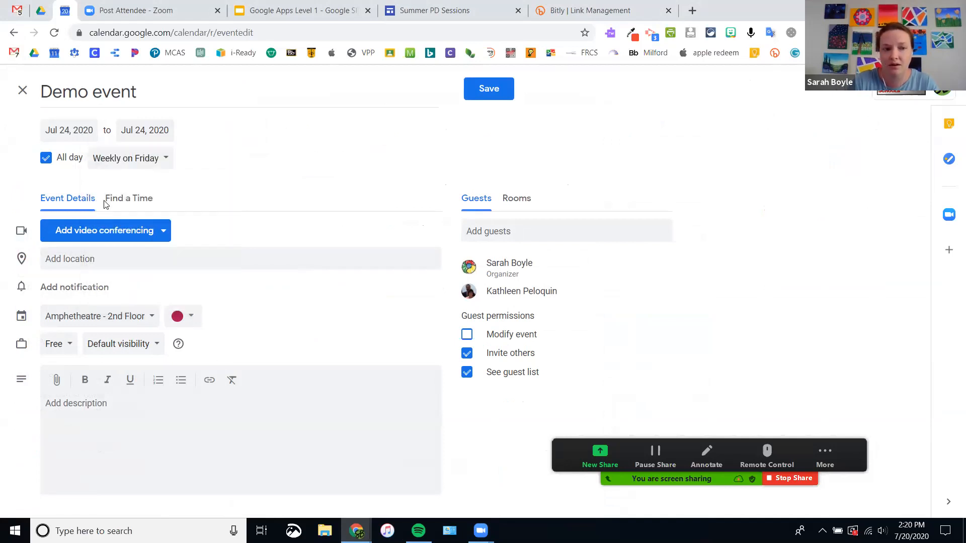
{"action": "left_click", "coordinate": [72, 259]}
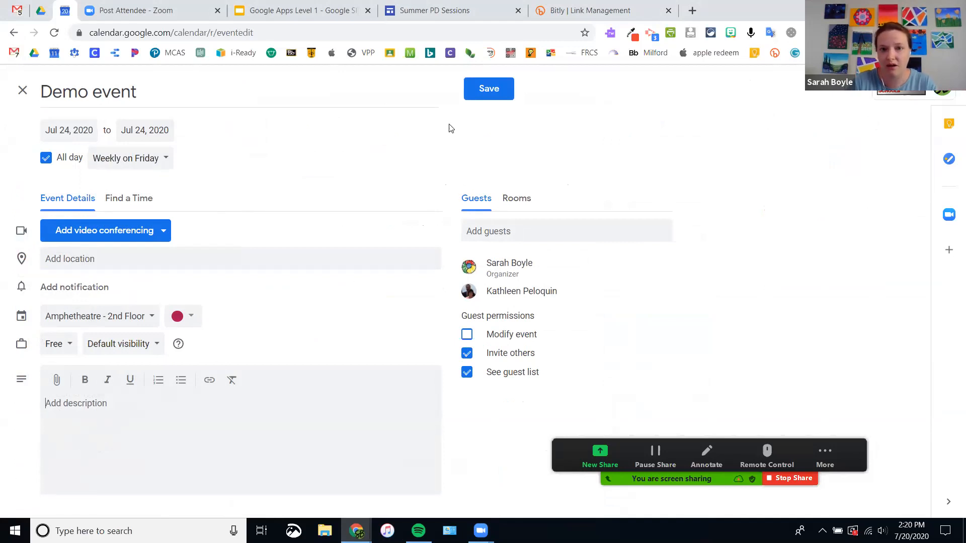
Step: Save the recurring event, dismiss the invitation prompt, then discard the unsaved draft
{"action": "left_click", "coordinate": [498, 96]}
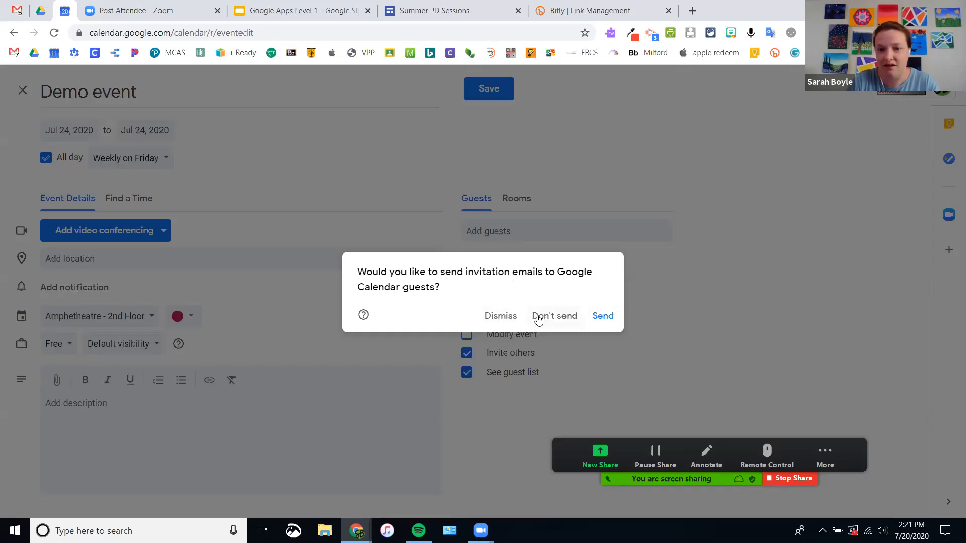
{"action": "left_click", "coordinate": [501, 316]}
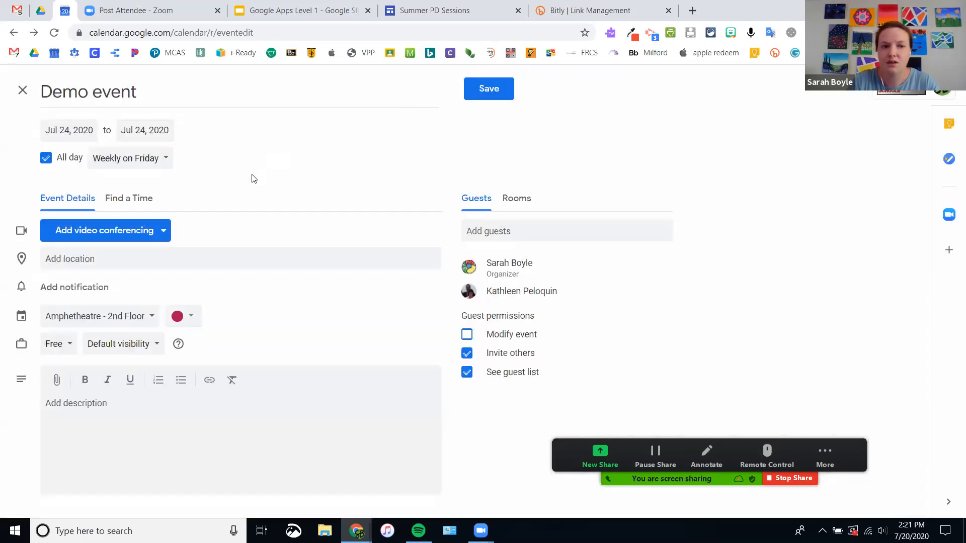
{"action": "left_click", "coordinate": [22, 92]}
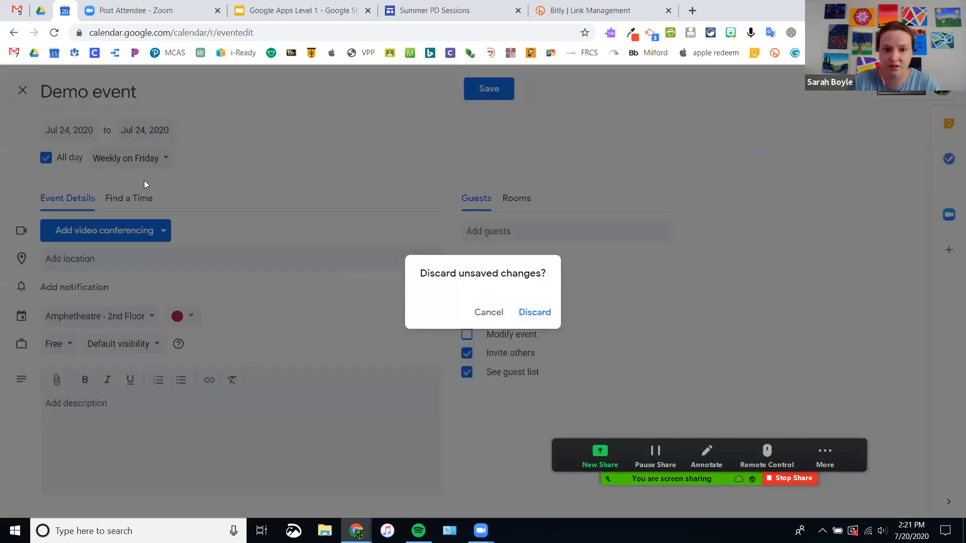
{"action": "left_click", "coordinate": [529, 313]}
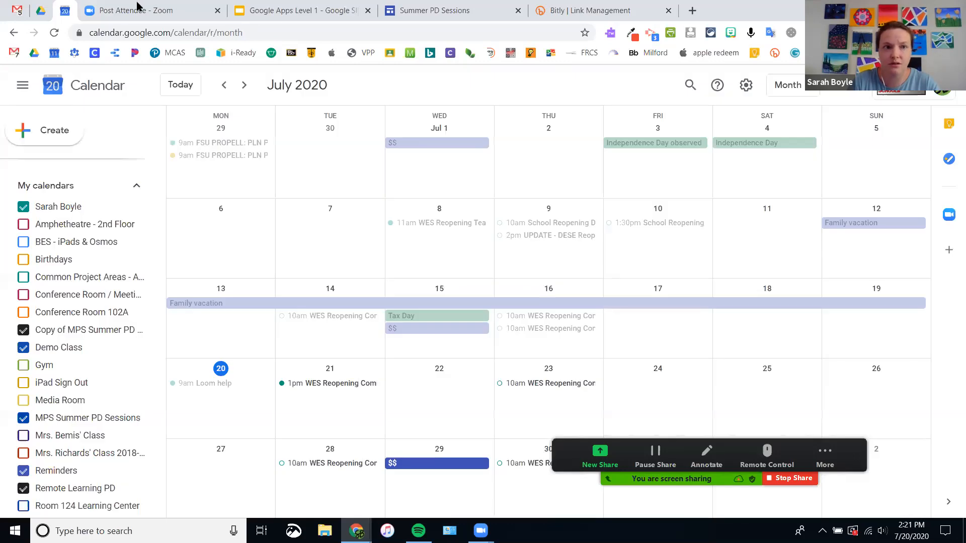
{"action": "left_click", "coordinate": [297, 10]}
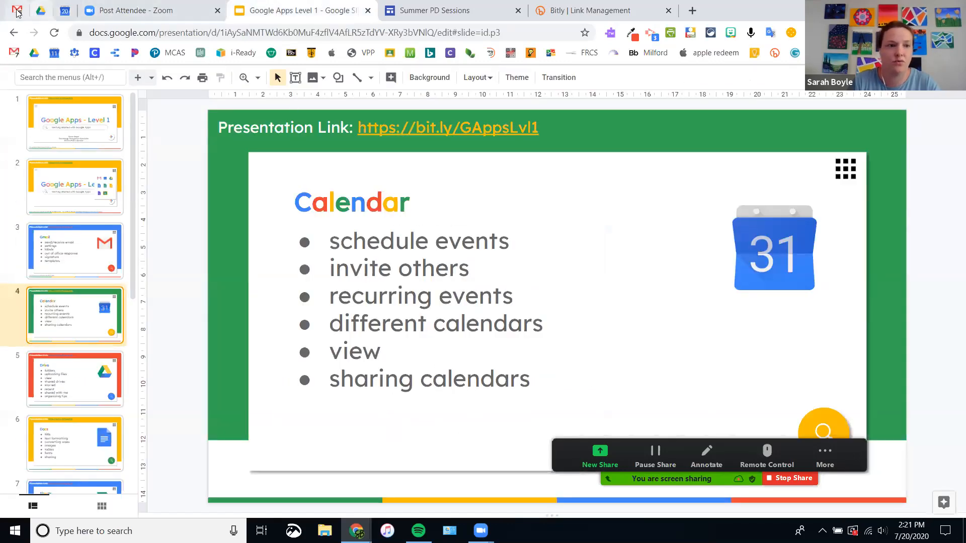
{"action": "left_click", "coordinate": [64, 11]}
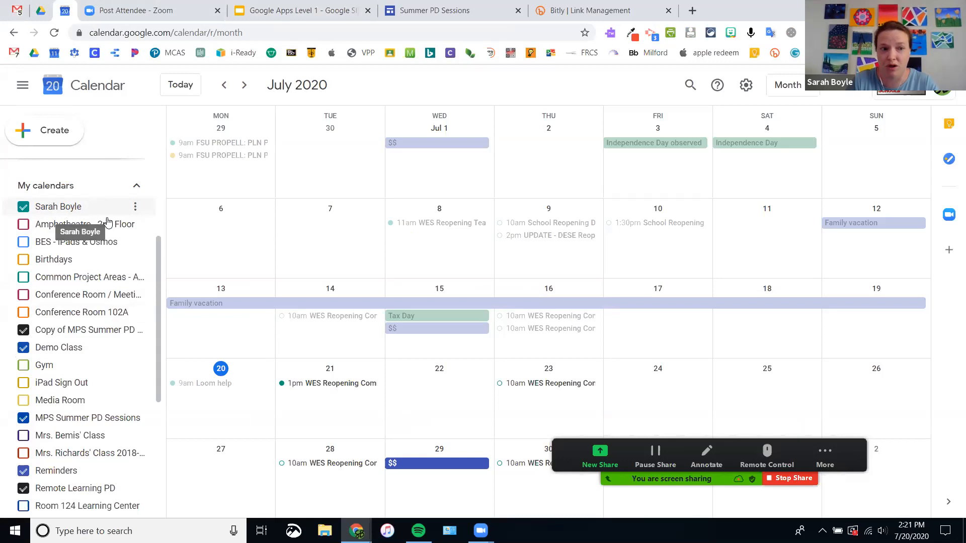
Step: Open your own calendar's Settings and sharing page and scroll to Access permissions
{"action": "left_click", "coordinate": [135, 208]}
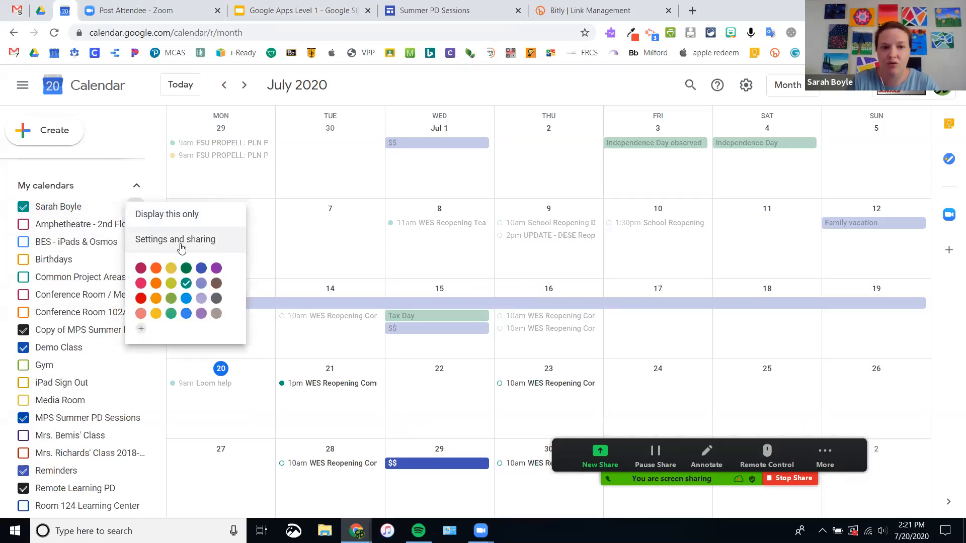
{"action": "left_click", "coordinate": [189, 241]}
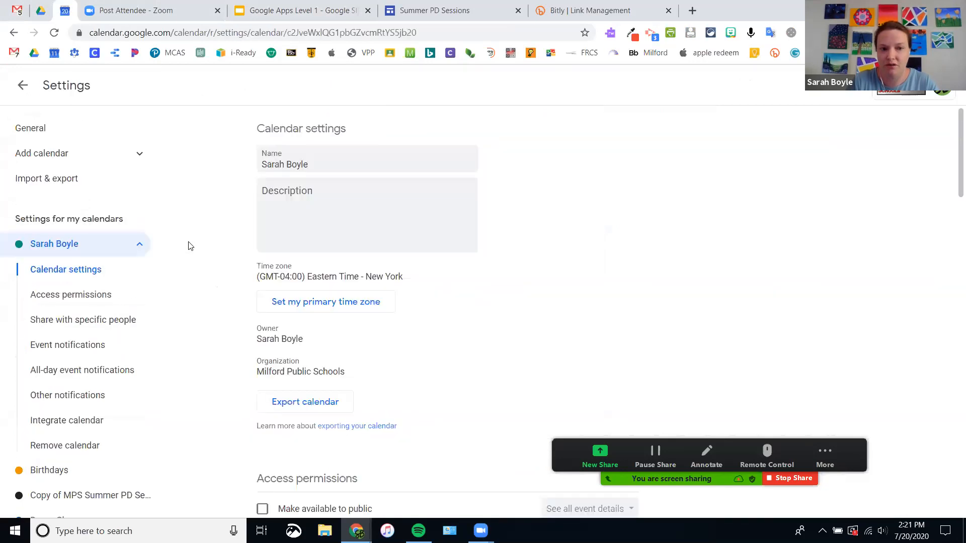
{"action": "scroll", "coordinate": [312, 330], "scroll_direction": "down", "scroll_amount": 2}
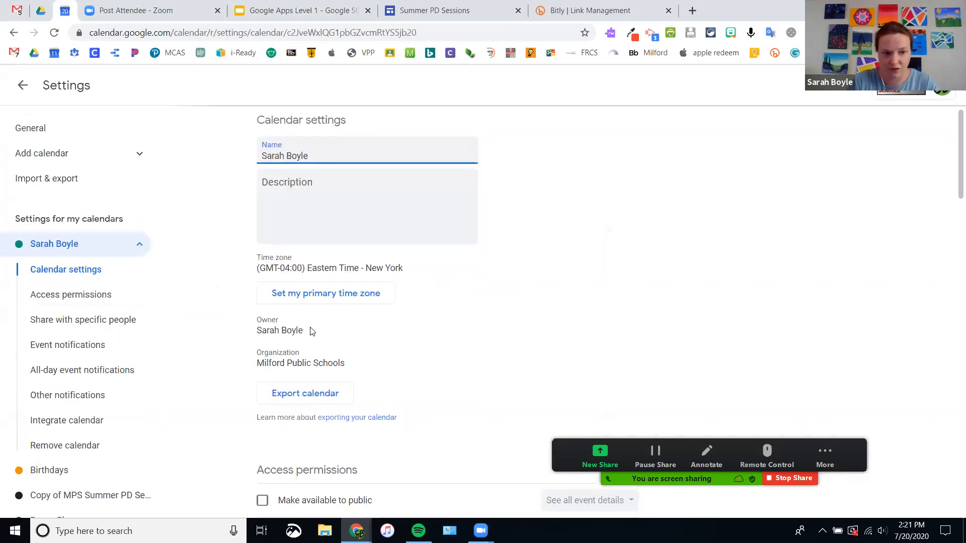
{"action": "scroll", "coordinate": [310, 331], "scroll_direction": "down", "scroll_amount": 5}
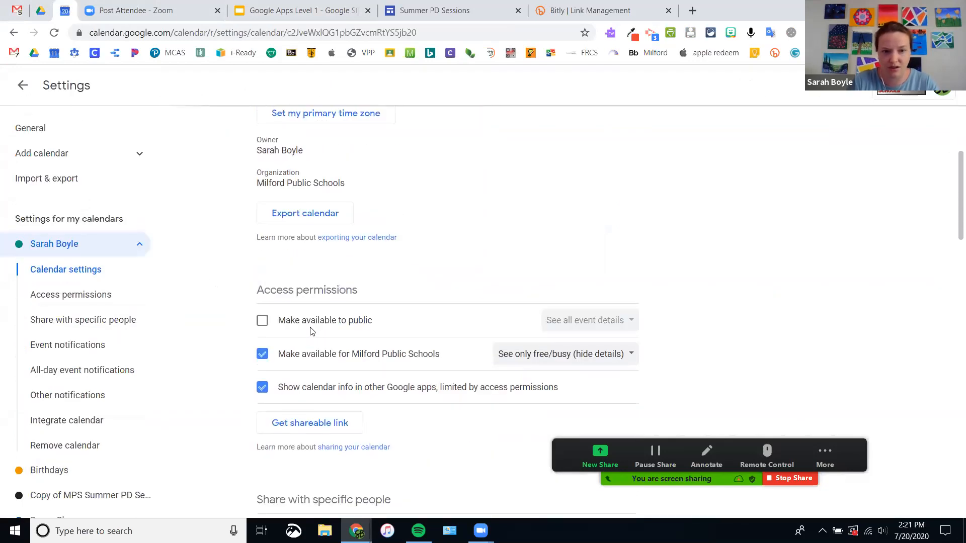
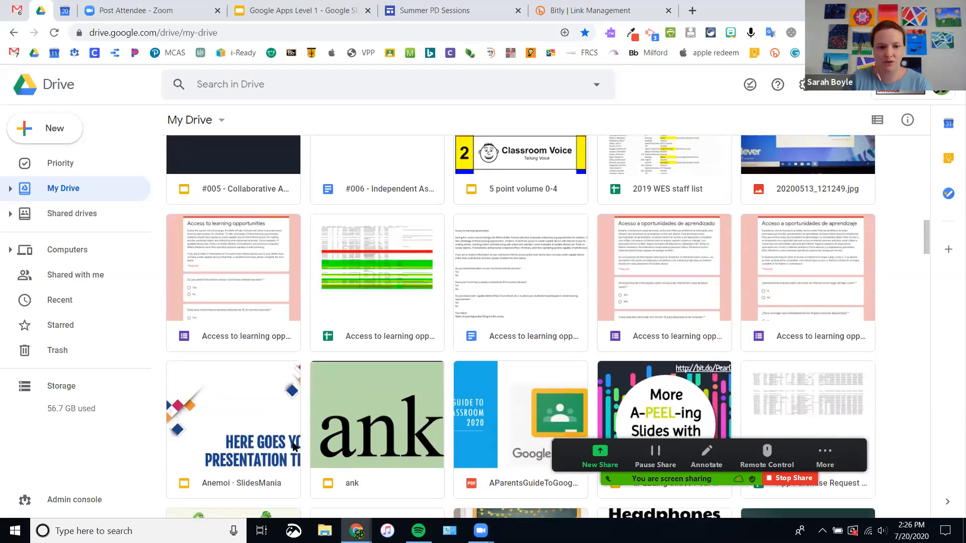
Step: Switch My Drive to list view, try grid view, then return to list view
{"action": "scroll", "coordinate": [334, 428], "scroll_direction": "down", "scroll_amount": 8}
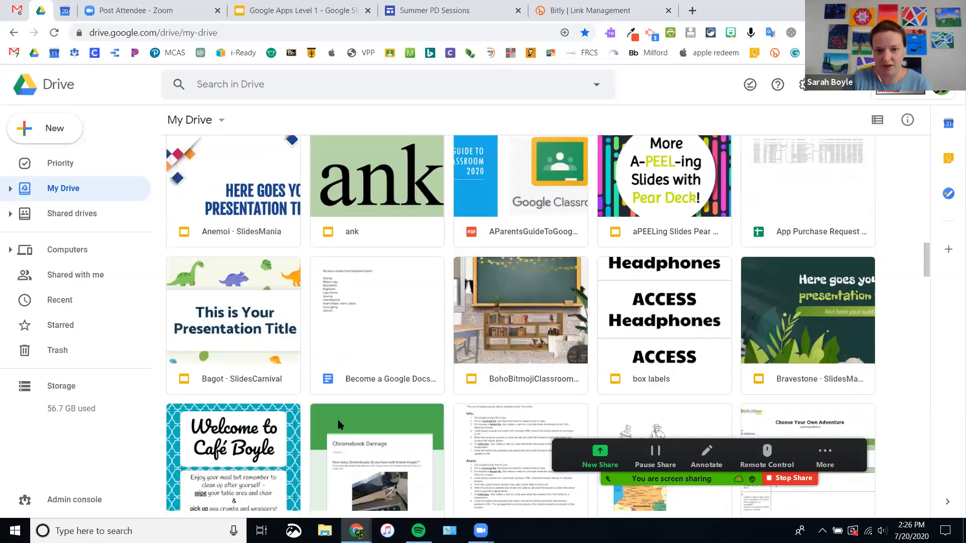
{"action": "scroll", "coordinate": [338, 420], "scroll_direction": "down", "scroll_amount": 10}
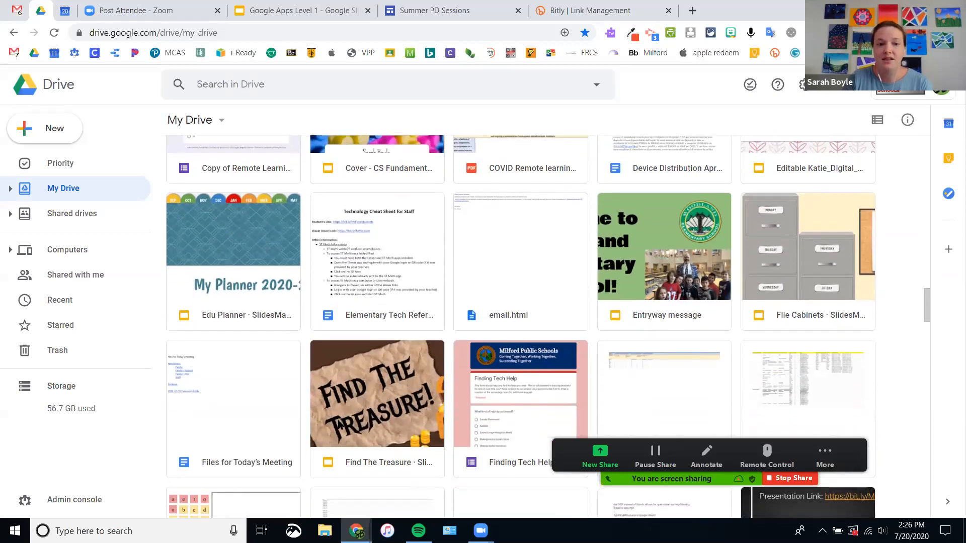
{"action": "scroll", "coordinate": [337, 425], "scroll_direction": "down", "scroll_amount": 13}
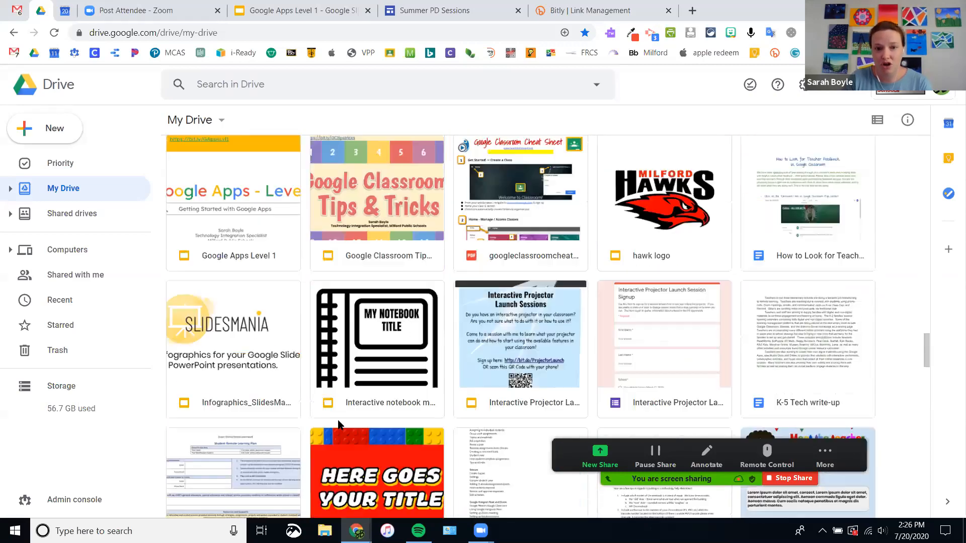
{"action": "scroll", "coordinate": [338, 425], "scroll_direction": "down", "scroll_amount": 12}
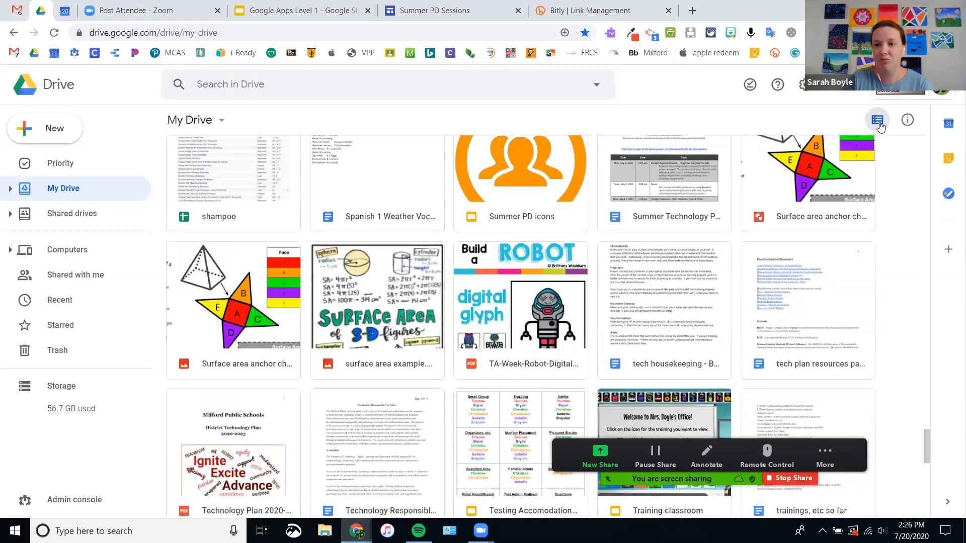
{"action": "left_click", "coordinate": [877, 121]}
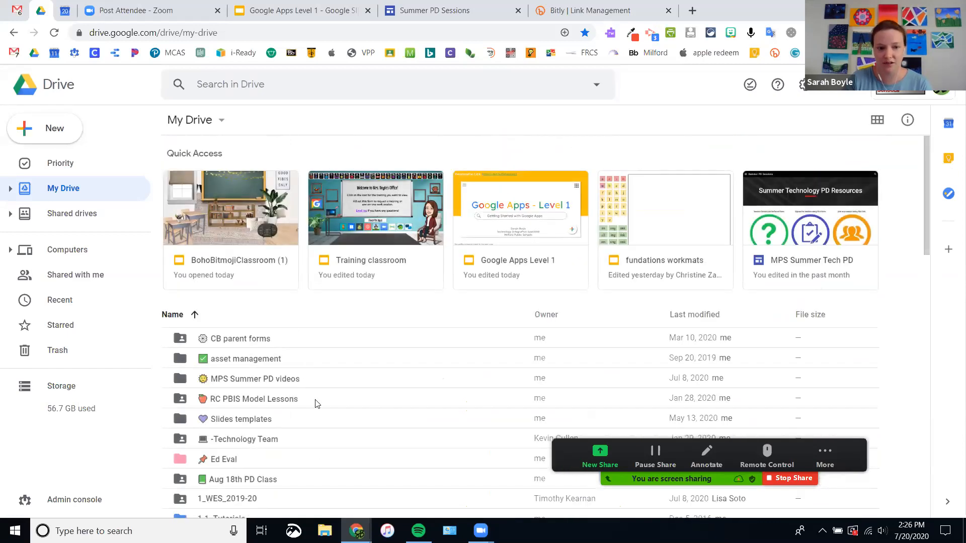
{"action": "scroll", "coordinate": [309, 339], "scroll_direction": "down", "scroll_amount": 3}
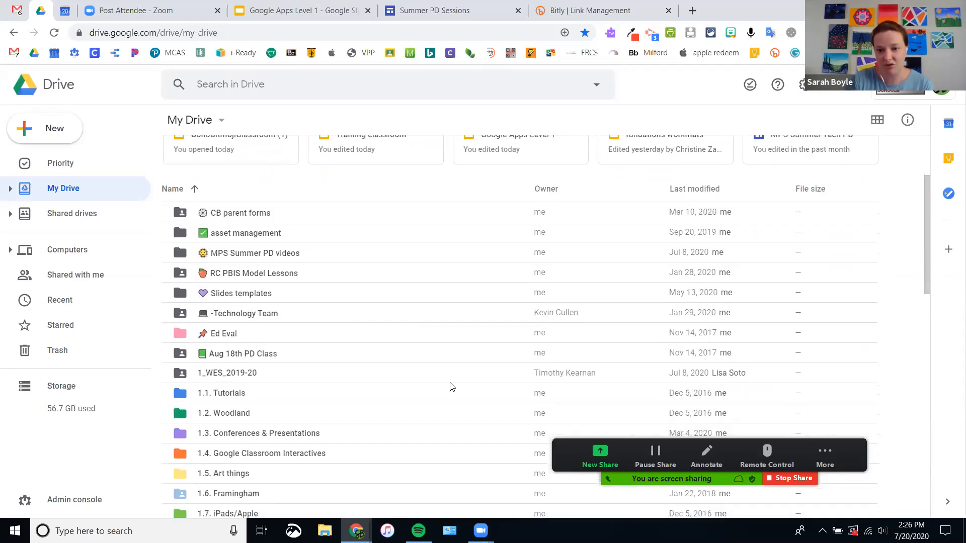
{"action": "scroll", "coordinate": [404, 384], "scroll_direction": "down", "scroll_amount": 5}
{"action": "scroll", "coordinate": [403, 377], "scroll_direction": "down", "scroll_amount": 20}
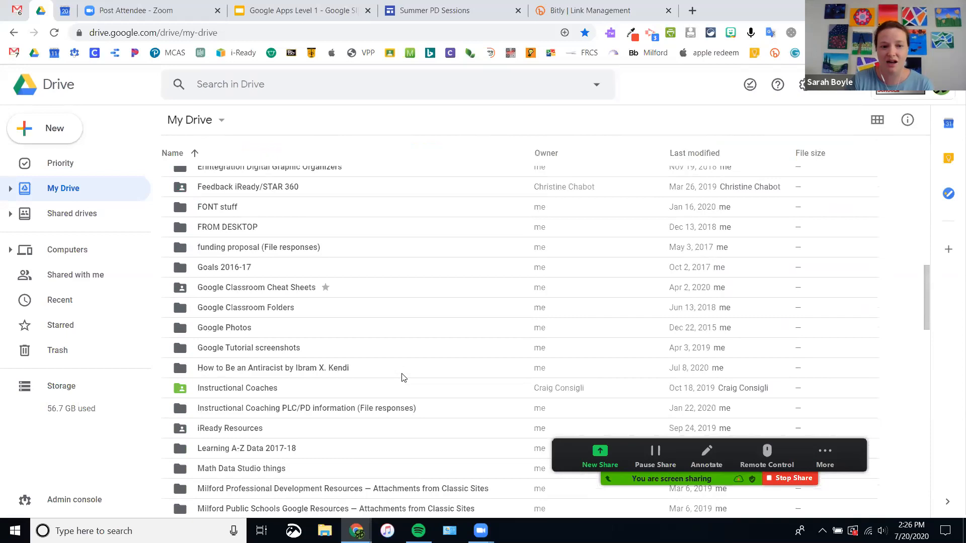
{"action": "scroll", "coordinate": [402, 377], "scroll_direction": "down", "scroll_amount": 9}
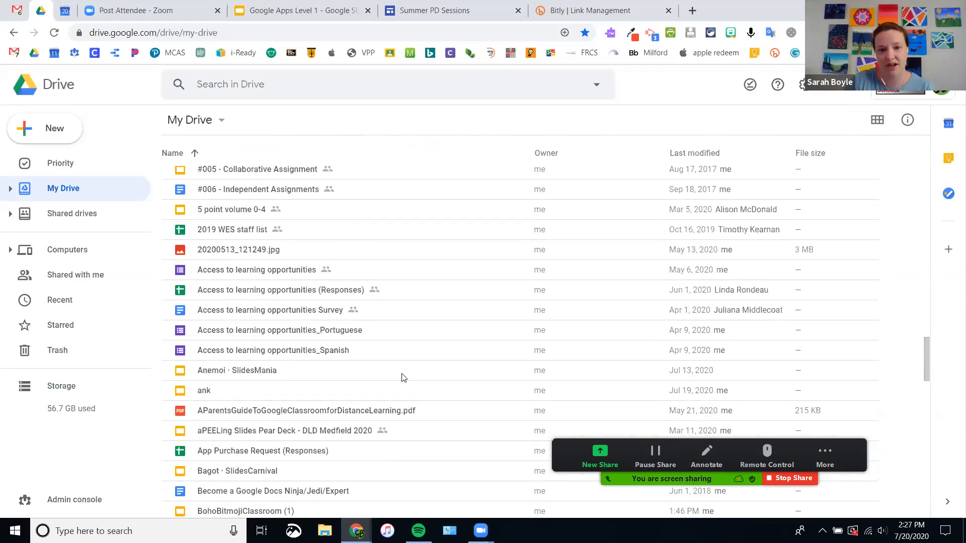
{"action": "left_click", "coordinate": [876, 124]}
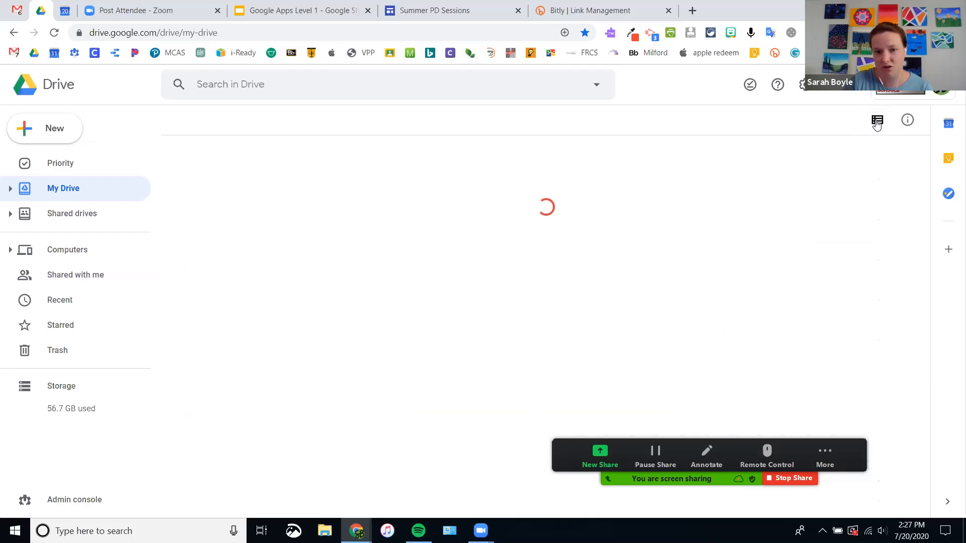
{"action": "left_click", "coordinate": [876, 122]}
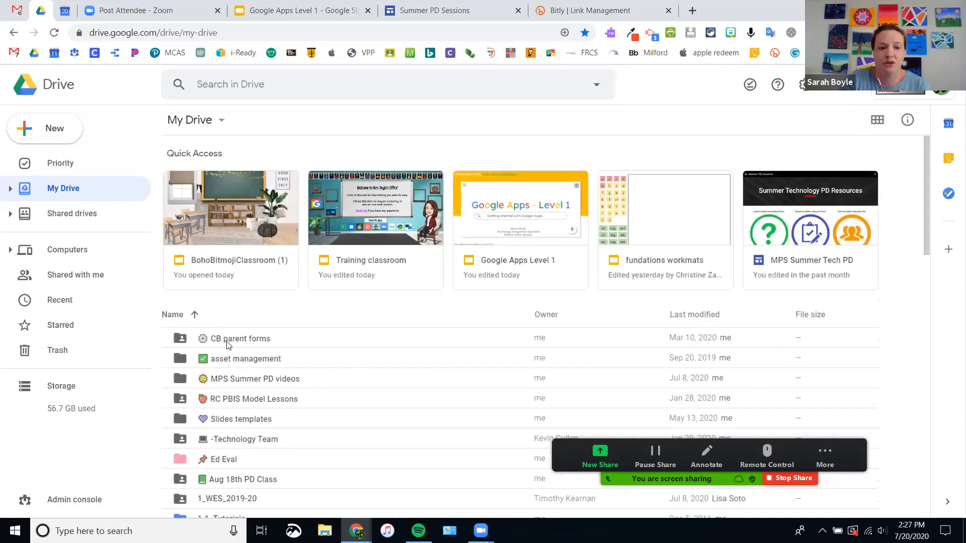
{"action": "scroll", "coordinate": [224, 342], "scroll_direction": "down", "scroll_amount": 4}
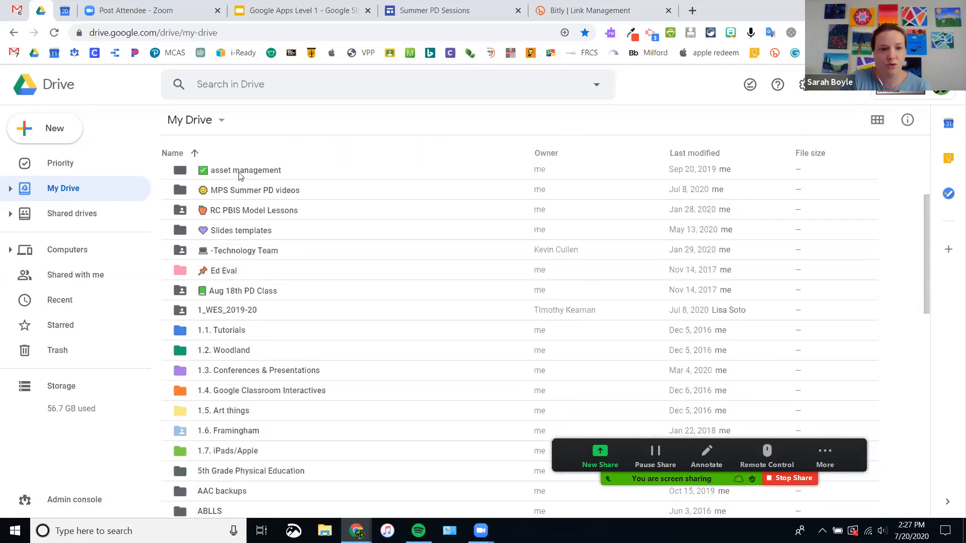
Step: Select the MPS Summer PD videos, Slides templates and 1.1. Tutorials folders, then bring up the New menu
{"action": "left_click", "coordinate": [252, 196]}
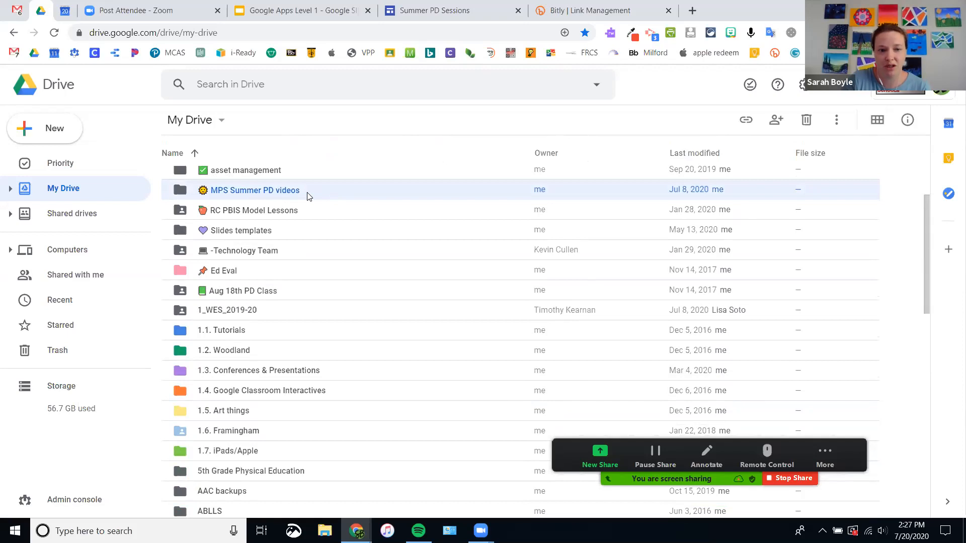
{"action": "left_click", "coordinate": [259, 232]}
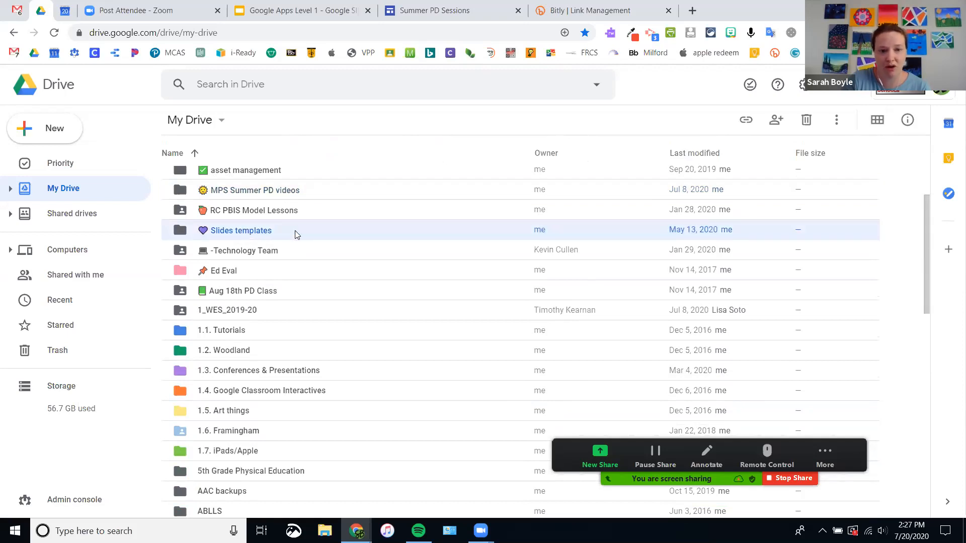
{"action": "left_click", "coordinate": [240, 331]}
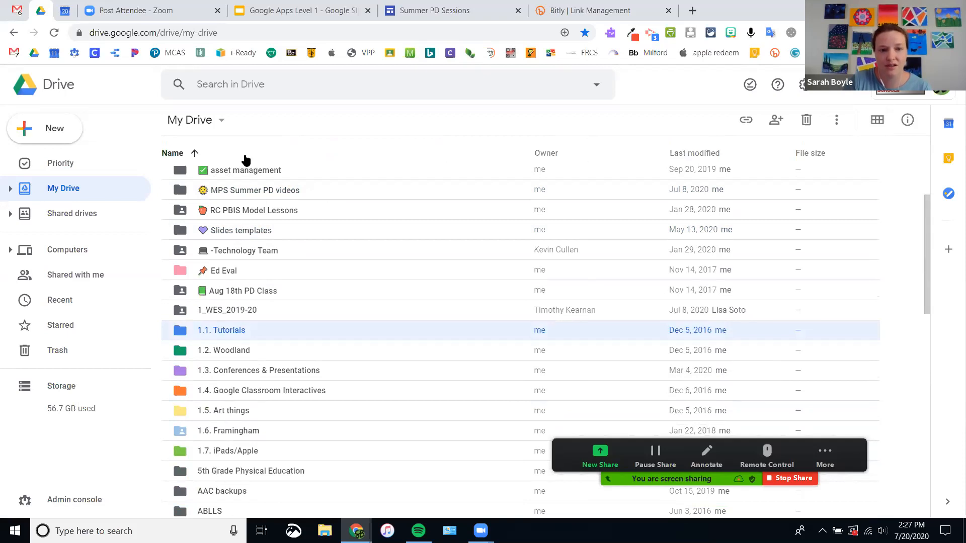
{"action": "scroll", "coordinate": [260, 370], "scroll_direction": "down", "scroll_amount": 19}
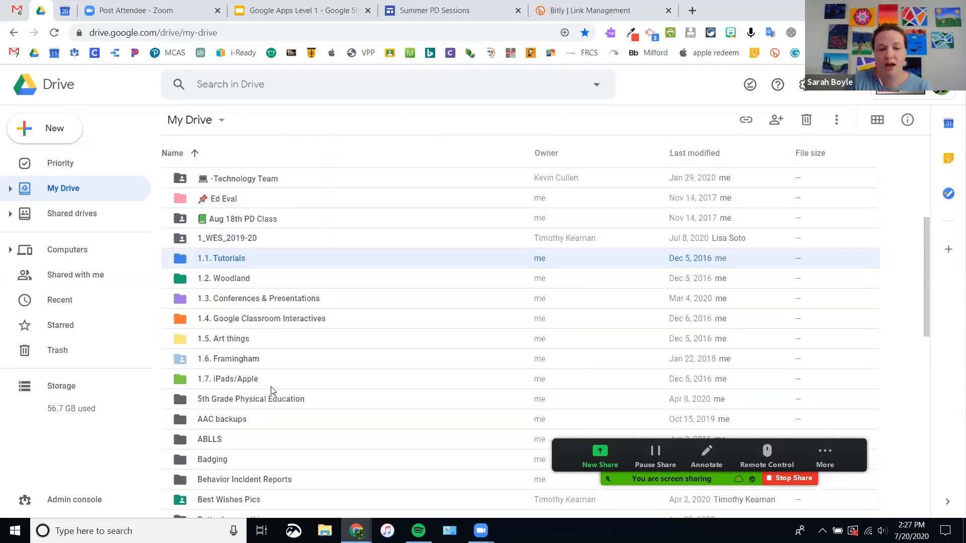
{"action": "scroll", "coordinate": [290, 413], "scroll_direction": "down", "scroll_amount": 12}
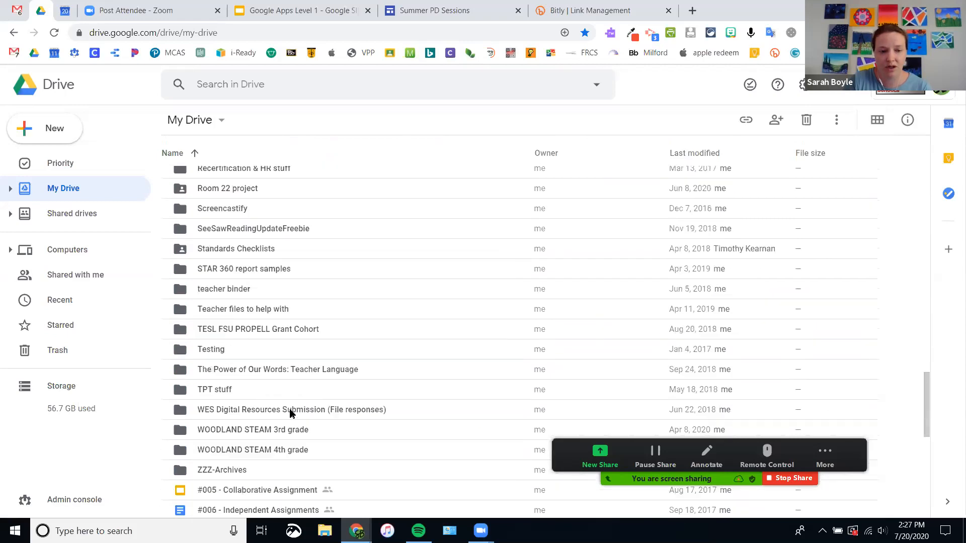
{"action": "scroll", "coordinate": [290, 413], "scroll_direction": "up", "scroll_amount": 20}
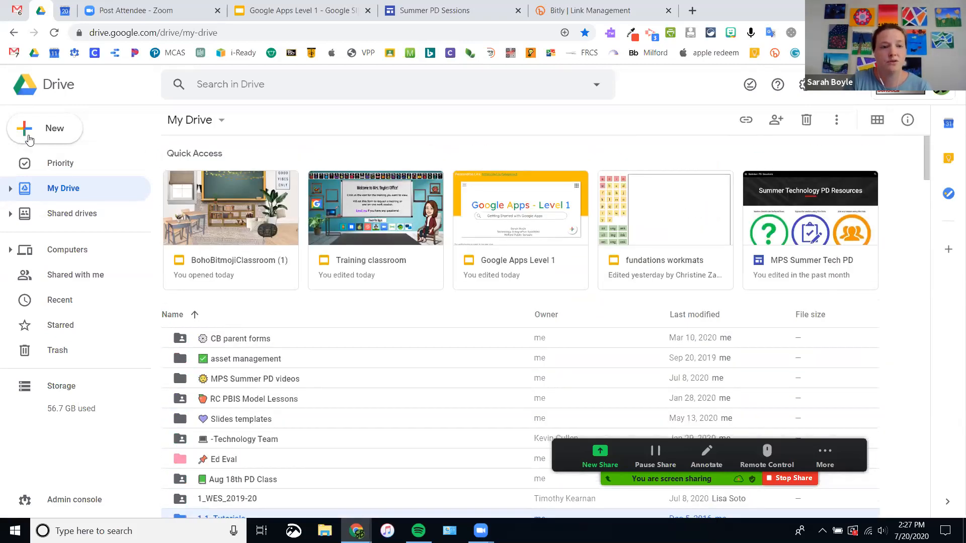
{"action": "left_click", "coordinate": [55, 137]}
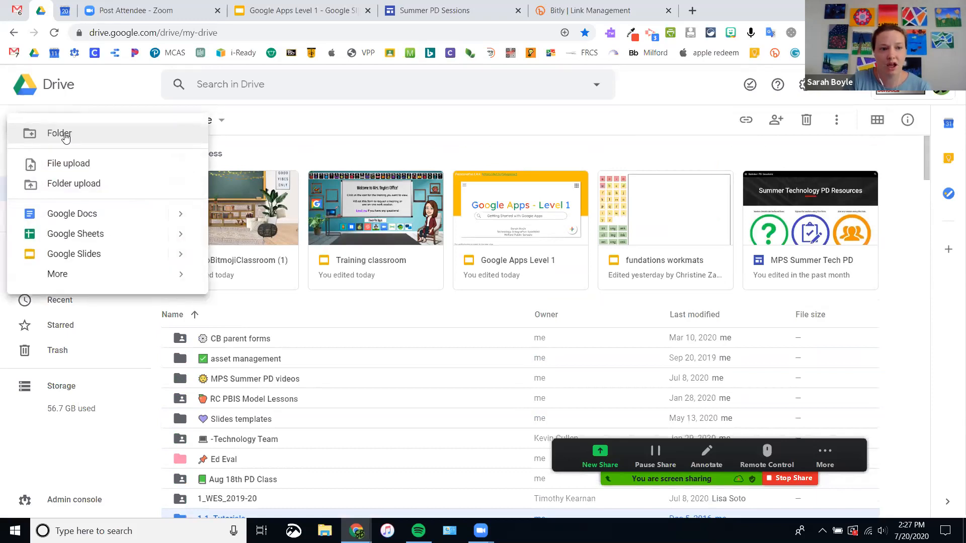
Step: Add a new My Drive folder called 'demo files' from the New menu
{"action": "left_click", "coordinate": [55, 135]}
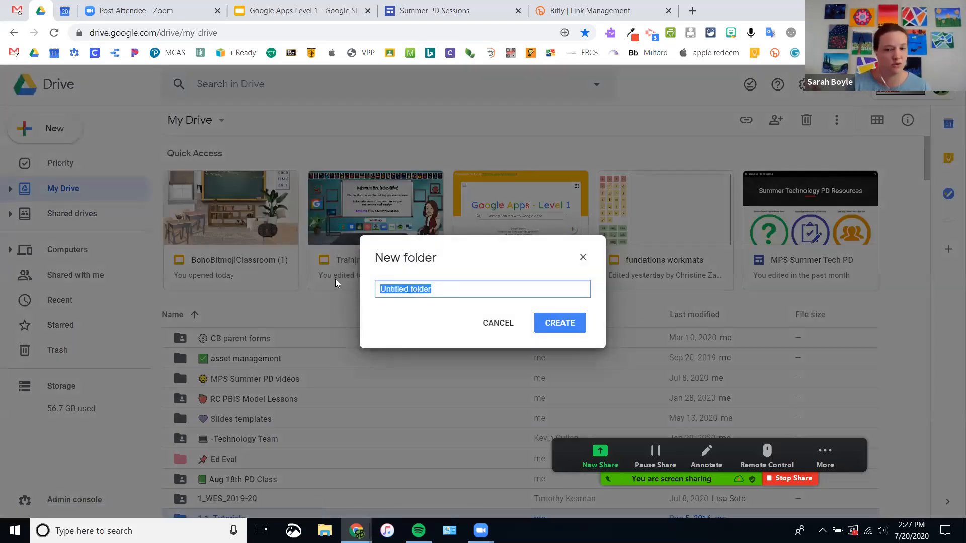
{"action": "type", "text": "demo"}
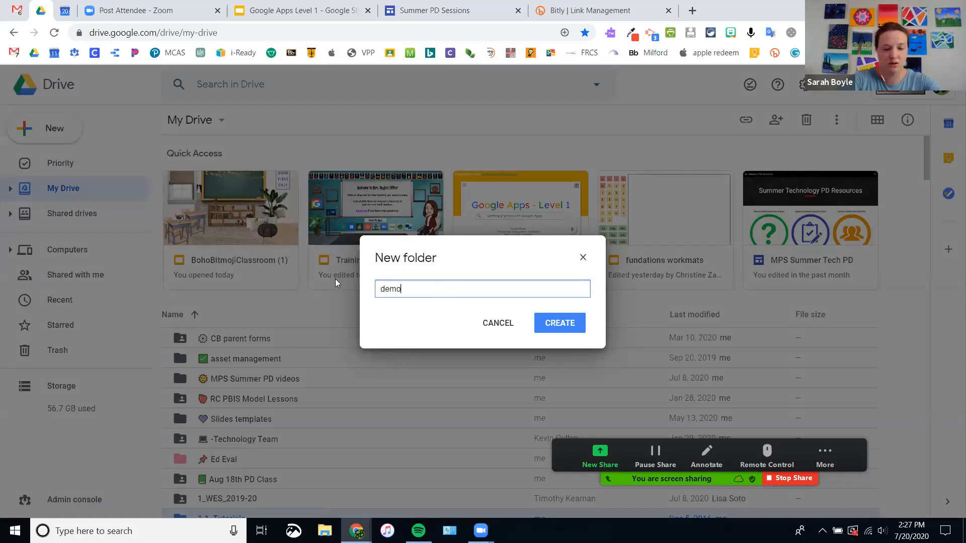
{"action": "type", "text": " files"}
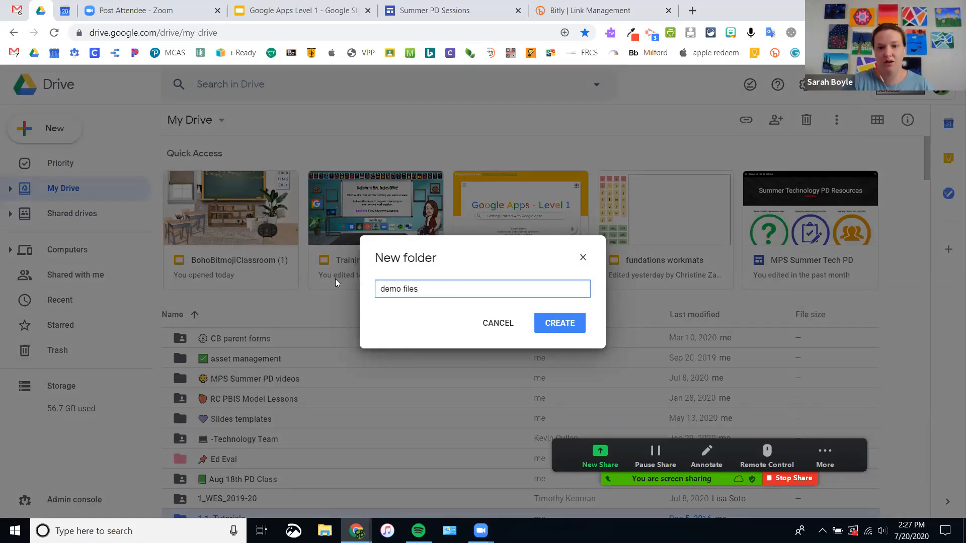
{"action": "left_click", "coordinate": [557, 322]}
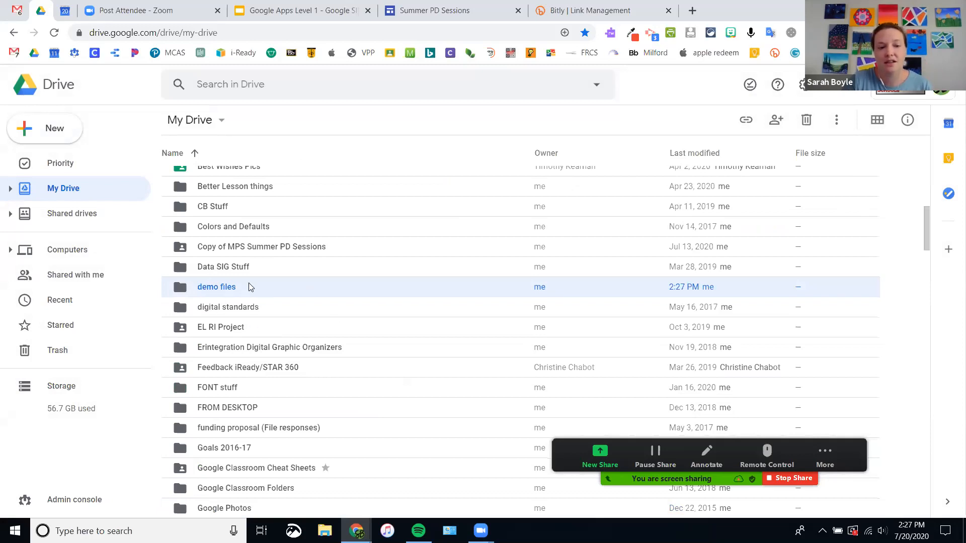
{"action": "scroll", "coordinate": [259, 306], "scroll_direction": "down", "scroll_amount": 15}
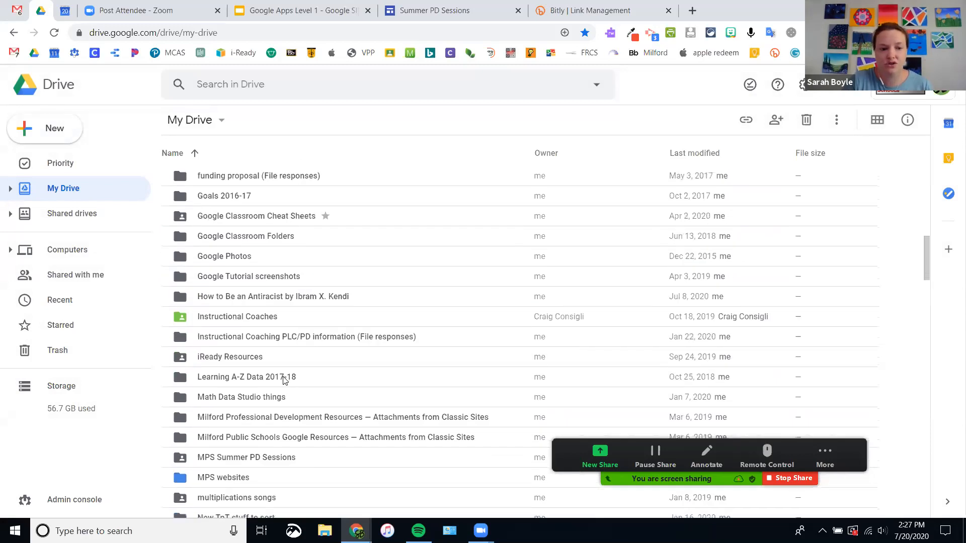
Step: Drag cafe boyle and Bravestone · SlidesMania together into the demo files folder
{"action": "scroll", "coordinate": [283, 379], "scroll_direction": "down", "scroll_amount": 11}
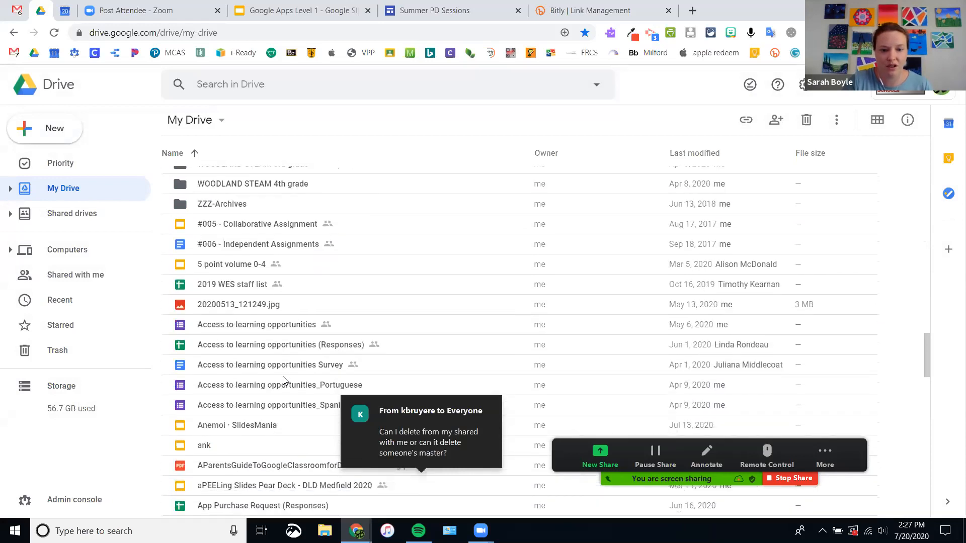
{"action": "scroll", "coordinate": [276, 378], "scroll_direction": "down", "scroll_amount": 1}
{"action": "left_click", "coordinate": [219, 312]}
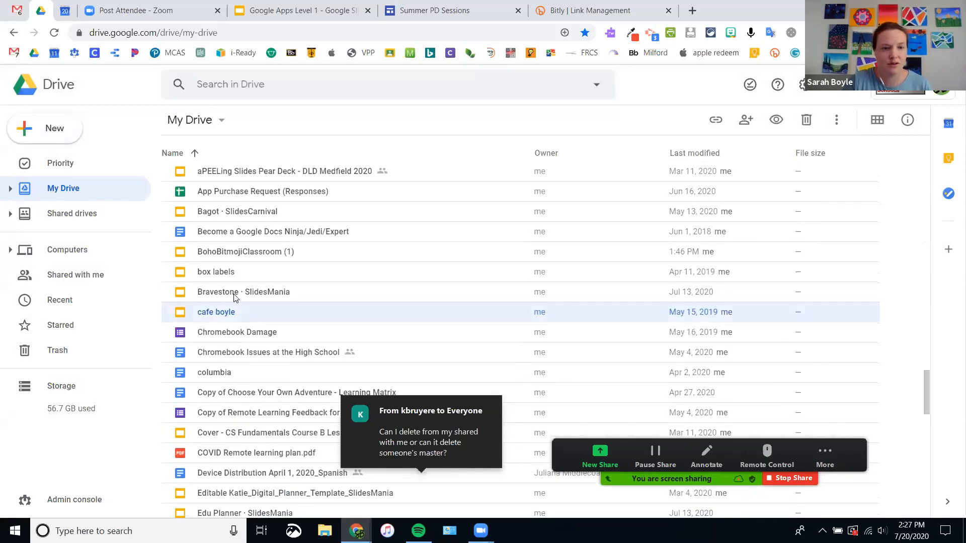
{"action": "left_click", "coordinate": [228, 292], "text": "shift"}
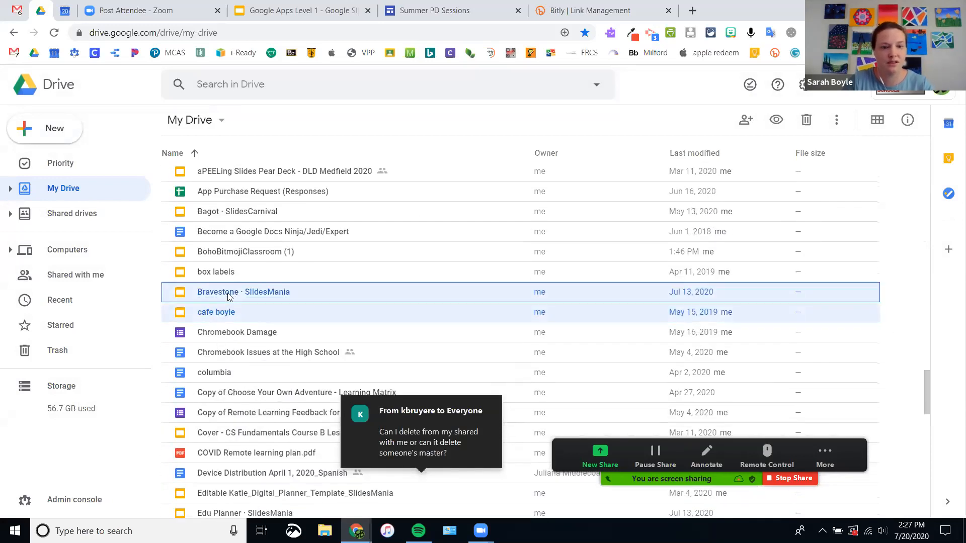
{"action": "mouse_move", "coordinate": [232, 295]}
{"action": "left_mouse_down"}
{"action": "mouse_move", "coordinate": [217, 238]}
{"action": "mouse_move", "coordinate": [229, 261]}
{"action": "mouse_move", "coordinate": [226, 286]}
{"action": "left_mouse_up"}
Step: Scroll back up and select the Copy of Choose Your Own Adventure - Learning Matrix document
{"action": "scroll", "coordinate": [217, 237], "scroll_direction": "up", "scroll_amount": 5}
{"action": "scroll", "coordinate": [217, 238], "scroll_direction": "up", "scroll_amount": 12}
{"action": "scroll", "coordinate": [217, 237], "scroll_direction": "up", "scroll_amount": 6}
{"action": "scroll", "coordinate": [217, 237], "scroll_direction": "up", "scroll_amount": 5}
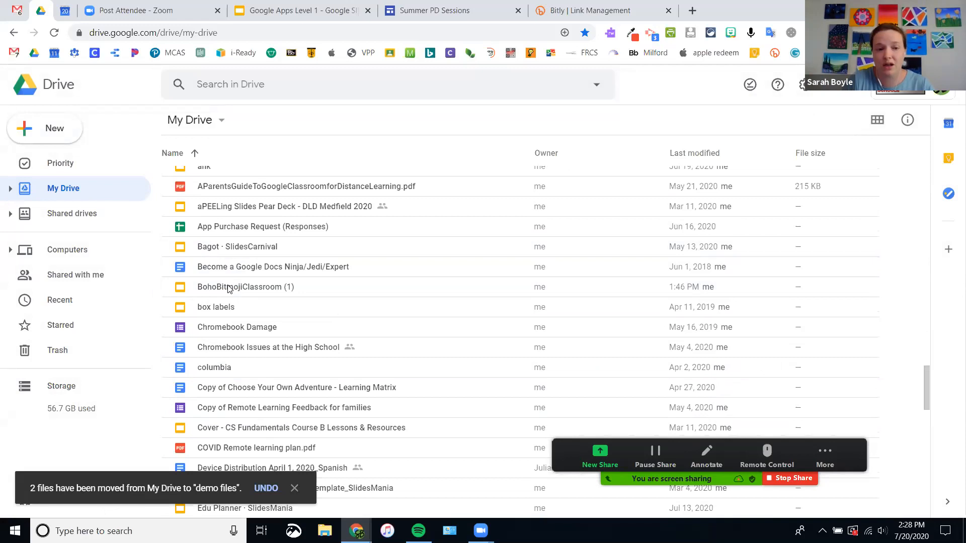
{"action": "left_click", "coordinate": [231, 390]}
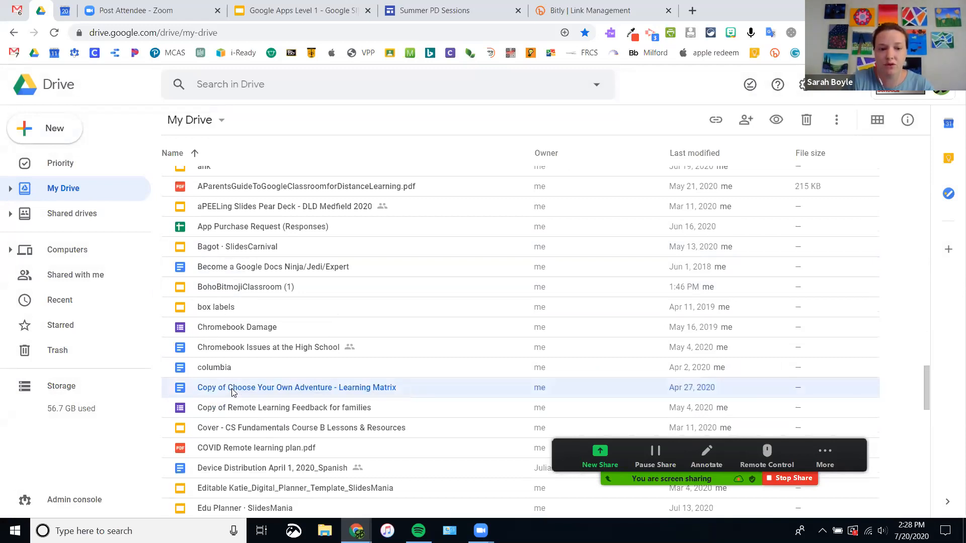
Step: Use Move to on the Choose Your Own Adventure - Learning Matrix document, sending it to demo files
{"action": "right_click", "coordinate": [329, 391]}
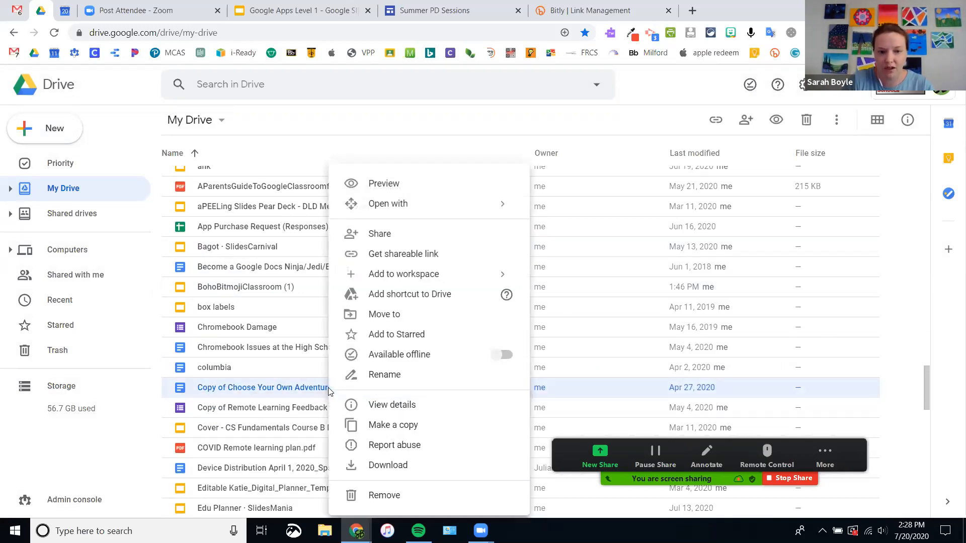
{"action": "left_click", "coordinate": [384, 315]}
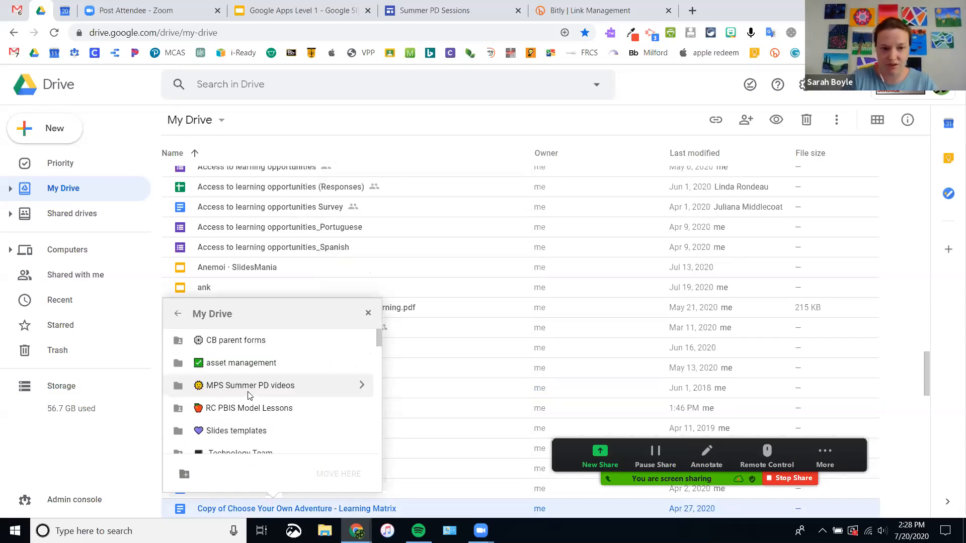
{"action": "scroll", "coordinate": [246, 392], "scroll_direction": "down", "scroll_amount": 6}
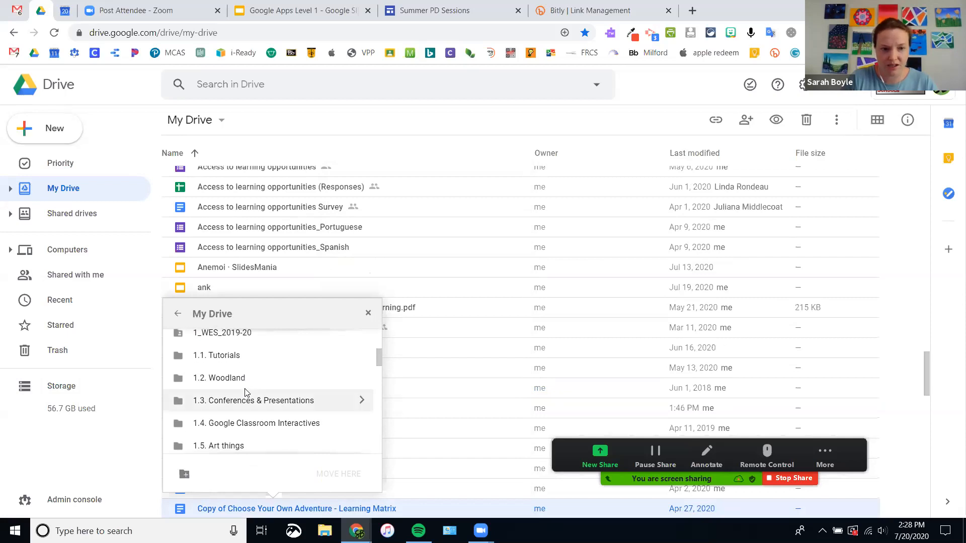
{"action": "scroll", "coordinate": [247, 393], "scroll_direction": "down", "scroll_amount": 4}
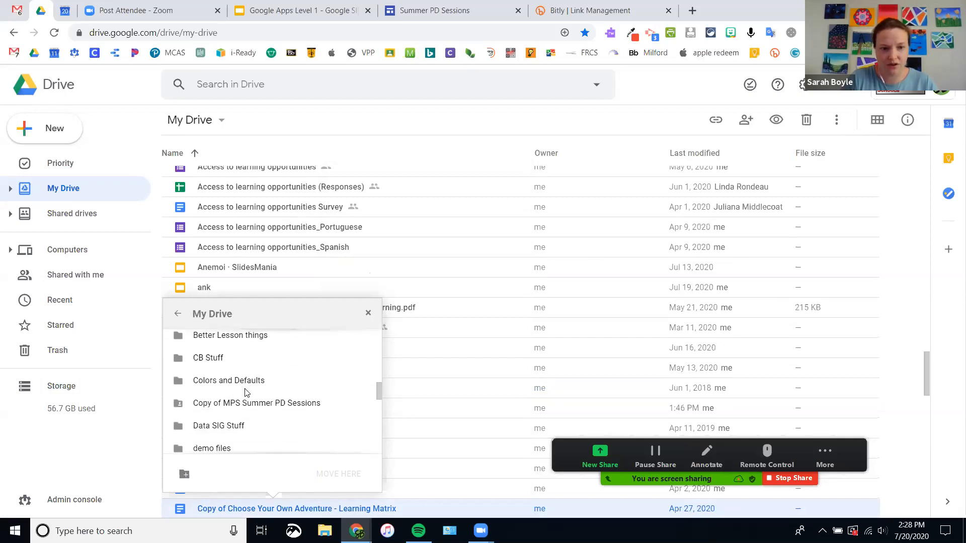
{"action": "scroll", "coordinate": [246, 392], "scroll_direction": "down", "scroll_amount": 2}
{"action": "left_click", "coordinate": [210, 384]}
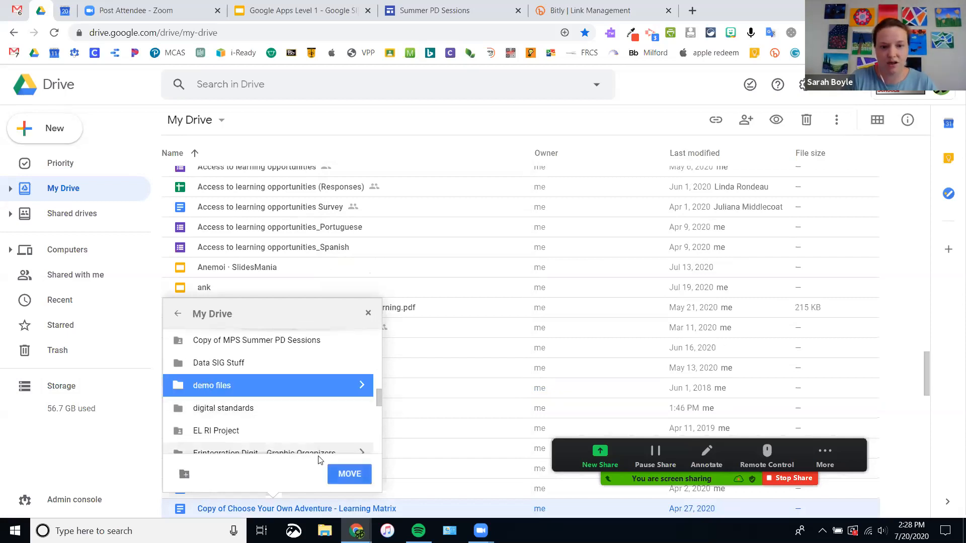
{"action": "left_click", "coordinate": [349, 474]}
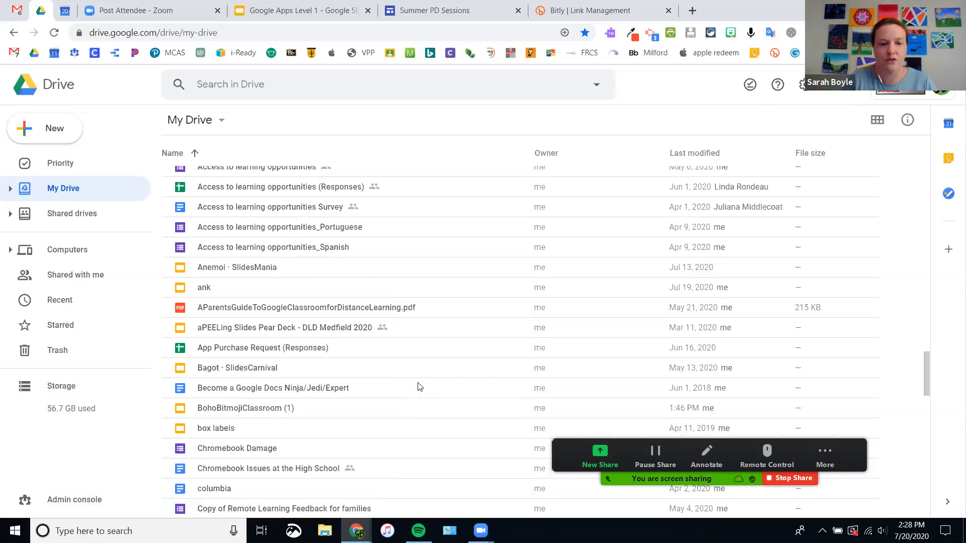
{"action": "scroll", "coordinate": [419, 385], "scroll_direction": "up", "scroll_amount": 15}
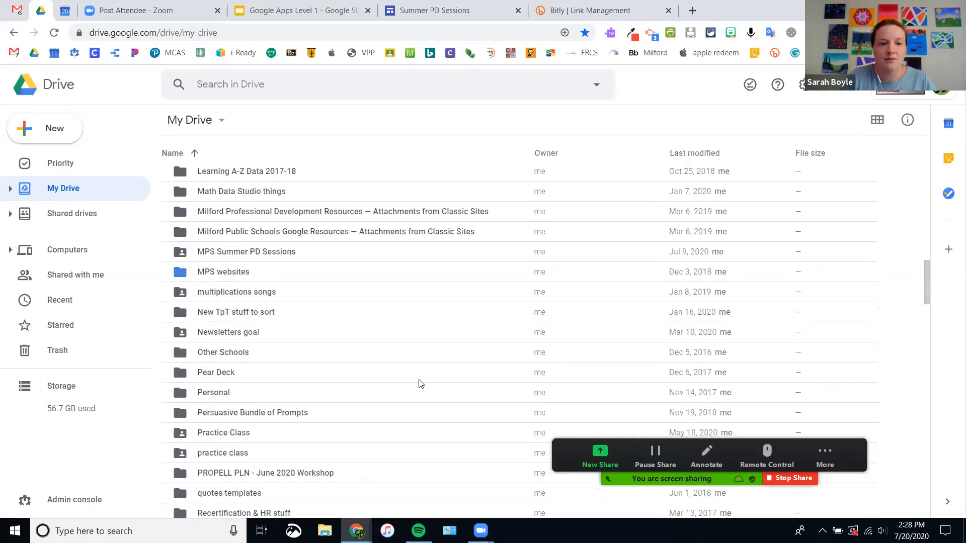
{"action": "scroll", "coordinate": [421, 383], "scroll_direction": "up", "scroll_amount": 10}
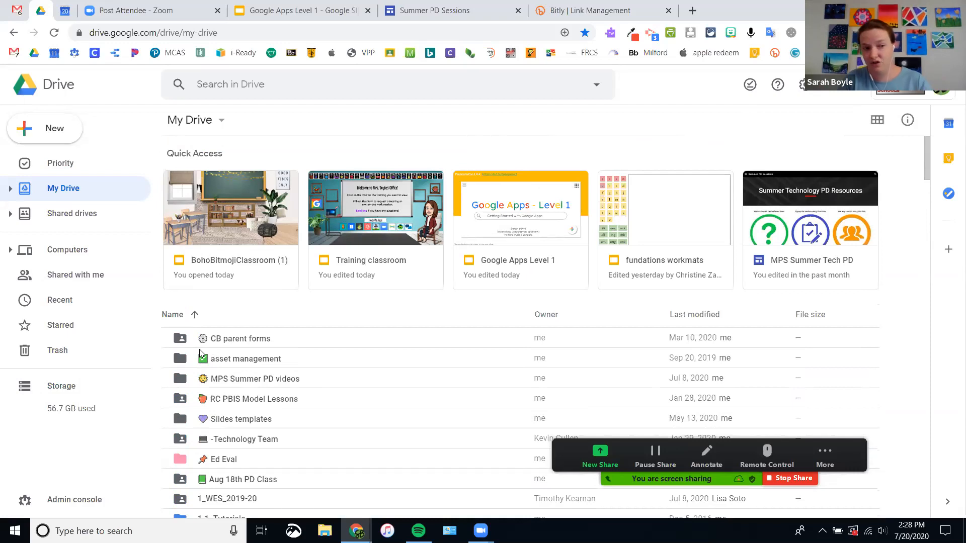
{"action": "left_click", "coordinate": [49, 132]}
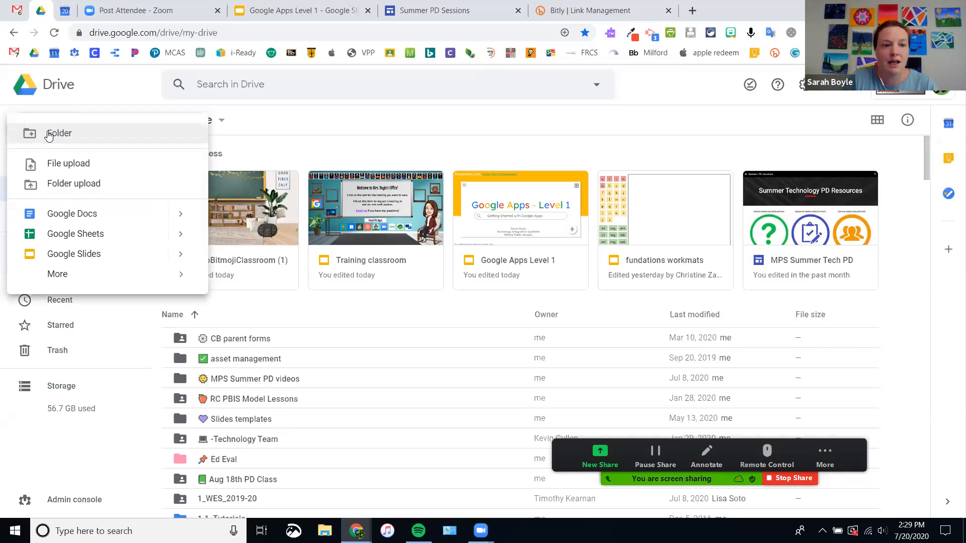
{"action": "left_click", "coordinate": [71, 184]}
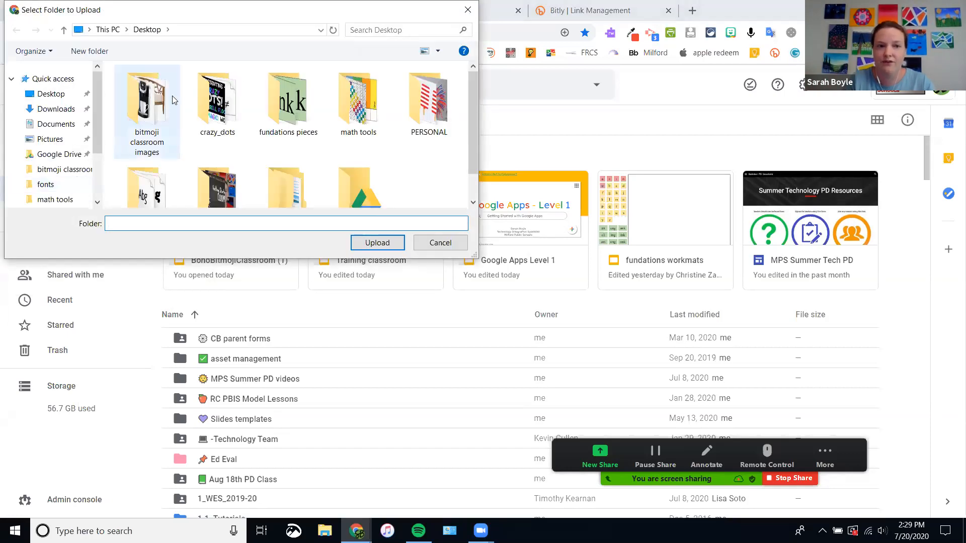
{"action": "left_click", "coordinate": [176, 96]}
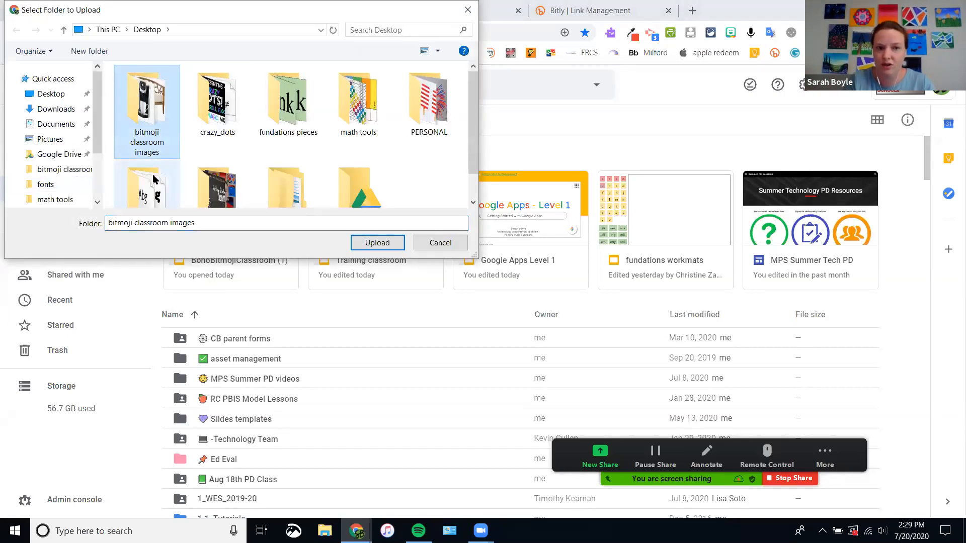
{"action": "left_click", "coordinate": [373, 245]}
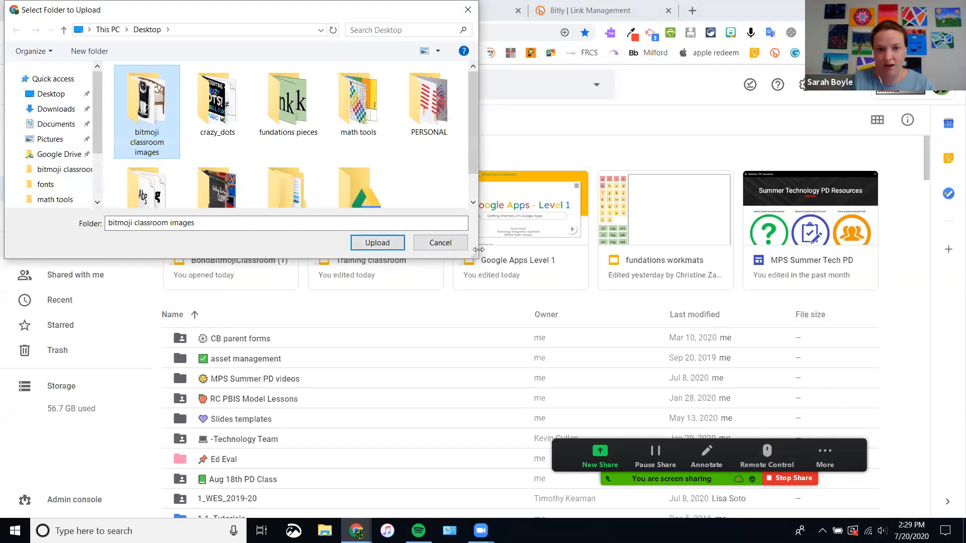
{"action": "left_click", "coordinate": [444, 247]}
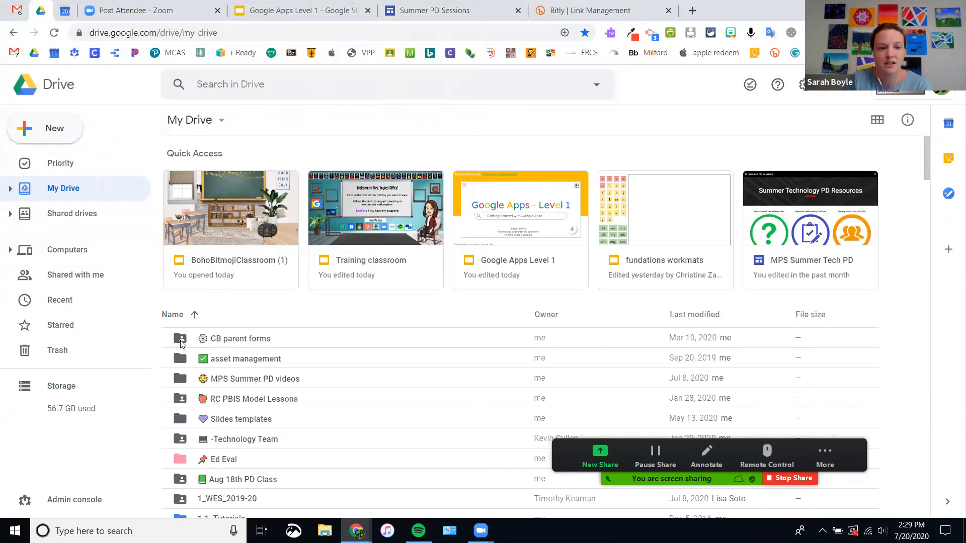
{"action": "scroll", "coordinate": [180, 450], "scroll_direction": "down", "scroll_amount": 4}
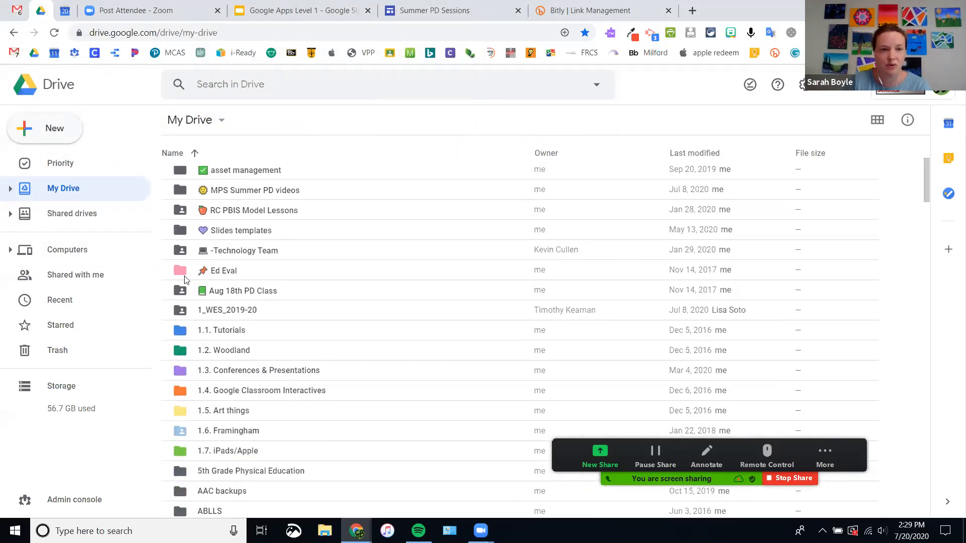
{"action": "left_click", "coordinate": [221, 272]}
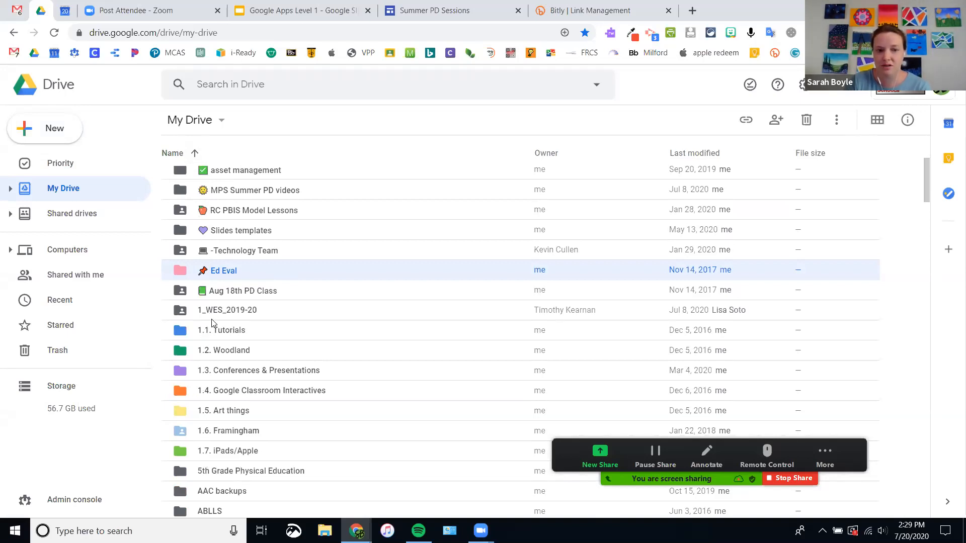
{"action": "left_click", "coordinate": [237, 432]}
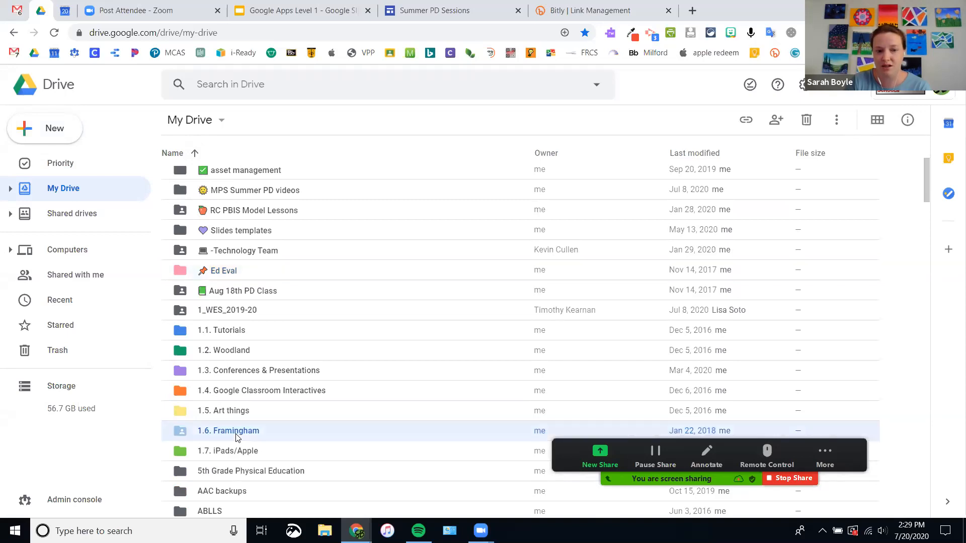
{"action": "left_click", "coordinate": [235, 392]}
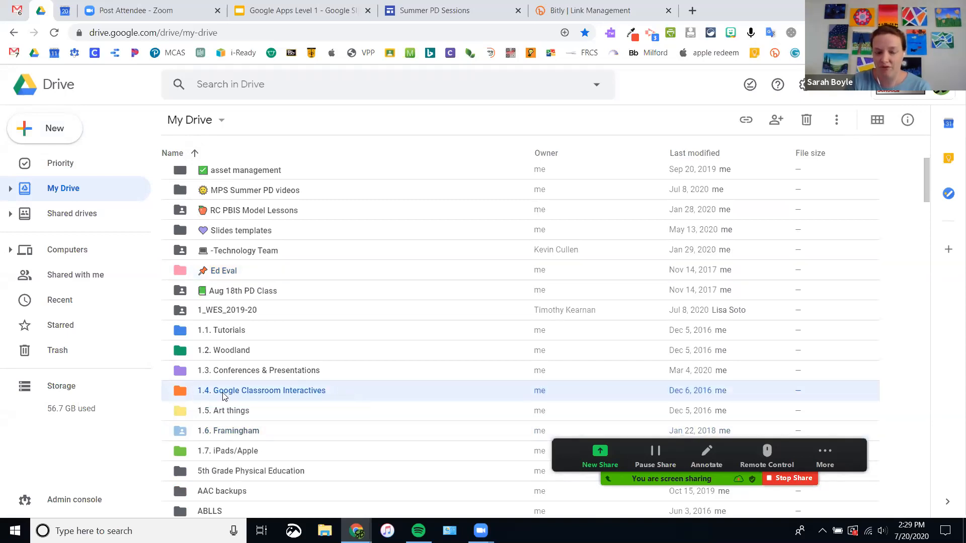
{"action": "left_click", "coordinate": [240, 354]}
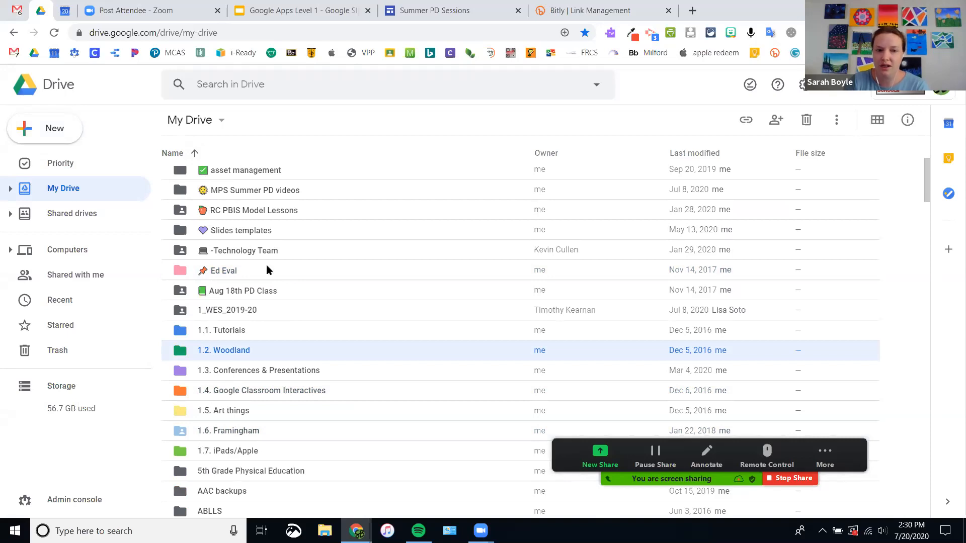
{"action": "left_click", "coordinate": [251, 275]}
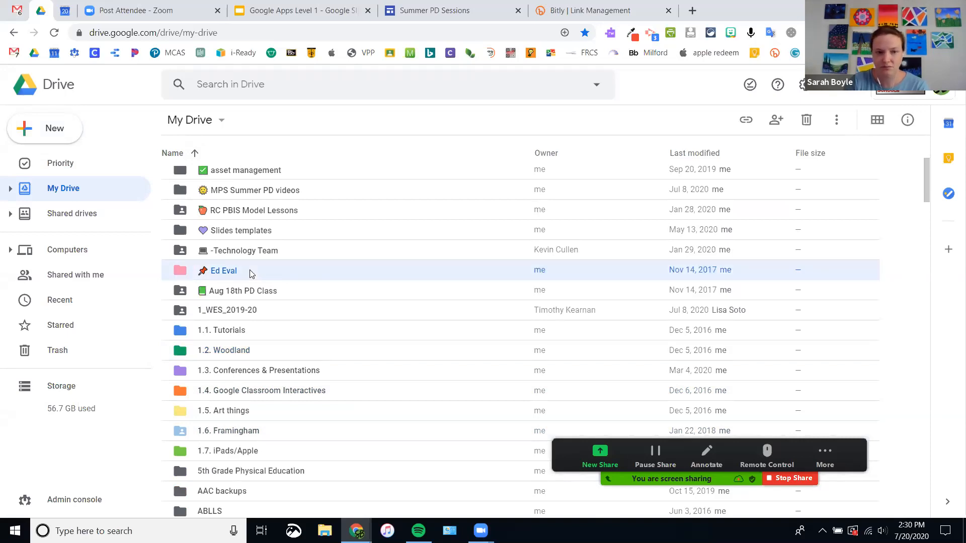
{"action": "right_click", "coordinate": [251, 274]}
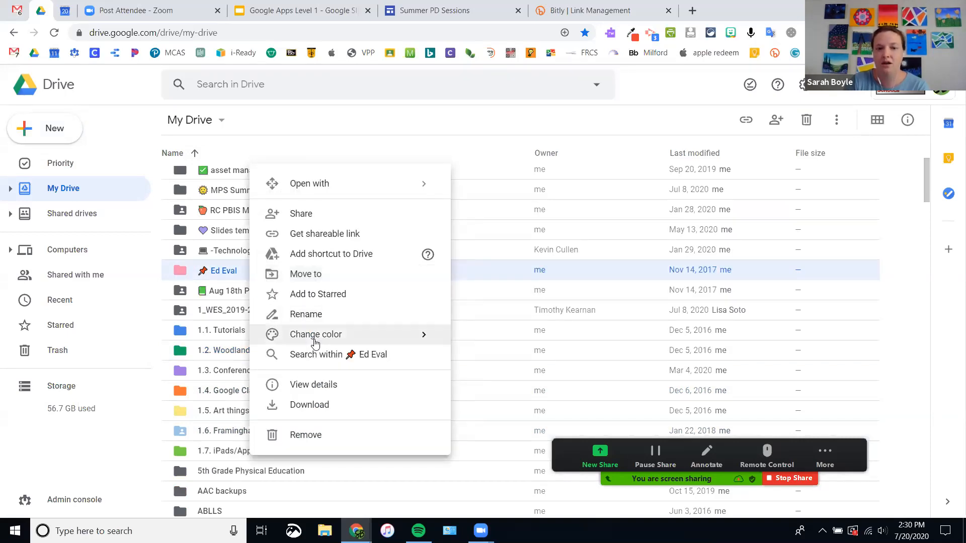
{"action": "mouse_move", "coordinate": [319, 336]}
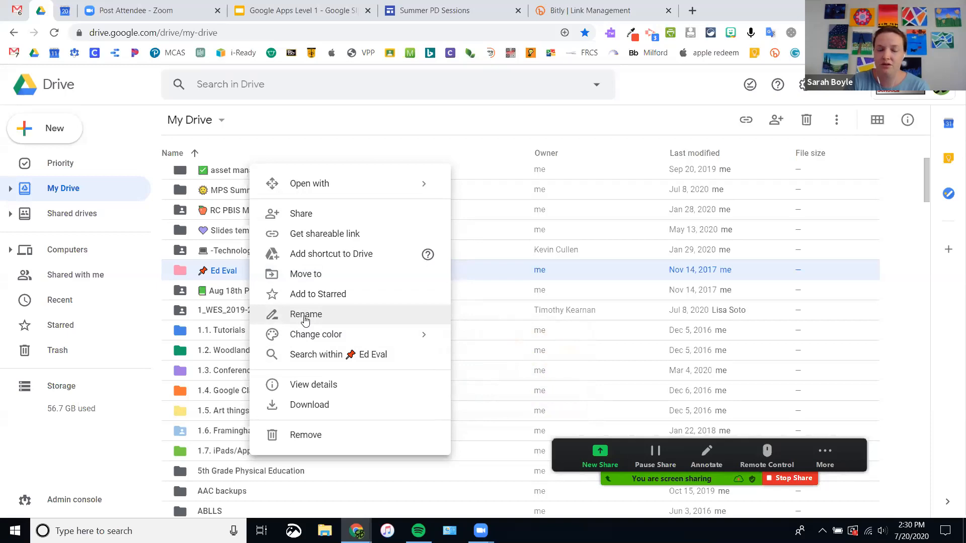
{"action": "left_click", "coordinate": [305, 316]}
{"action": "left_click", "coordinate": [393, 291]}
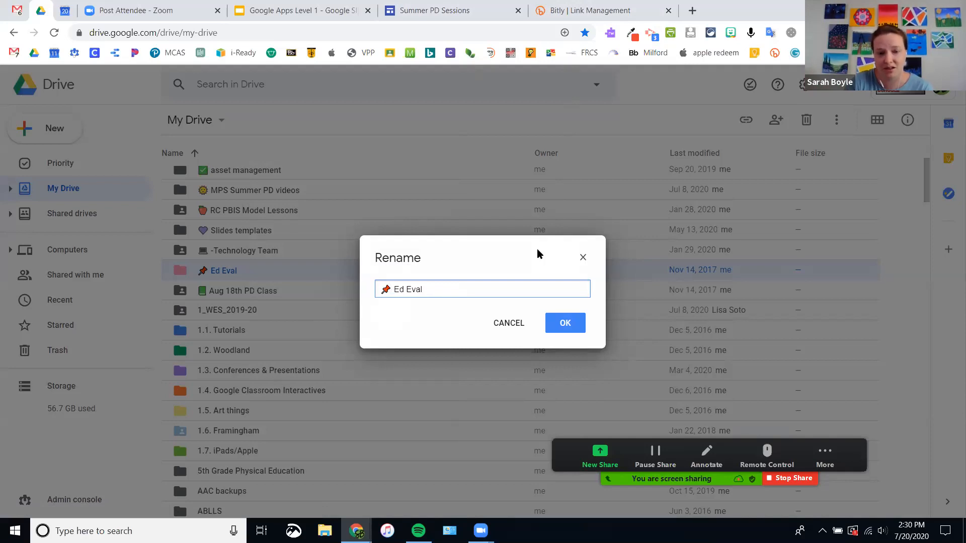
{"action": "left_click", "coordinate": [560, 324]}
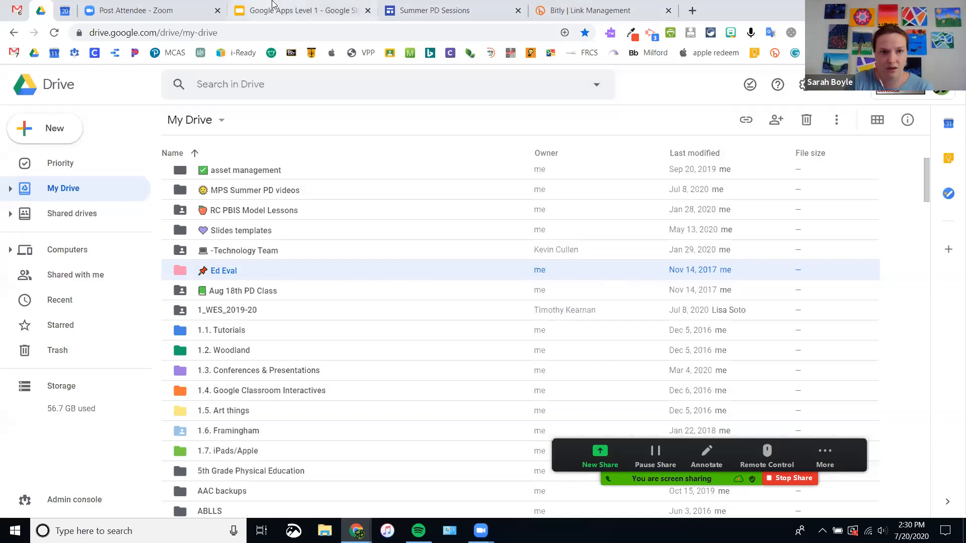
{"action": "left_click", "coordinate": [284, 20]}
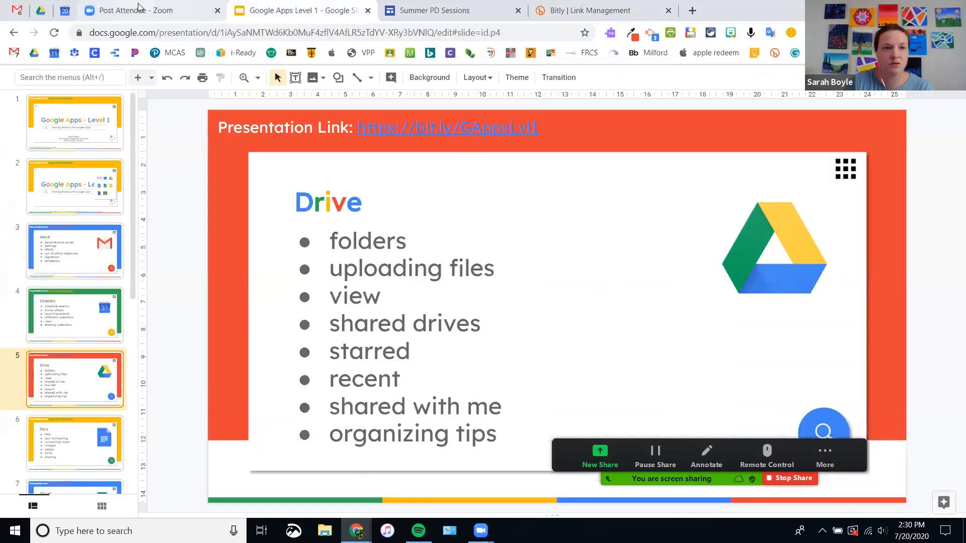
{"action": "left_click", "coordinate": [41, 10]}
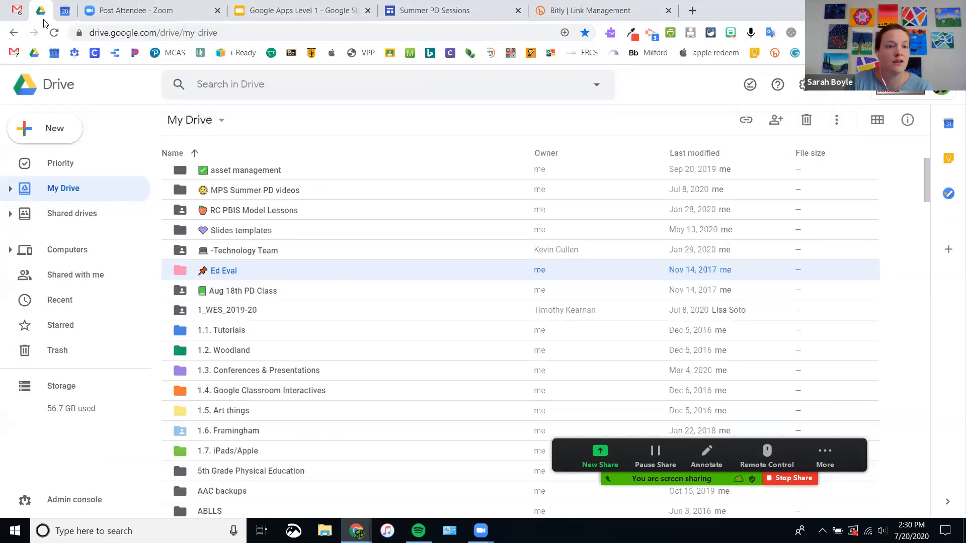
{"action": "left_click", "coordinate": [58, 304]}
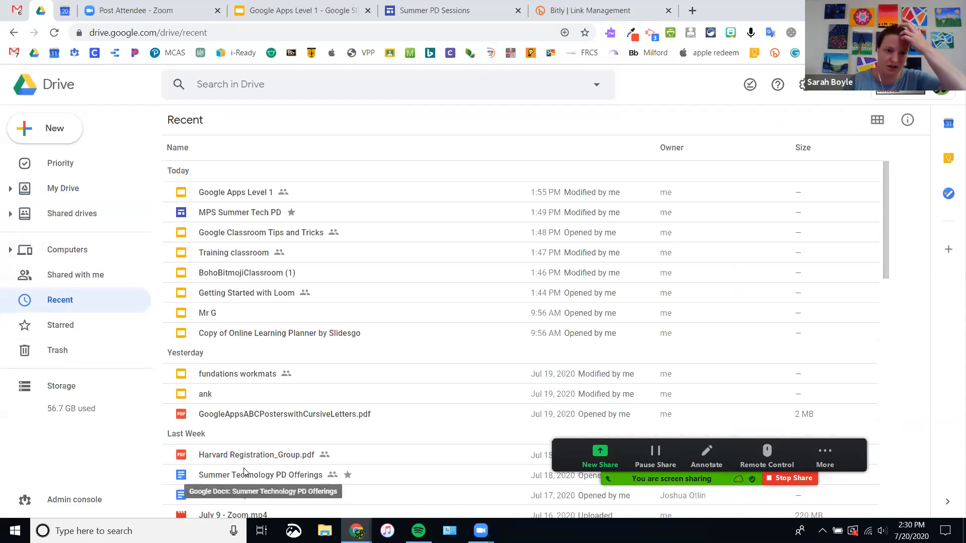
{"action": "left_click", "coordinate": [73, 329]}
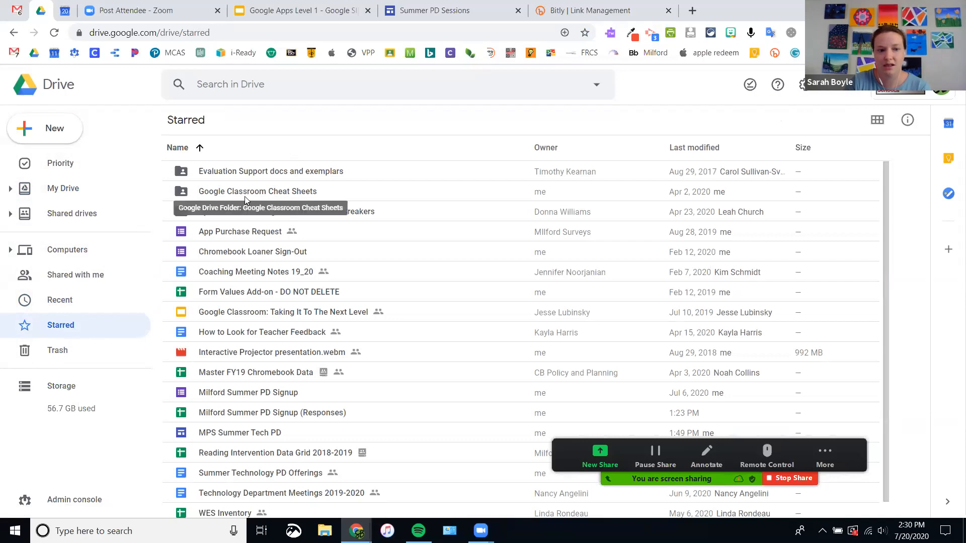
{"action": "left_click", "coordinate": [61, 190]}
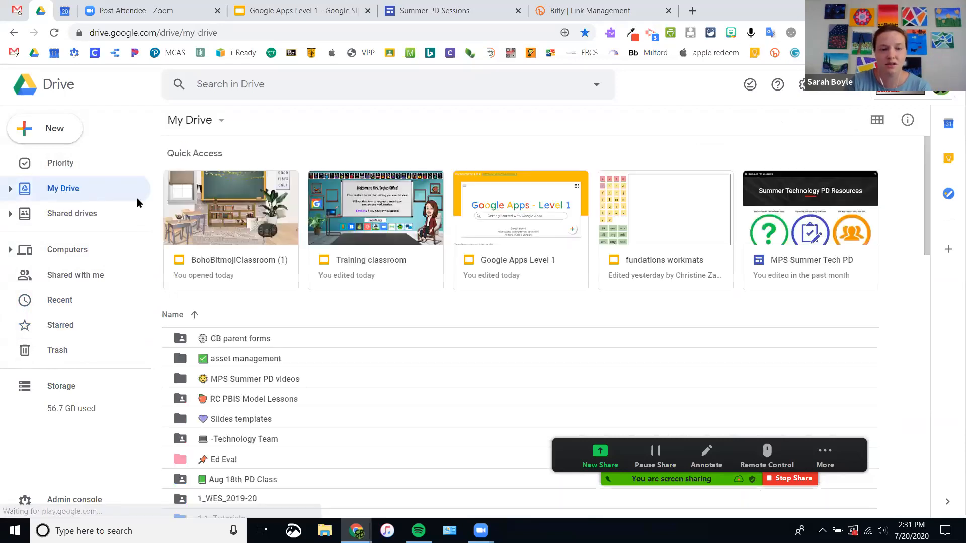
{"action": "left_click", "coordinate": [245, 340]}
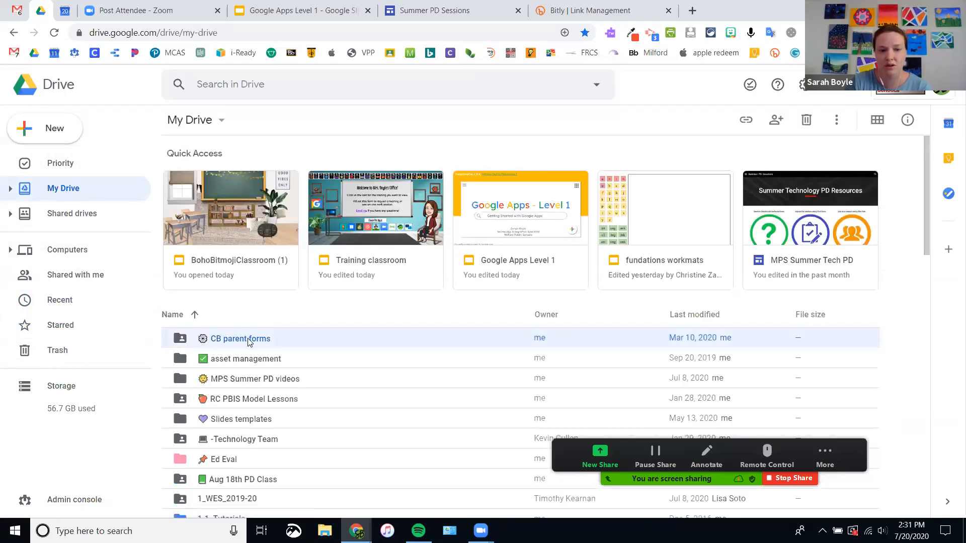
{"action": "left_click", "coordinate": [304, 12]}
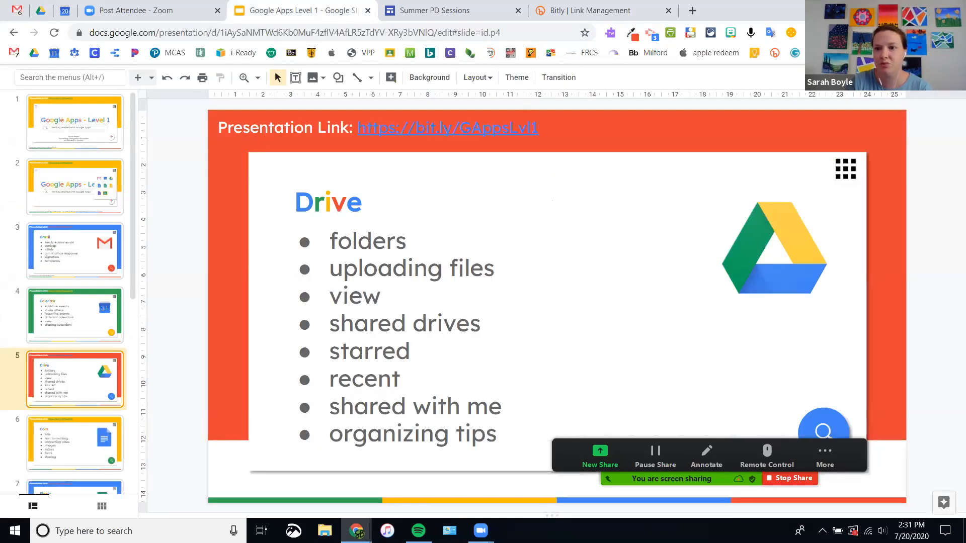
{"action": "left_click", "coordinate": [953, 77]}
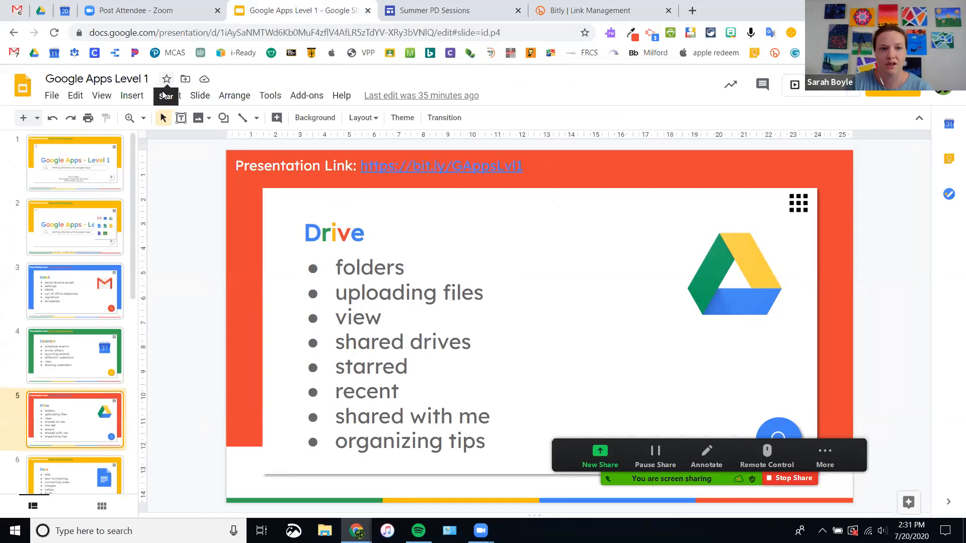
{"action": "left_click", "coordinate": [40, 11]}
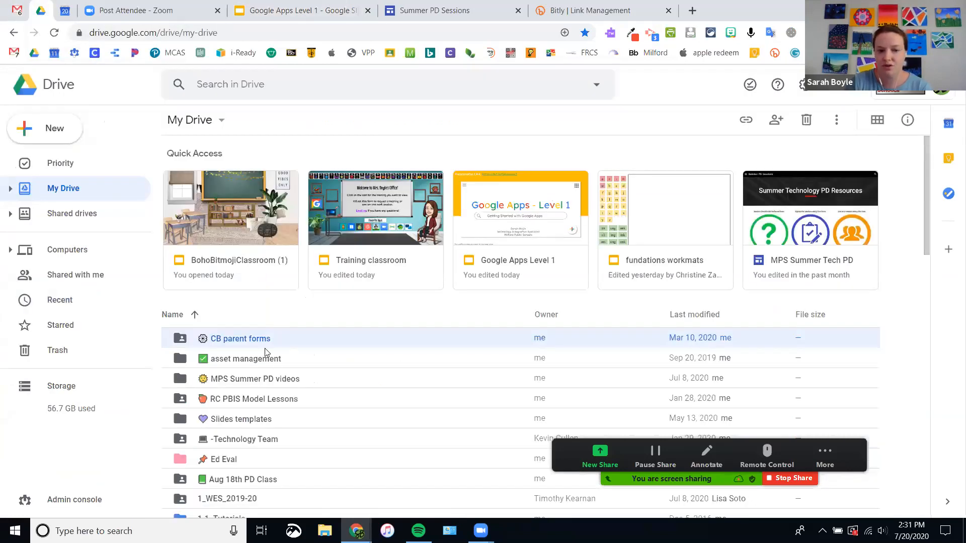
Step: Look at the Badging folder's actions, dismiss them, then open the Shared with me page
{"action": "scroll", "coordinate": [266, 398], "scroll_direction": "down", "scroll_amount": 6}
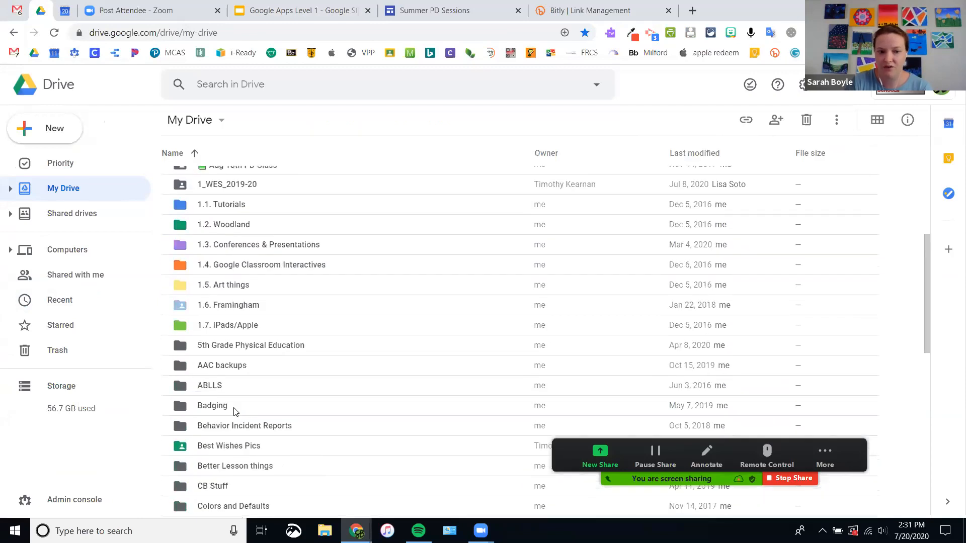
{"action": "left_click", "coordinate": [236, 411]}
{"action": "right_click", "coordinate": [237, 411]}
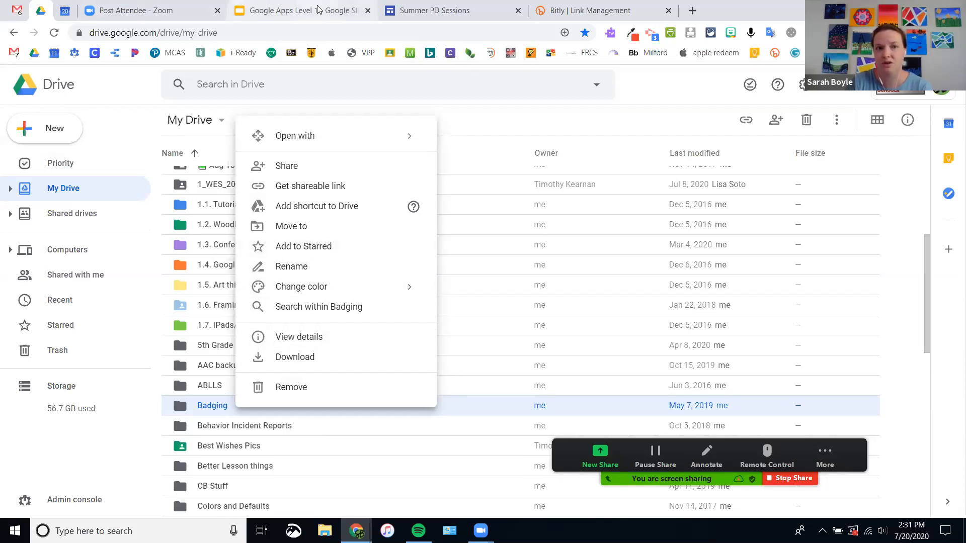
{"action": "left_click", "coordinate": [285, 10]}
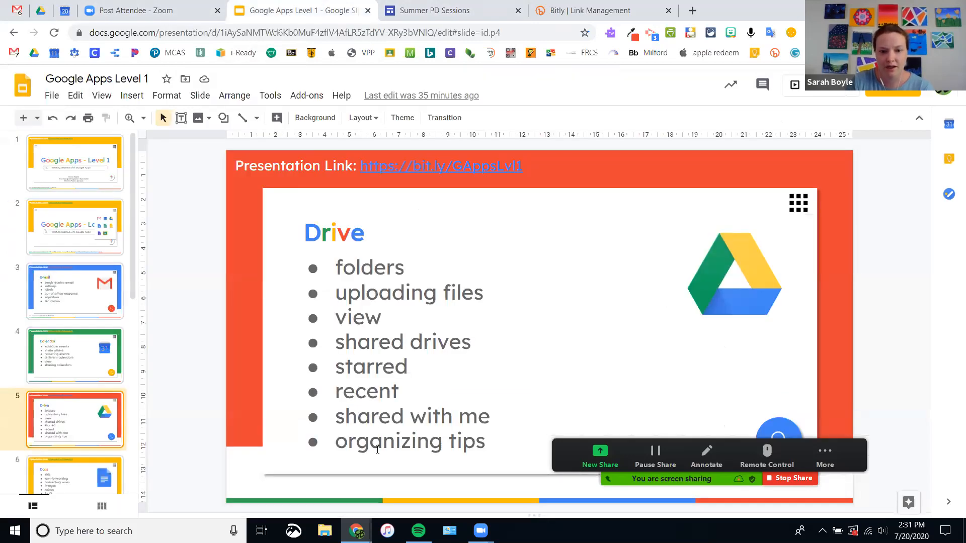
{"action": "left_click", "coordinate": [41, 10]}
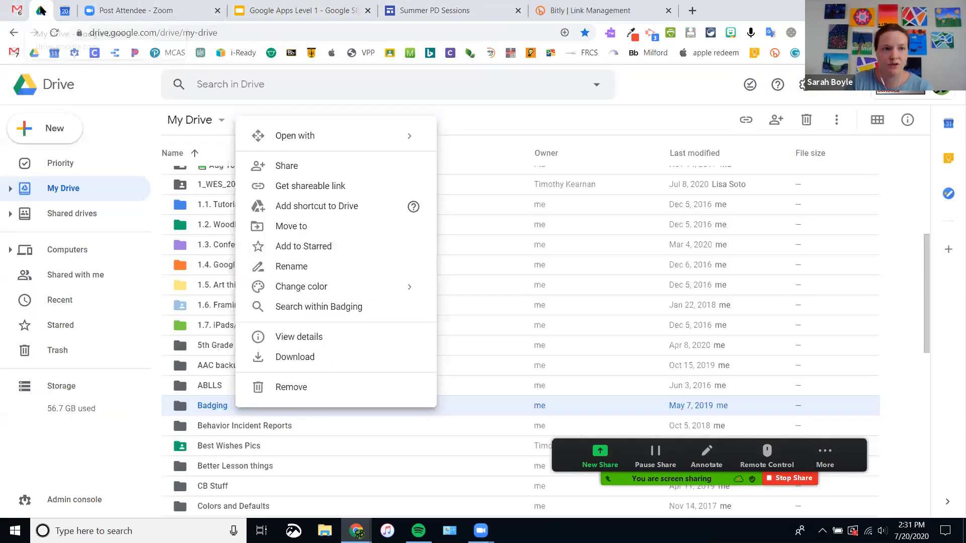
{"action": "key", "text": "Escape"}
{"action": "left_click", "coordinate": [71, 275]}
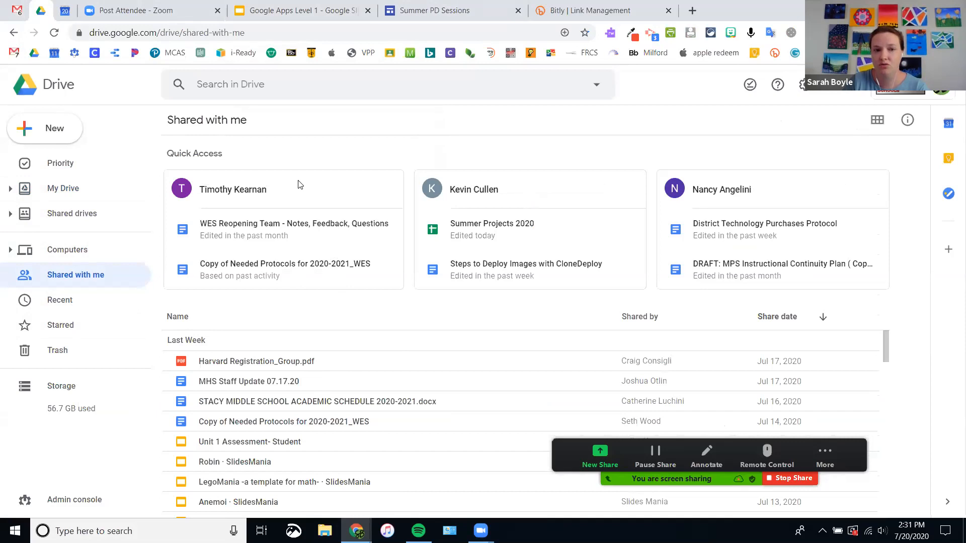
Step: Search Drive for all files owned by one colleague, then clear the search
{"action": "left_click", "coordinate": [235, 86]}
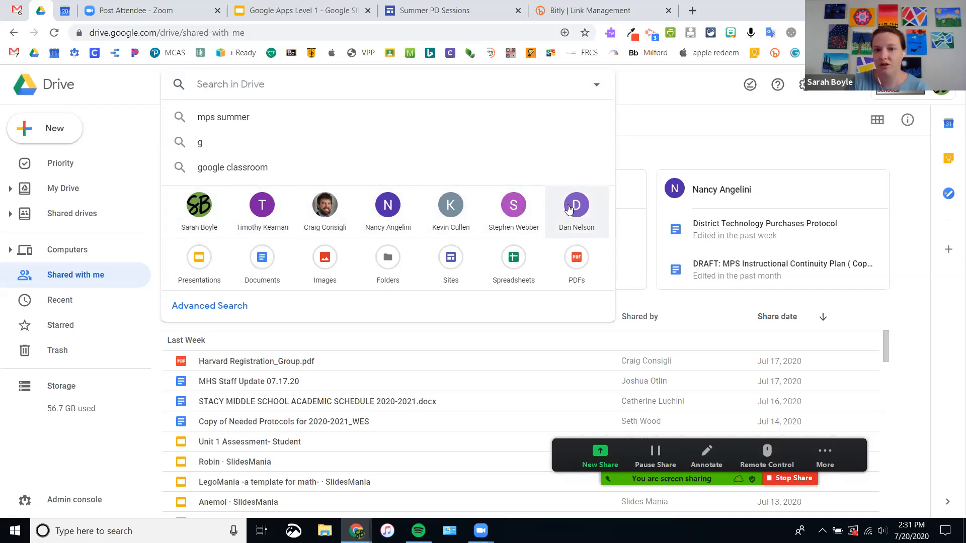
{"action": "left_click", "coordinate": [581, 213]}
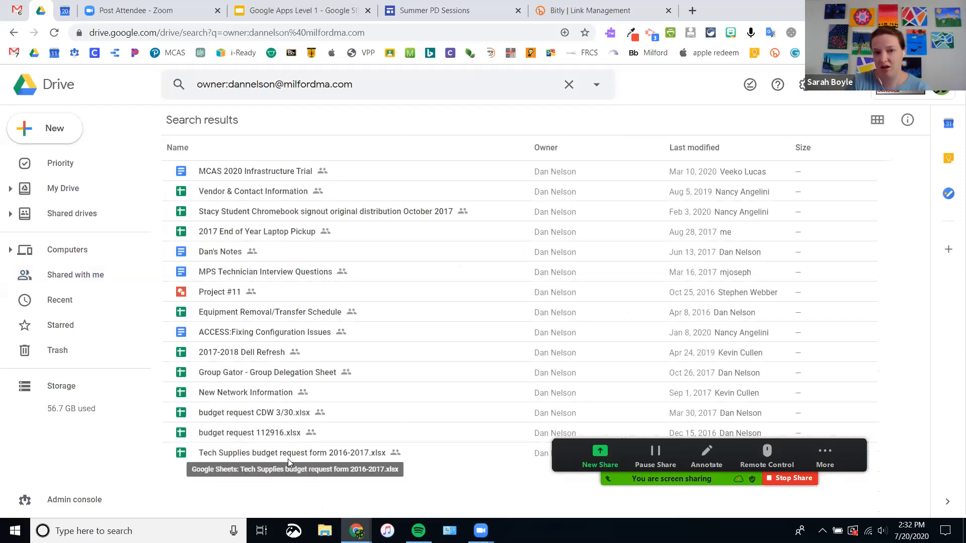
{"action": "left_click", "coordinate": [568, 84]}
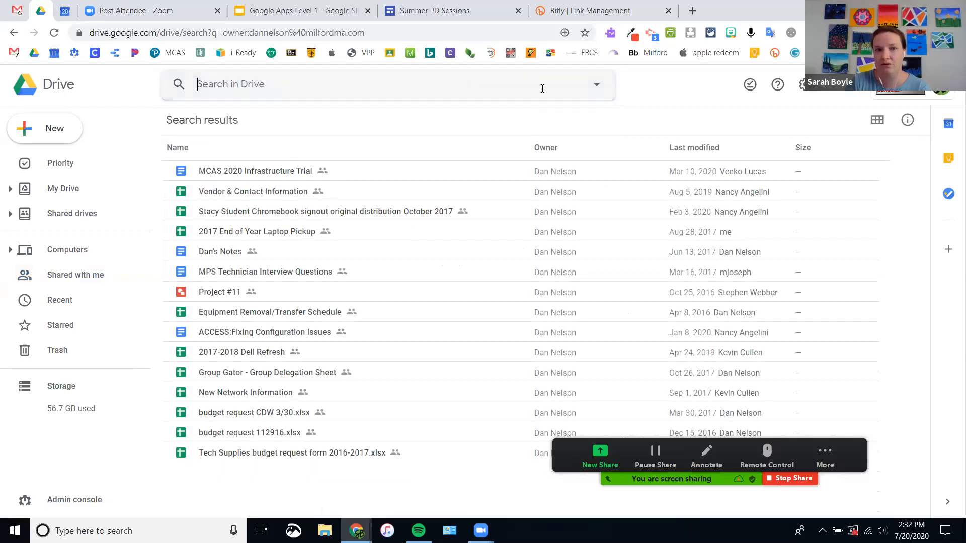
Step: Reopen and dismiss the search suggestions, then stop sharing the screen
{"action": "left_click", "coordinate": [542, 89]}
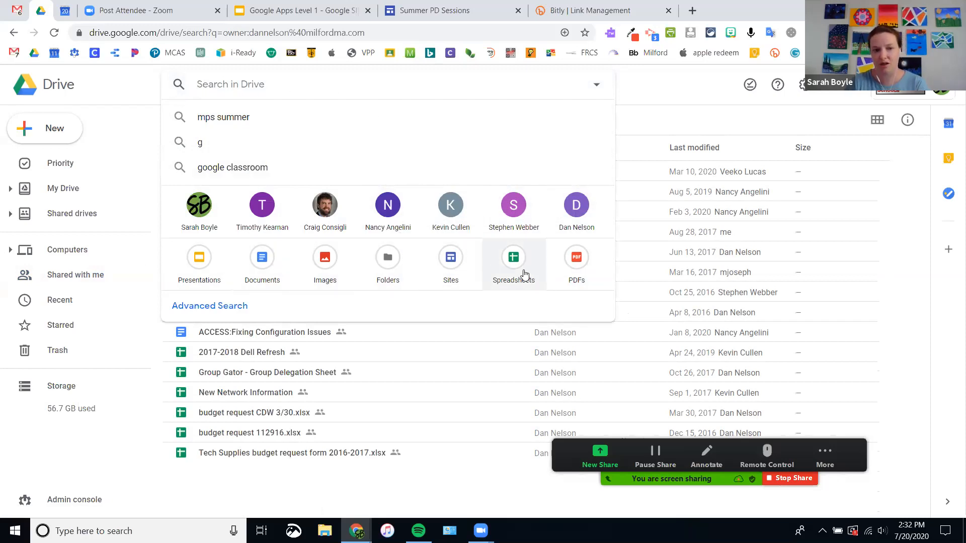
{"action": "left_click", "coordinate": [656, 87]}
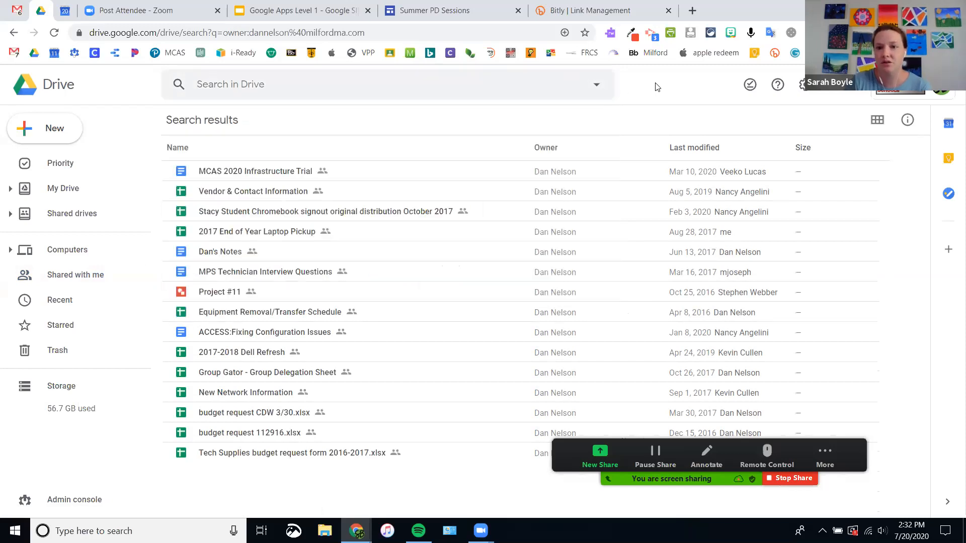
{"action": "left_click", "coordinate": [802, 477]}
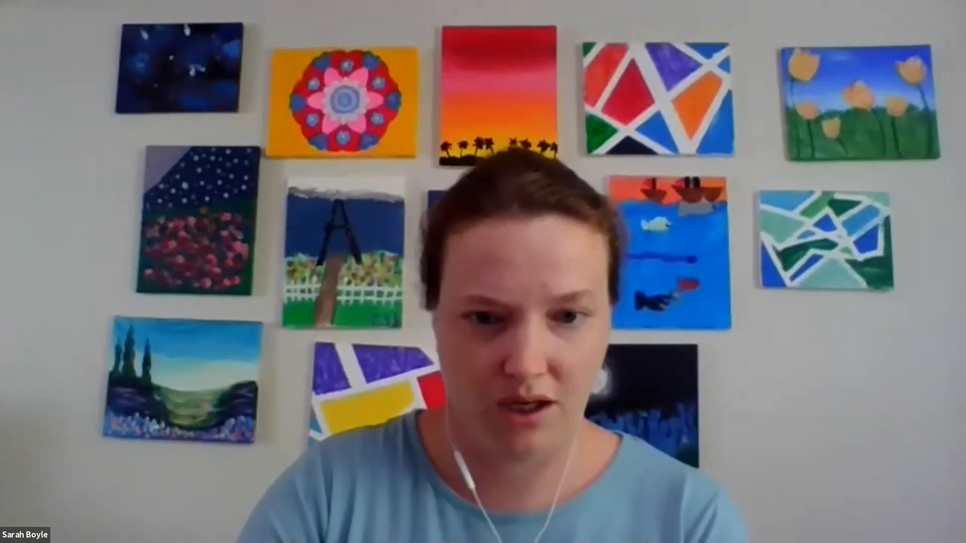
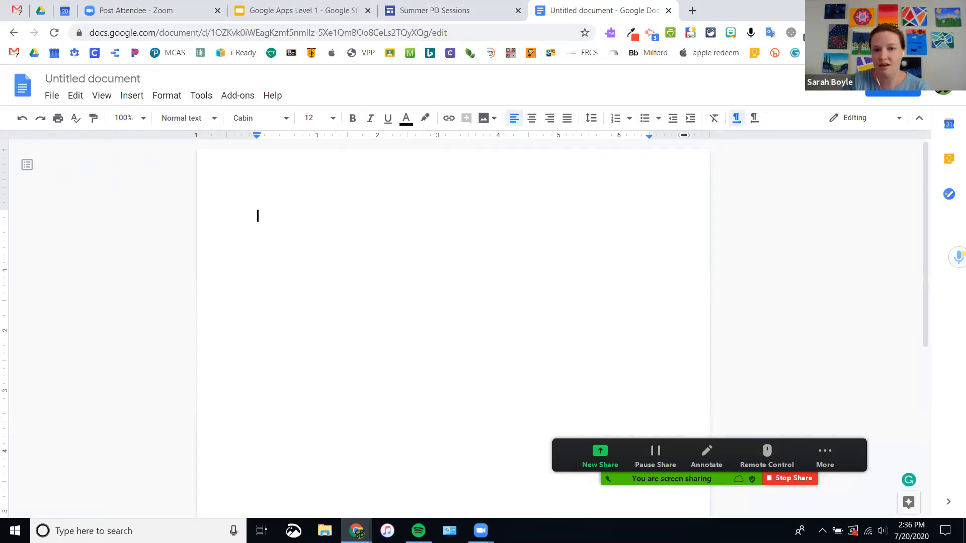
{"action": "left_click", "coordinate": [139, 100]}
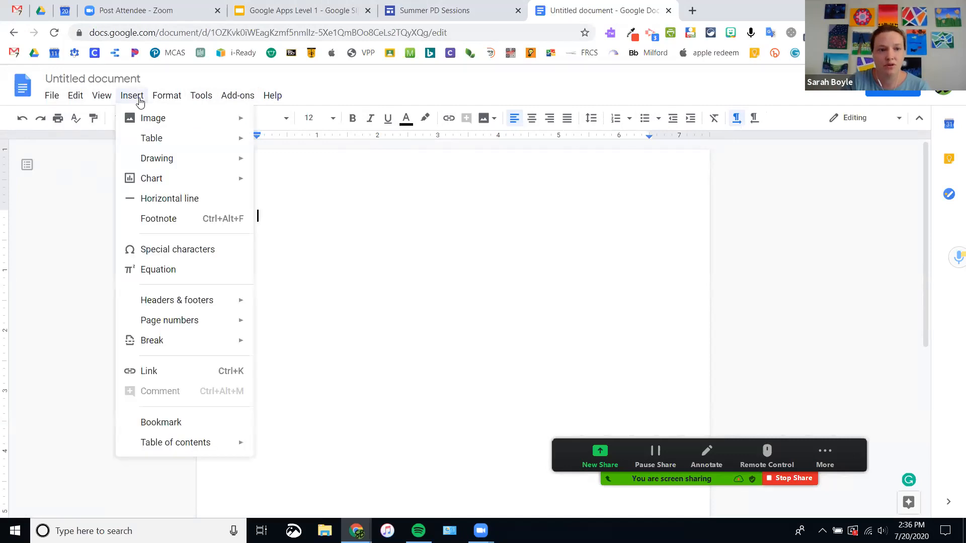
{"action": "mouse_move", "coordinate": [156, 144]}
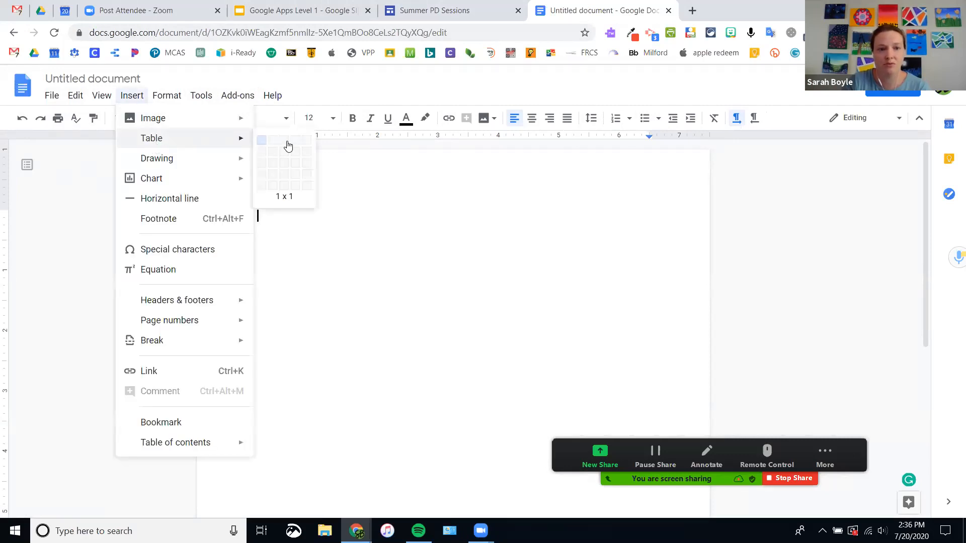
{"action": "left_click", "coordinate": [295, 185]}
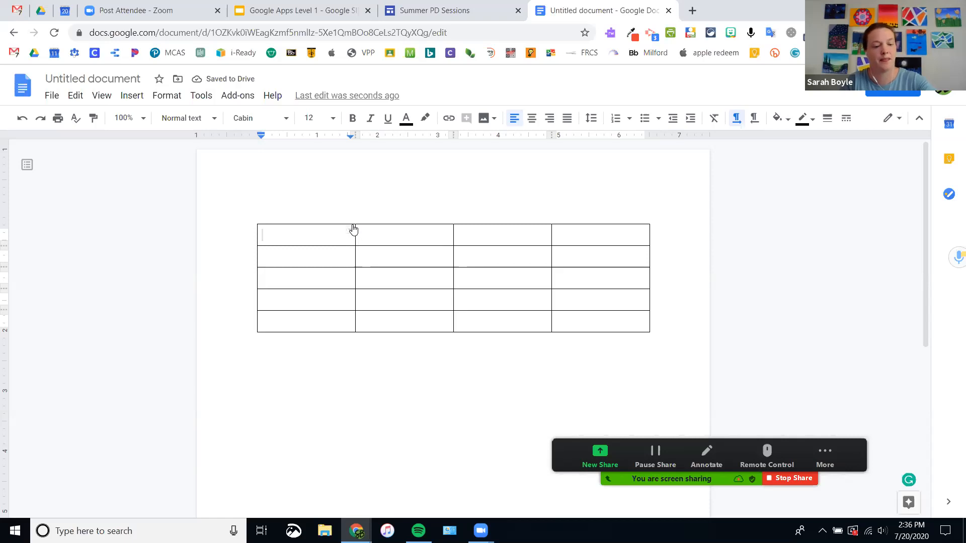
{"action": "key", "text": "ctrl+z"}
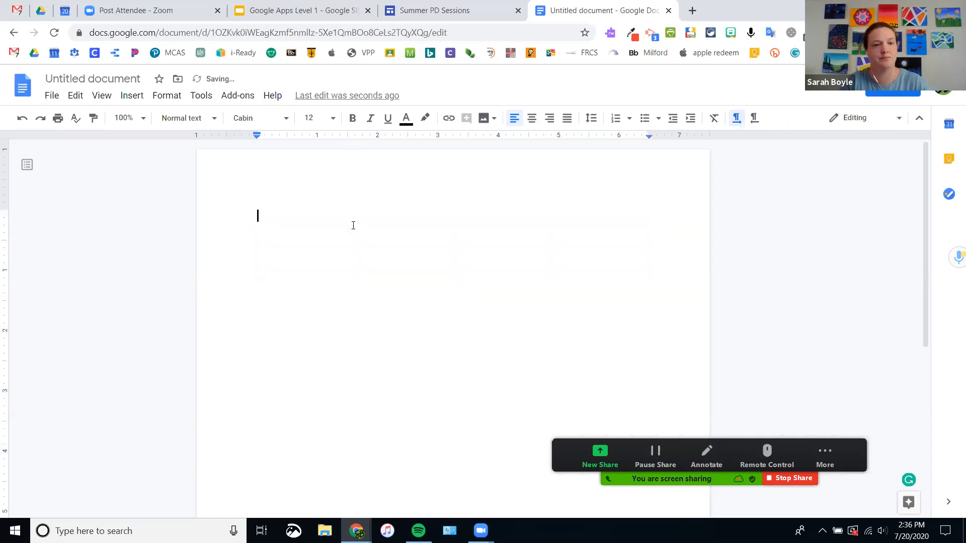
Step: Add Roboto to the font list through More fonts, after browsing the Show, Sort and Scripts filters
{"action": "left_click", "coordinate": [259, 120]}
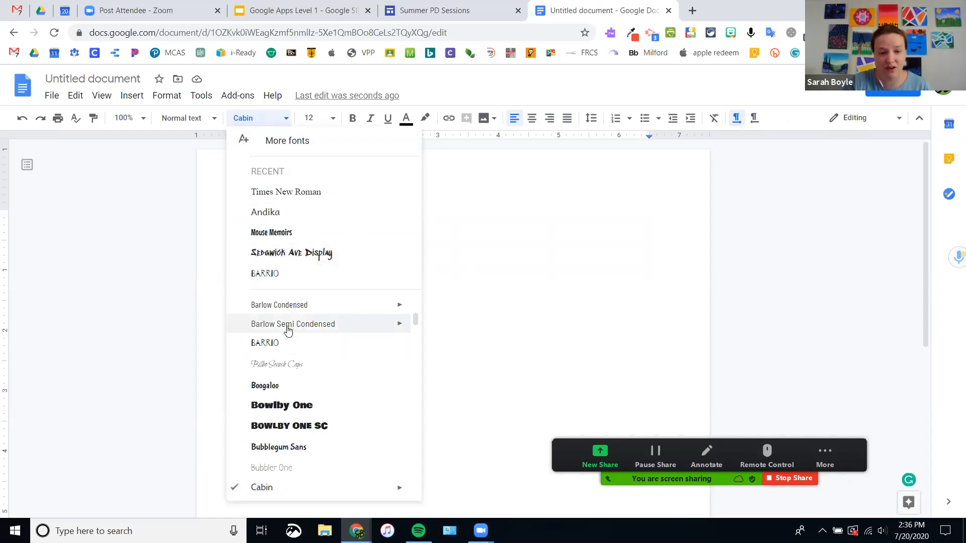
{"action": "scroll", "coordinate": [297, 347], "scroll_direction": "down", "scroll_amount": 3}
{"action": "scroll", "coordinate": [300, 357], "scroll_direction": "up", "scroll_amount": 7}
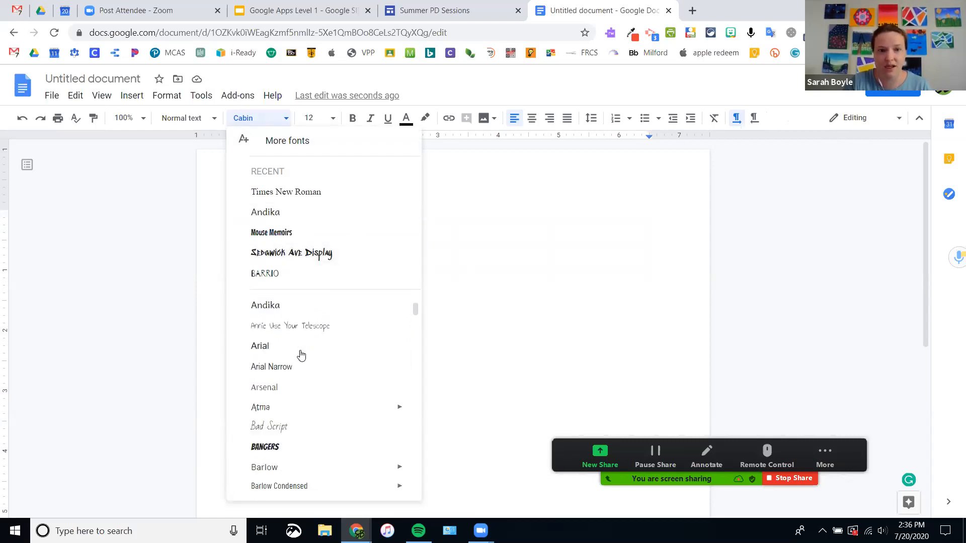
{"action": "scroll", "coordinate": [301, 355], "scroll_direction": "up", "scroll_amount": 1}
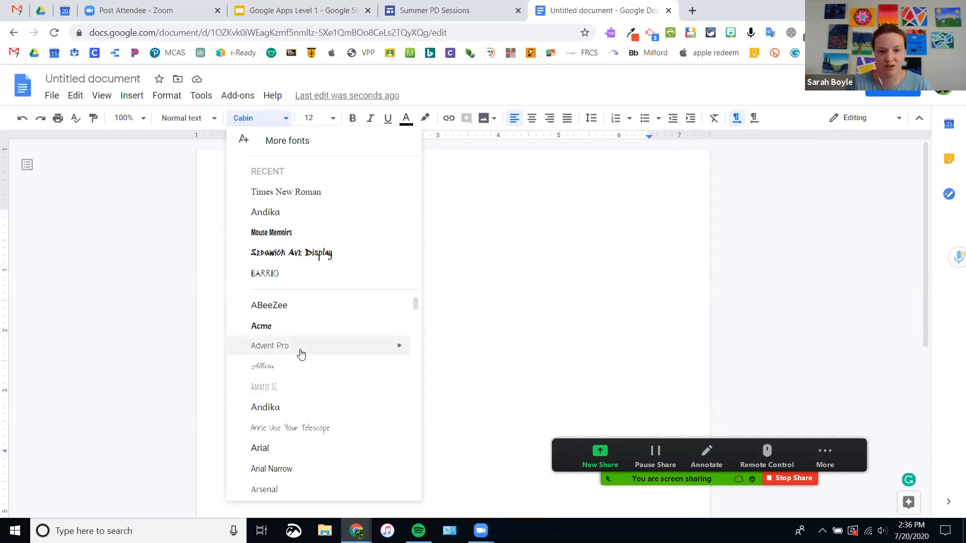
{"action": "left_click", "coordinate": [286, 145]}
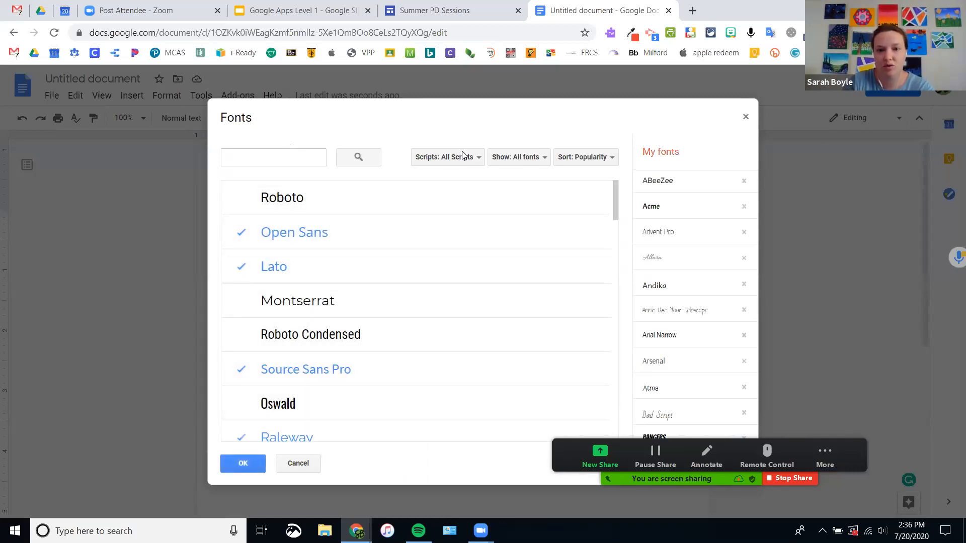
{"action": "left_click", "coordinate": [529, 163]}
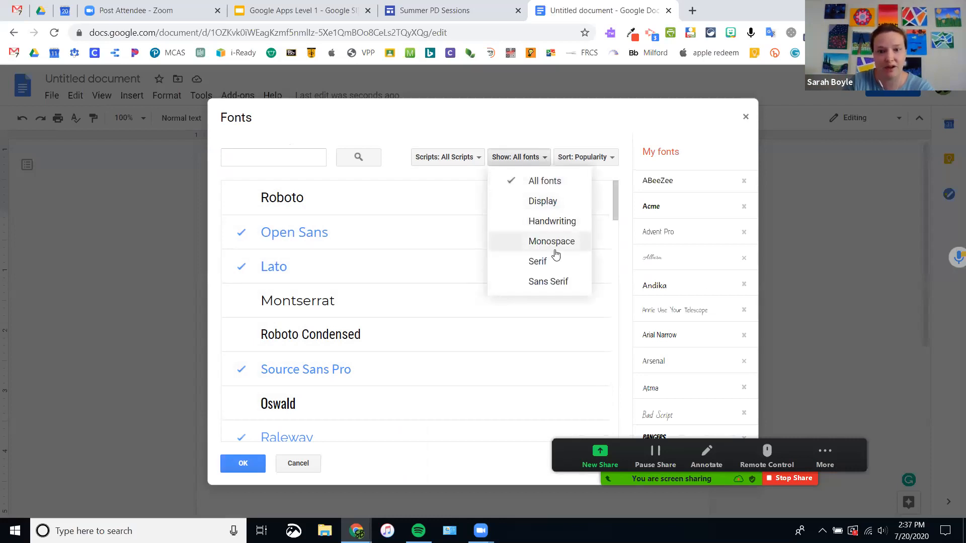
{"action": "left_click", "coordinate": [604, 159]}
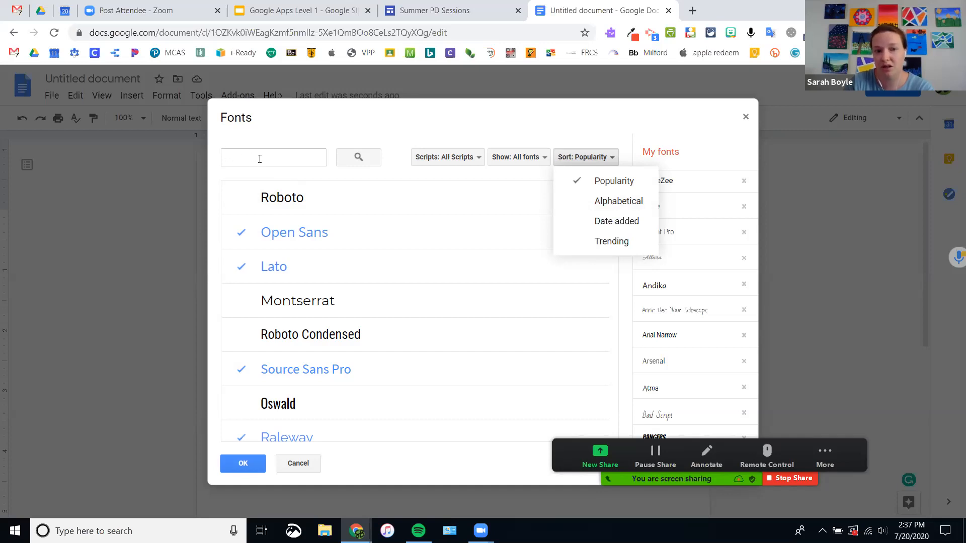
{"action": "left_click", "coordinate": [457, 158]}
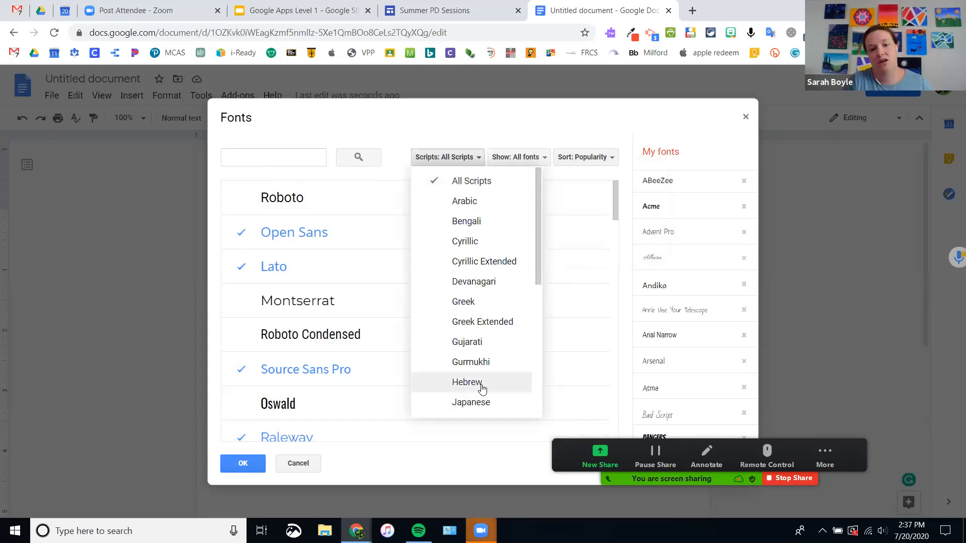
{"action": "left_click", "coordinate": [458, 161]}
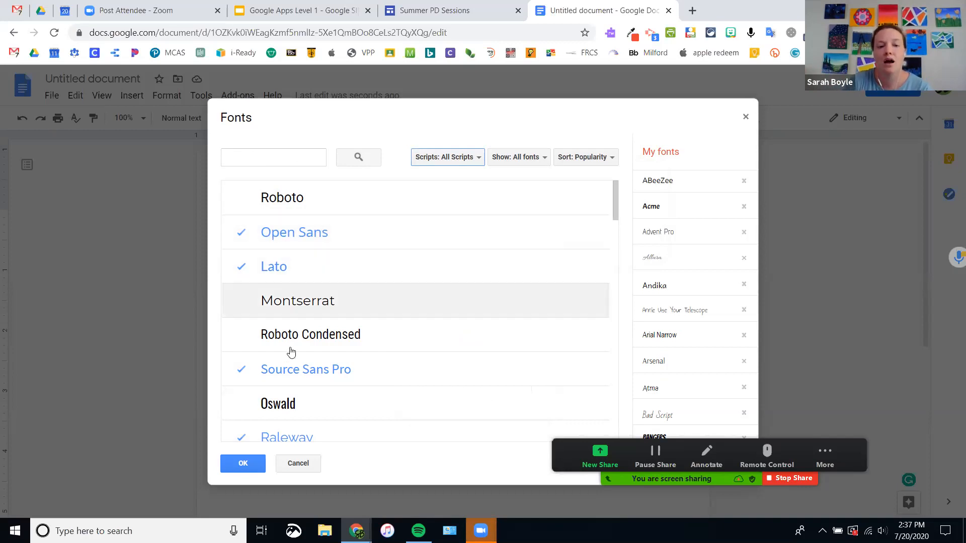
{"action": "left_click", "coordinate": [281, 203]}
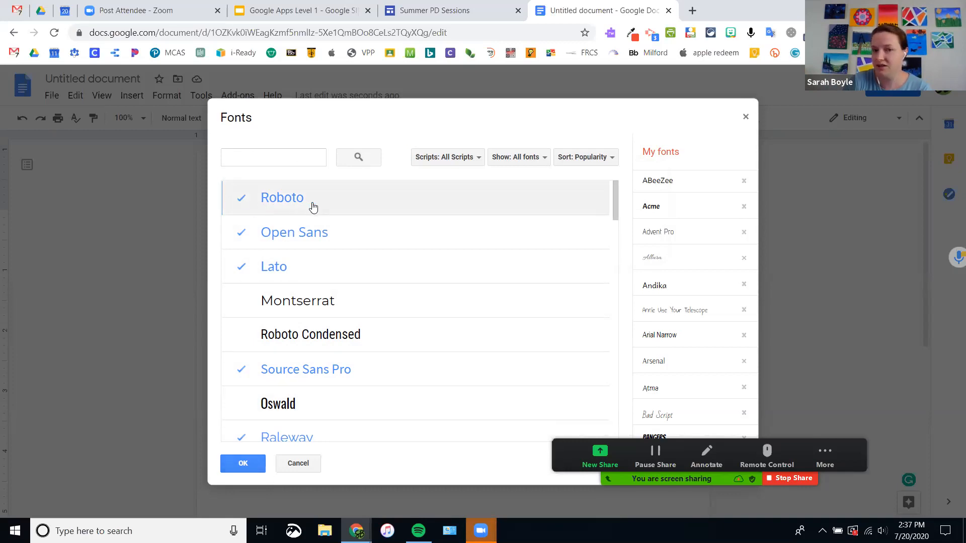
{"action": "left_click", "coordinate": [246, 467]}
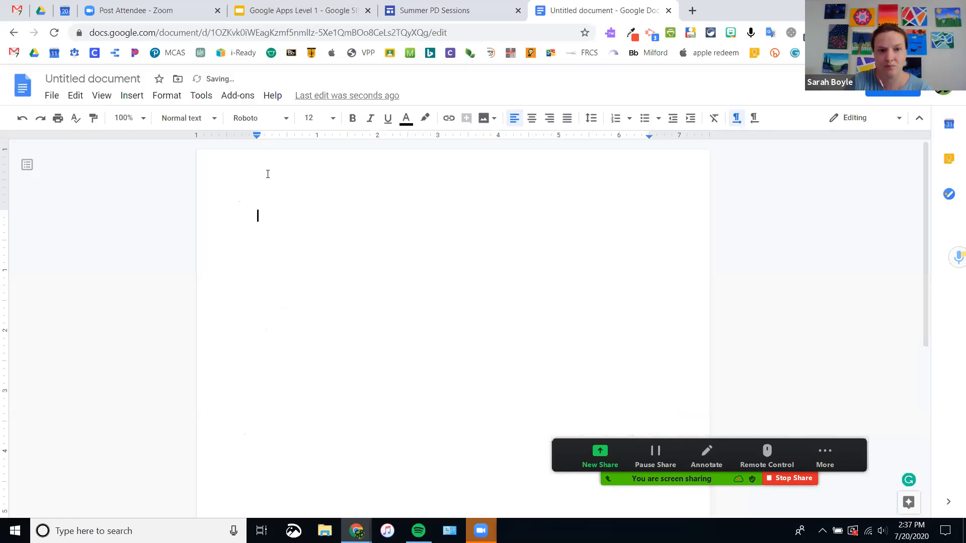
Step: Confirm Roboto now appears in the font list, then glance at the slides and return to the blank document
{"action": "left_click", "coordinate": [267, 121]}
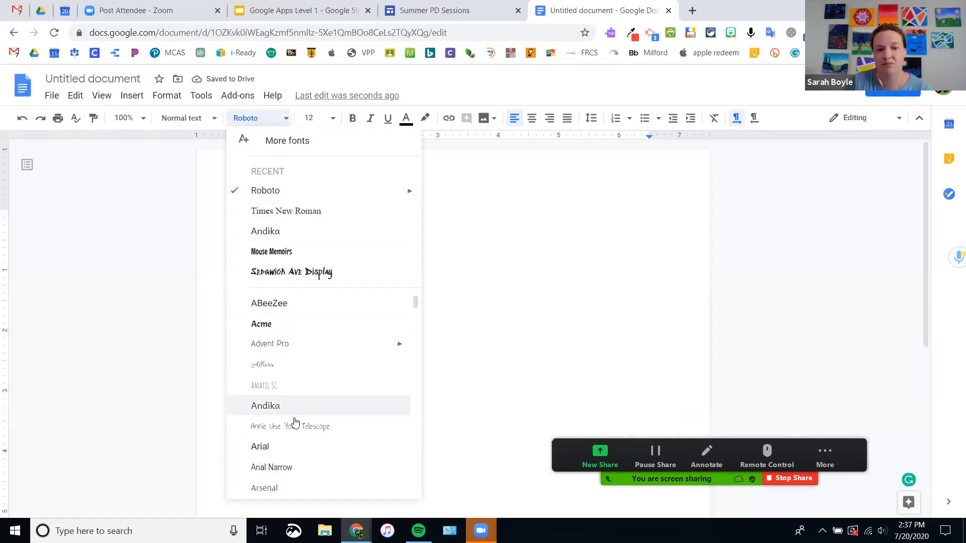
{"action": "scroll", "coordinate": [294, 392], "scroll_direction": "down", "scroll_amount": 10}
{"action": "scroll", "coordinate": [285, 377], "scroll_direction": "down", "scroll_amount": 20}
{"action": "scroll", "coordinate": [284, 376], "scroll_direction": "down", "scroll_amount": 20}
{"action": "scroll", "coordinate": [284, 376], "scroll_direction": "down", "scroll_amount": 15}
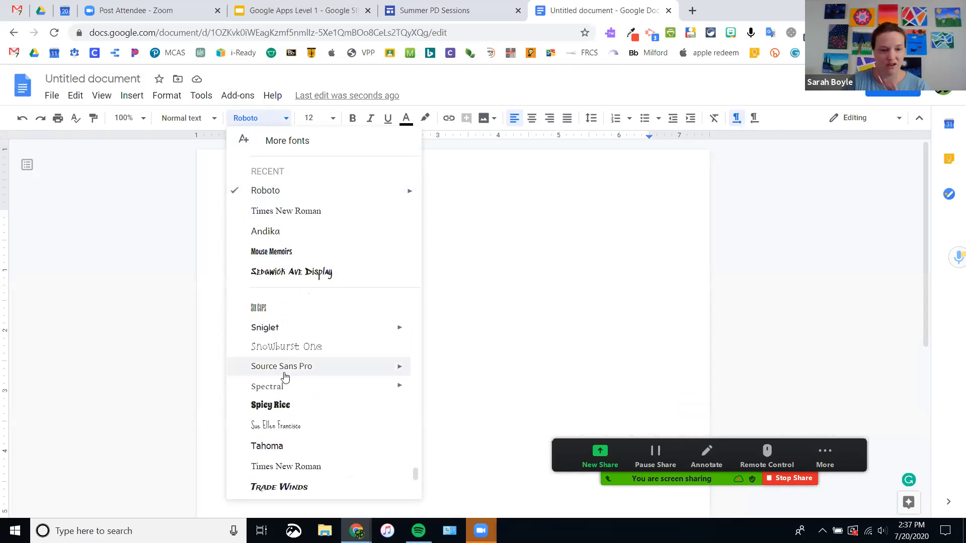
{"action": "left_click", "coordinate": [498, 277]}
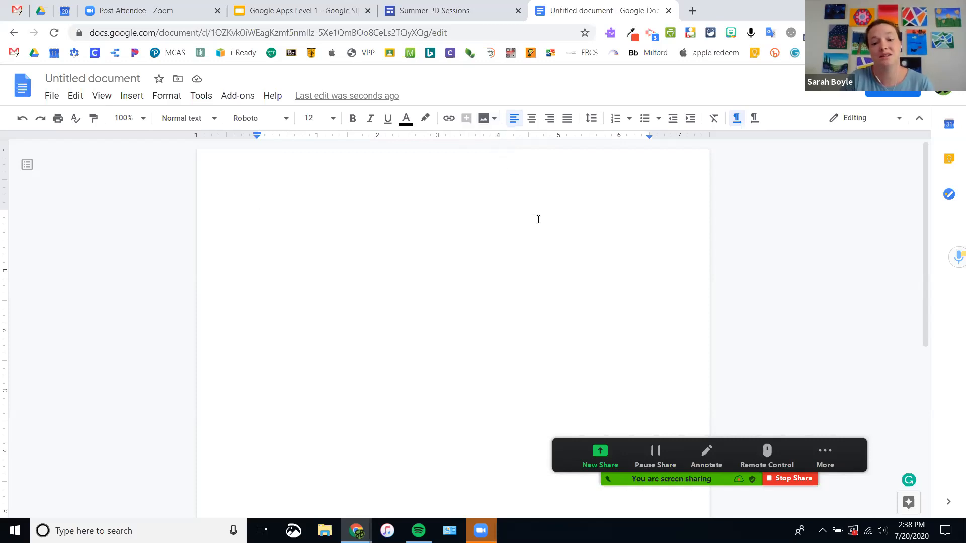
{"action": "left_click", "coordinate": [279, 12]}
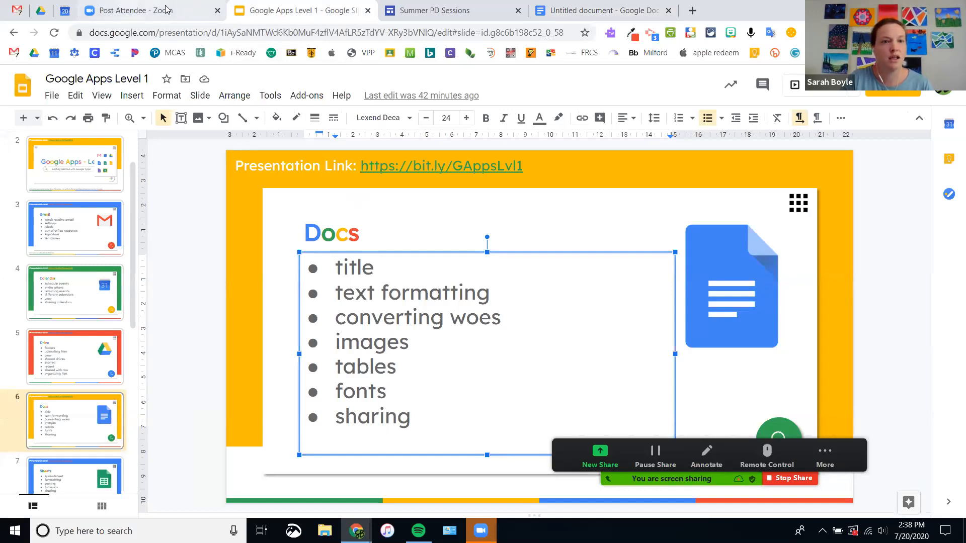
{"action": "left_click", "coordinate": [603, 10]}
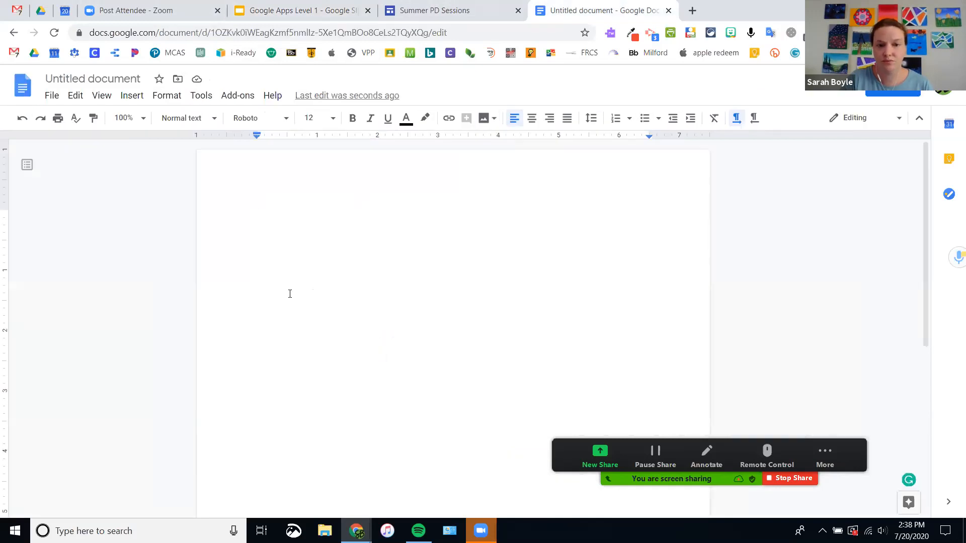
Step: Type 'Title of your document' on the page and rename the file 'Title of your document'
{"action": "type", "text": "Title "}
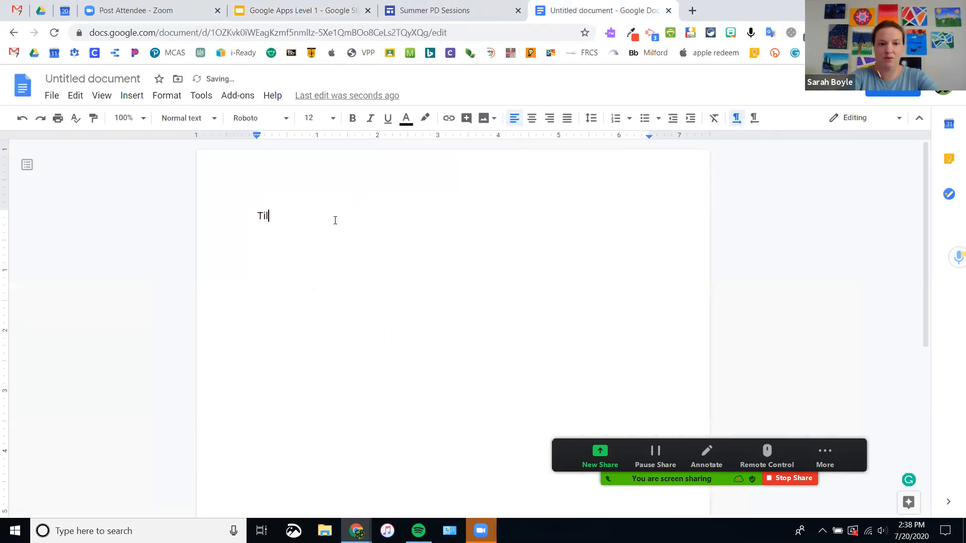
{"action": "type", "text": "of your document"}
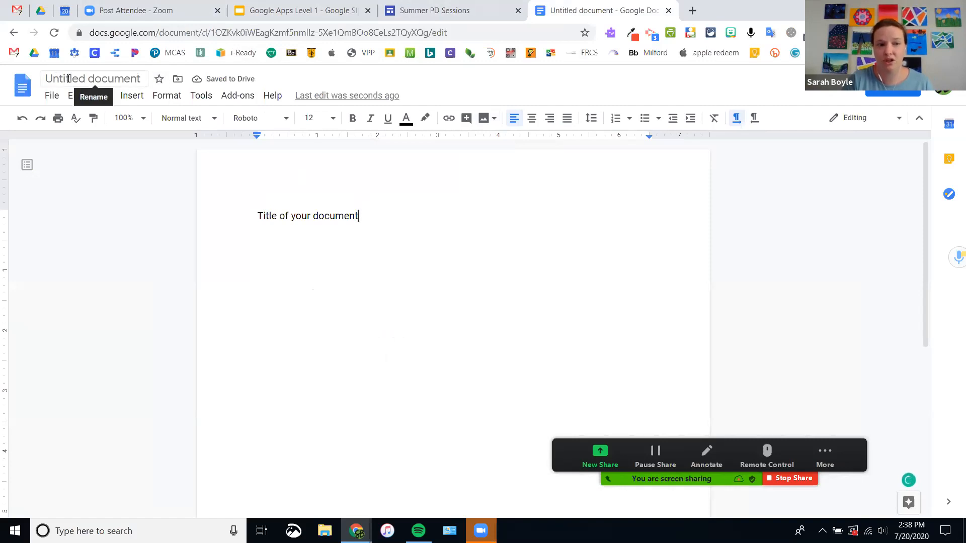
{"action": "left_click", "coordinate": [68, 79]}
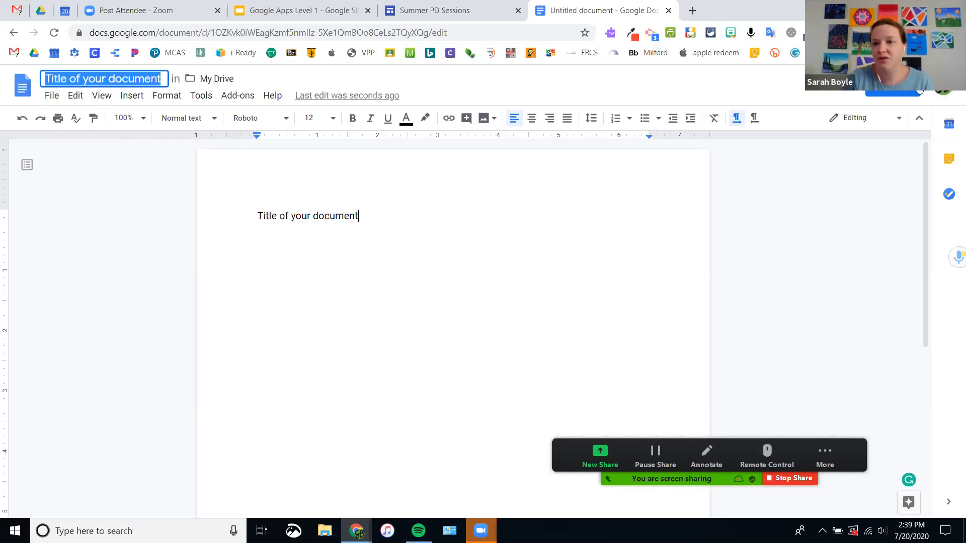
{"action": "left_click", "coordinate": [892, 93]}
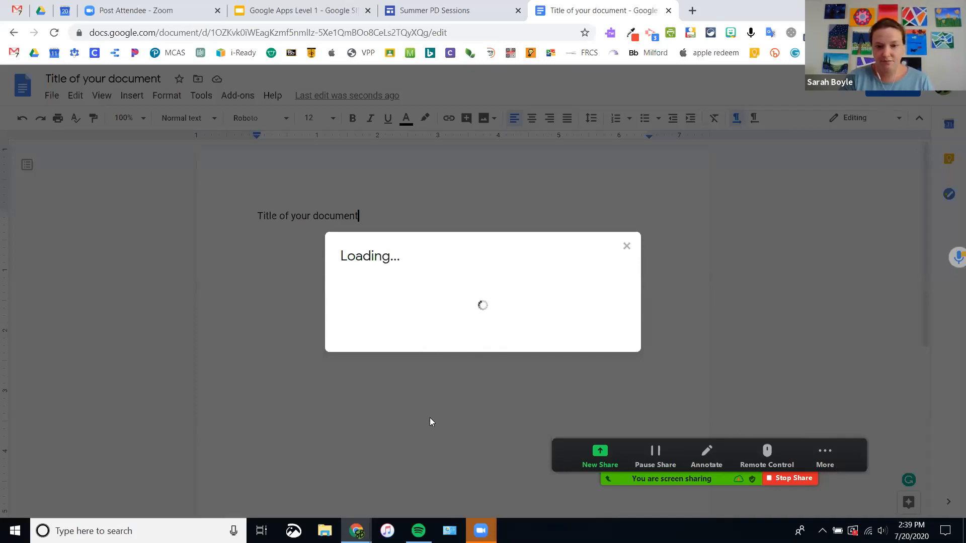
Step: Reopen the stalled sharing settings and start changing the document's link access
{"action": "left_click", "coordinate": [627, 247]}
{"action": "left_click", "coordinate": [865, 92]}
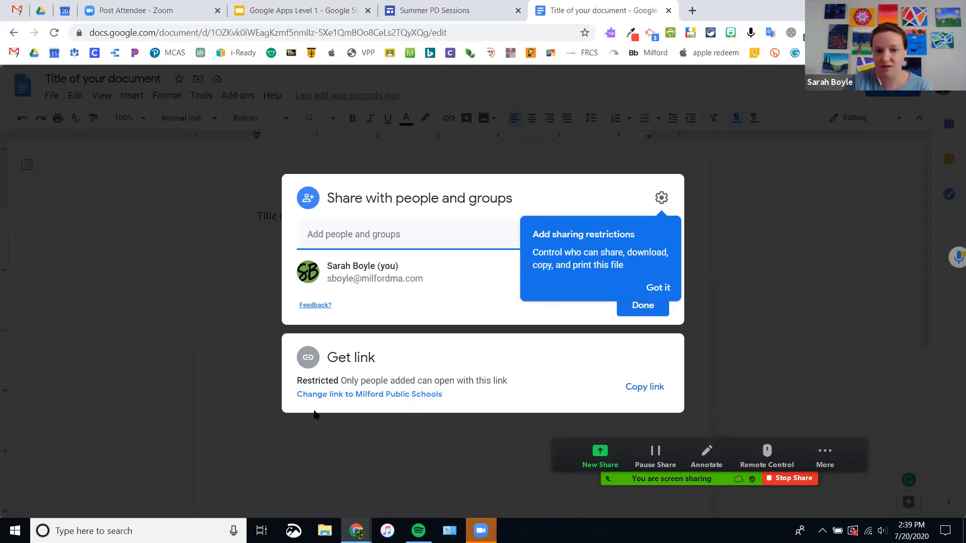
{"action": "triple_click", "coordinate": [376, 394]}
{"action": "left_click", "coordinate": [376, 395]}
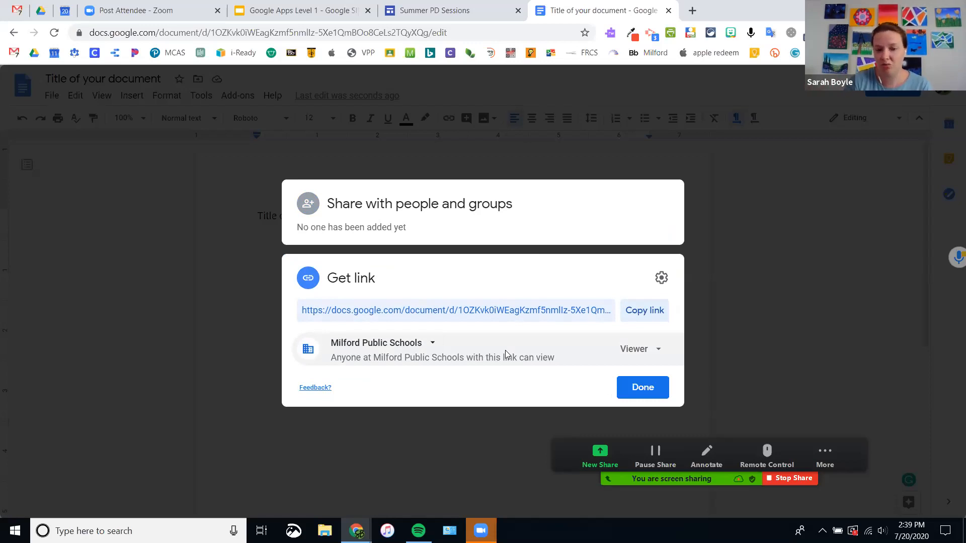
Step: Set the link to 'Anyone with the link' with the Viewer role
{"action": "left_click", "coordinate": [410, 346]}
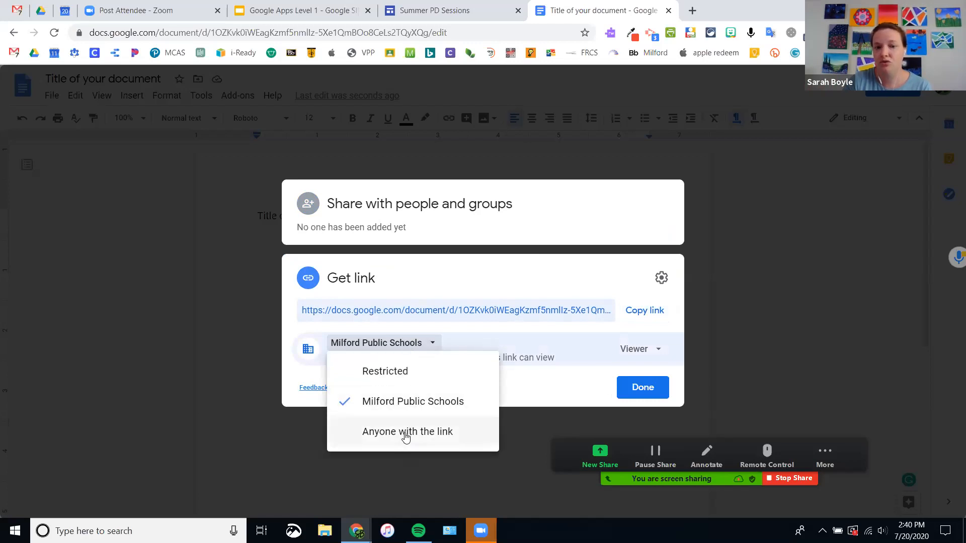
{"action": "left_click", "coordinate": [447, 433]}
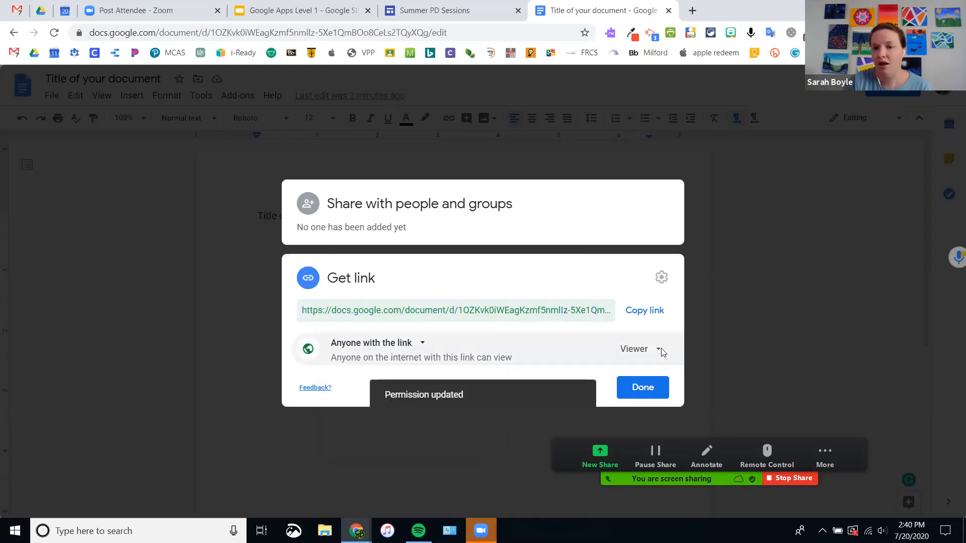
{"action": "left_click", "coordinate": [632, 352]}
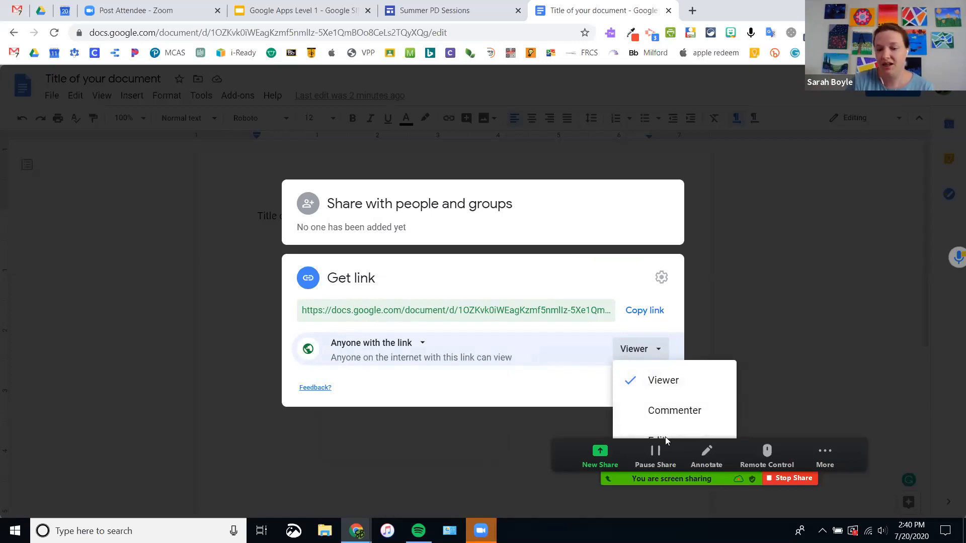
{"action": "left_click", "coordinate": [646, 382]}
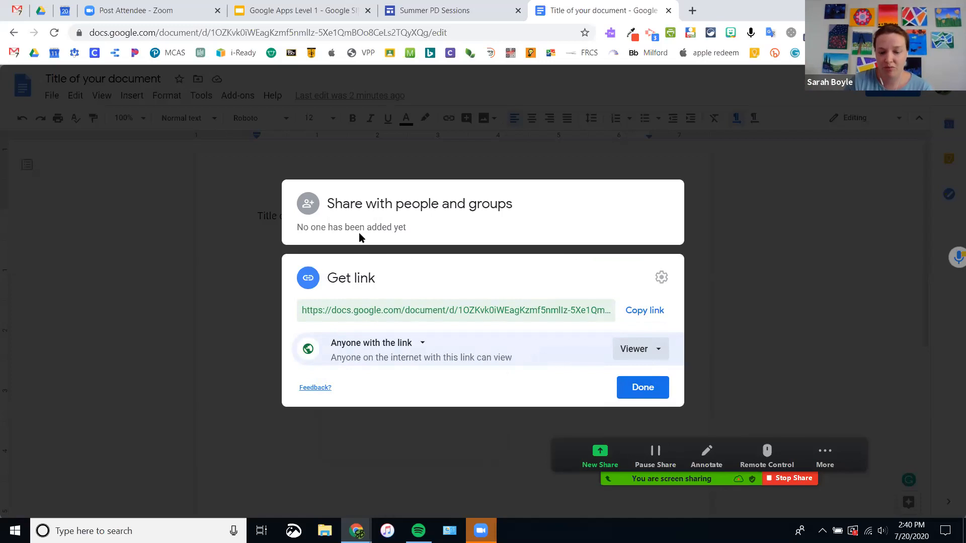
Step: Add two colleagues as share recipients by typing their addresses and picking them from the suggestions
{"action": "left_click", "coordinate": [363, 218]}
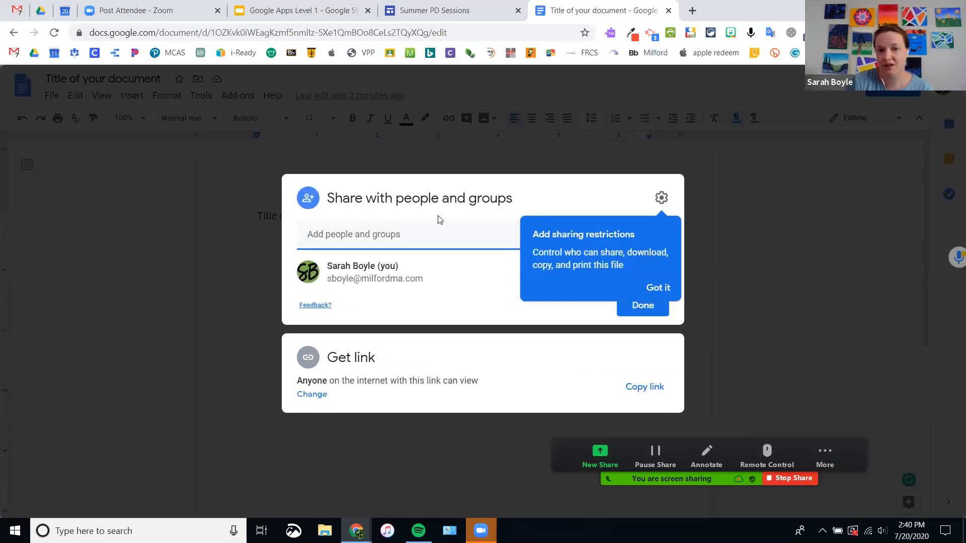
{"action": "left_click", "coordinate": [359, 239]}
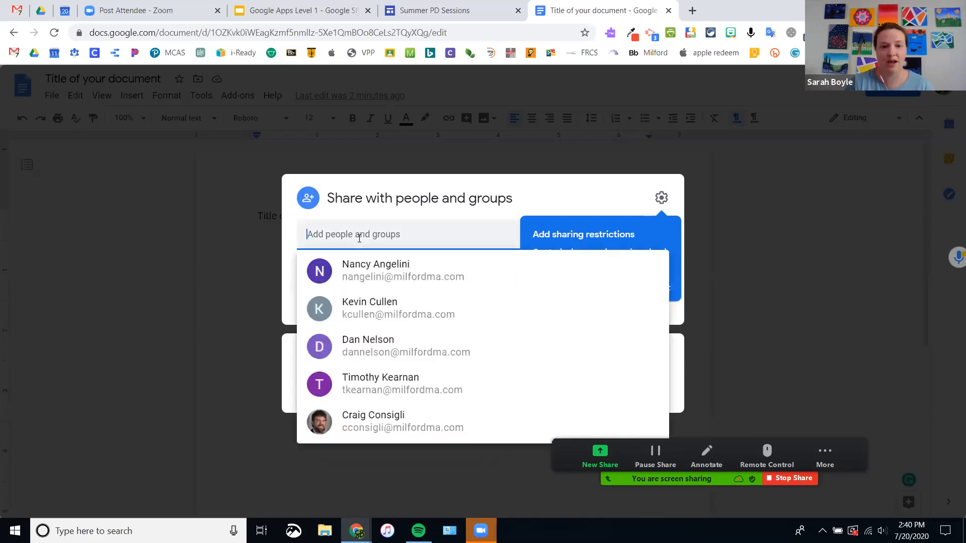
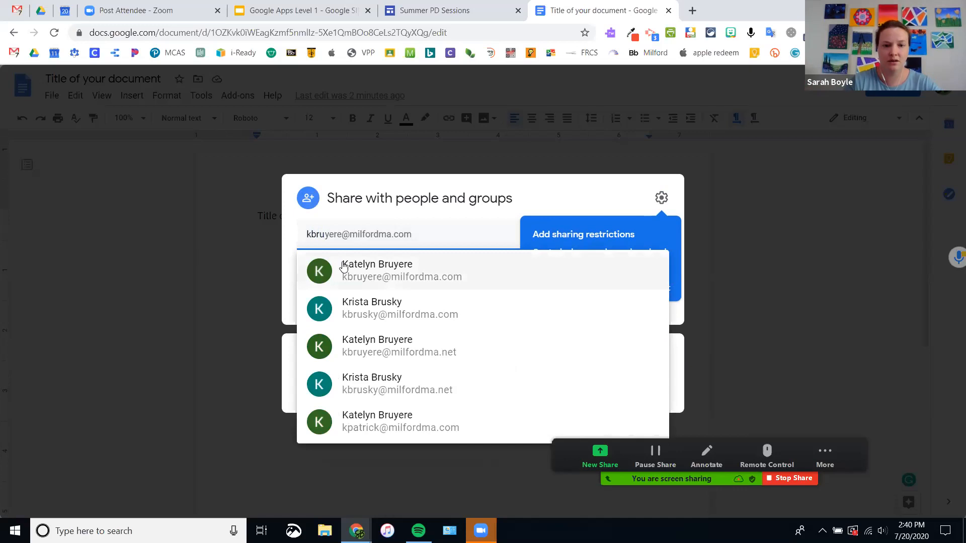
{"action": "left_click", "coordinate": [371, 273]}
{"action": "type", "text": "pmo"}
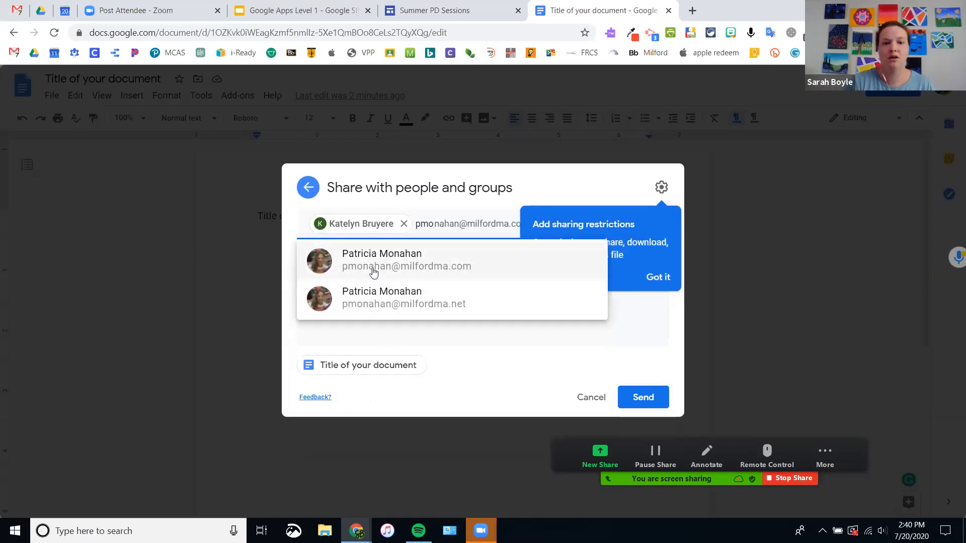
{"action": "left_click", "coordinate": [372, 272]}
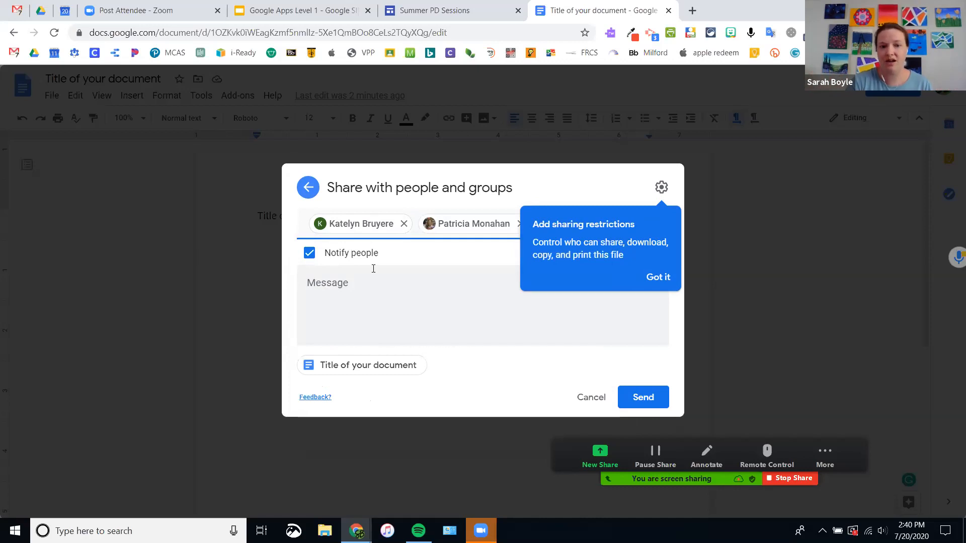
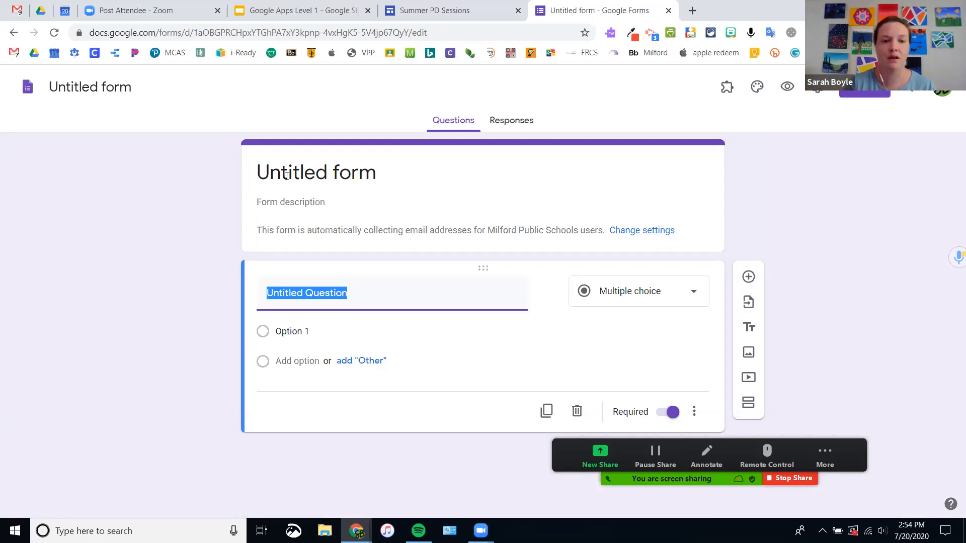
Step: Rename the untitled form to 'demo form'
{"action": "left_click", "coordinate": [285, 171]}
{"action": "type", "text": "demo form"}
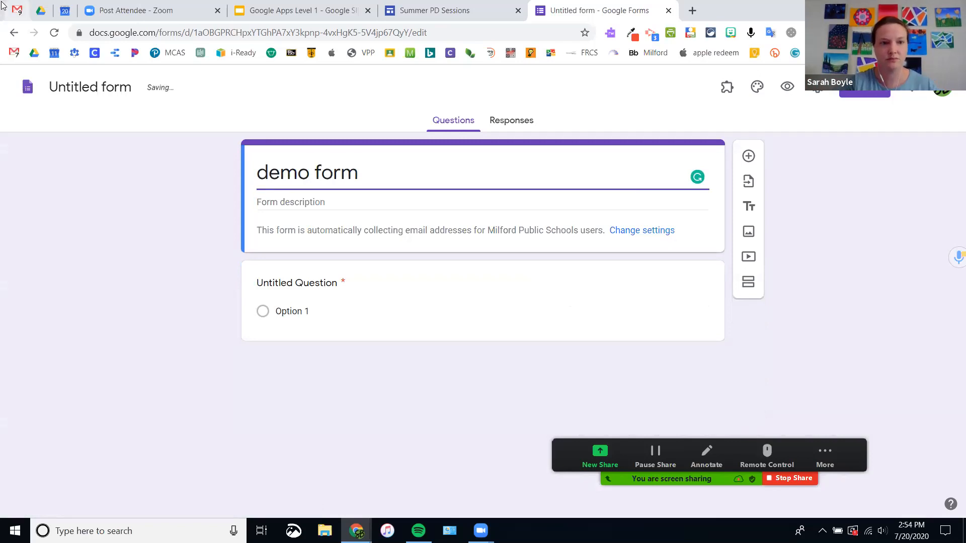
{"action": "left_click", "coordinate": [75, 89]}
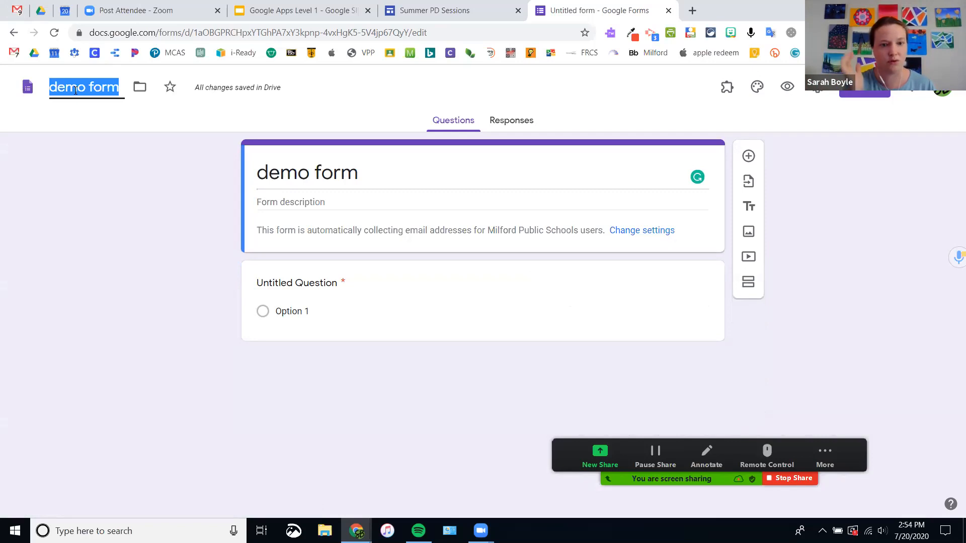
{"action": "left_click", "coordinate": [282, 202]}
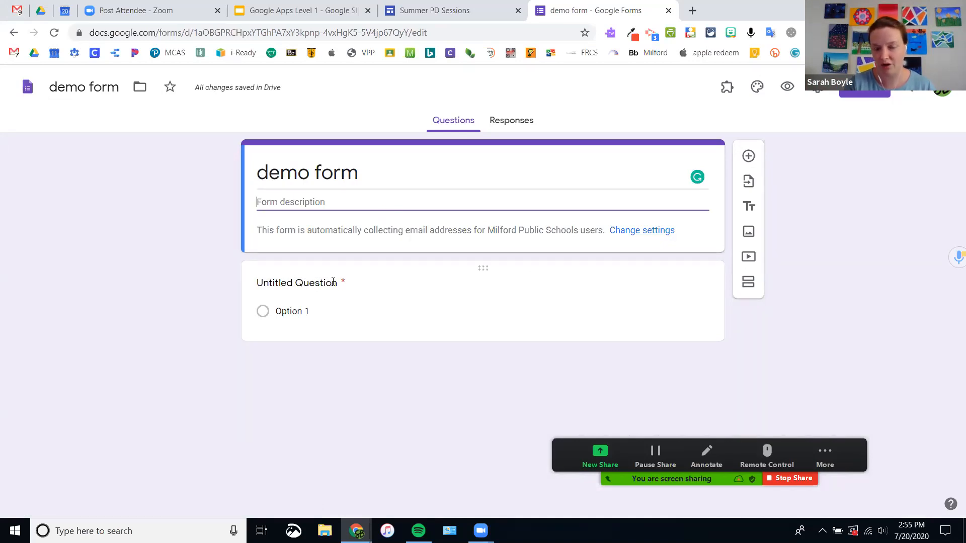
Step: Open the question's type list, then move Zoom's sharing controls off the chat and return to the form
{"action": "left_click", "coordinate": [306, 289]}
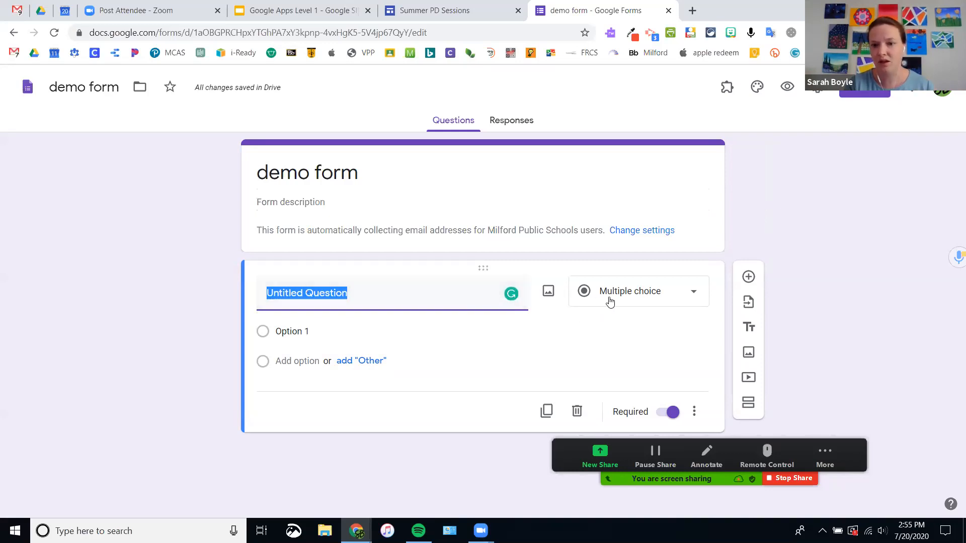
{"action": "left_click", "coordinate": [645, 296]}
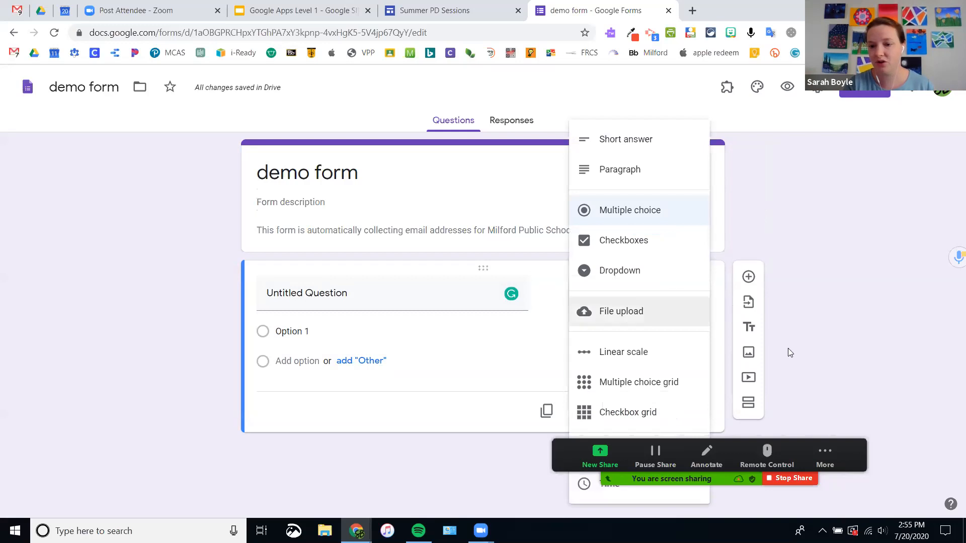
{"action": "left_click", "coordinate": [857, 455]}
{"action": "left_click_drag", "start_coordinate": [851, 455], "coordinate": [303, 413]}
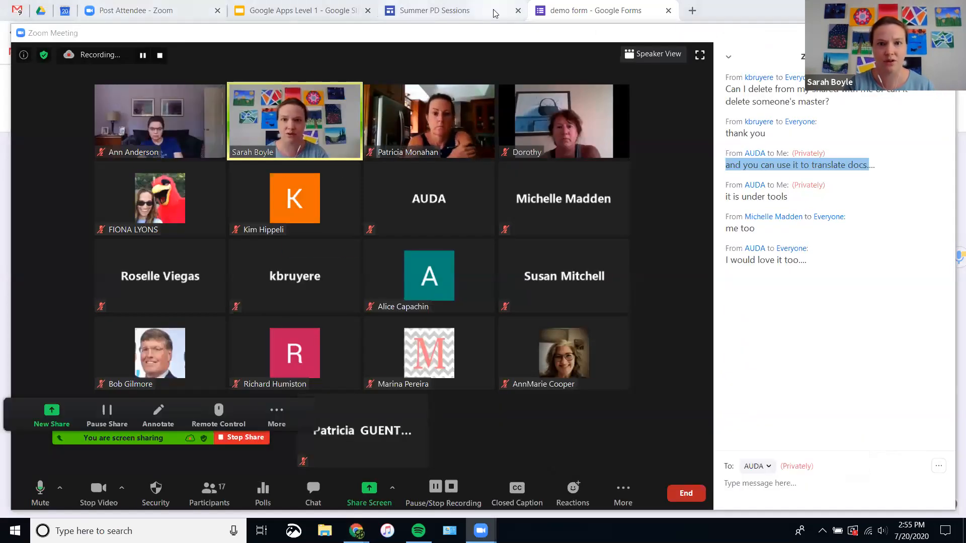
{"action": "left_click", "coordinate": [594, 10]}
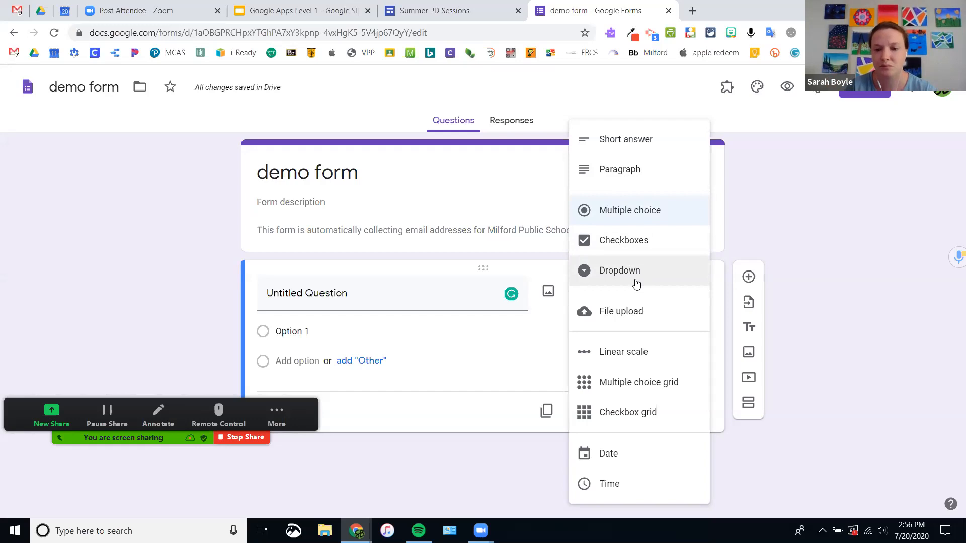
Step: Make the question a linear scale with its upper end set to 3
{"action": "left_click", "coordinate": [635, 365]}
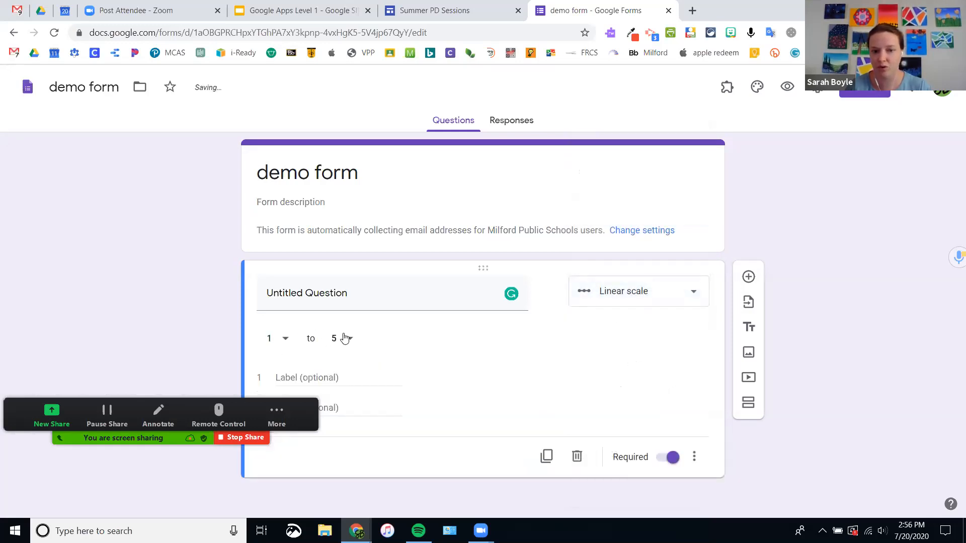
{"action": "left_click", "coordinate": [337, 338]}
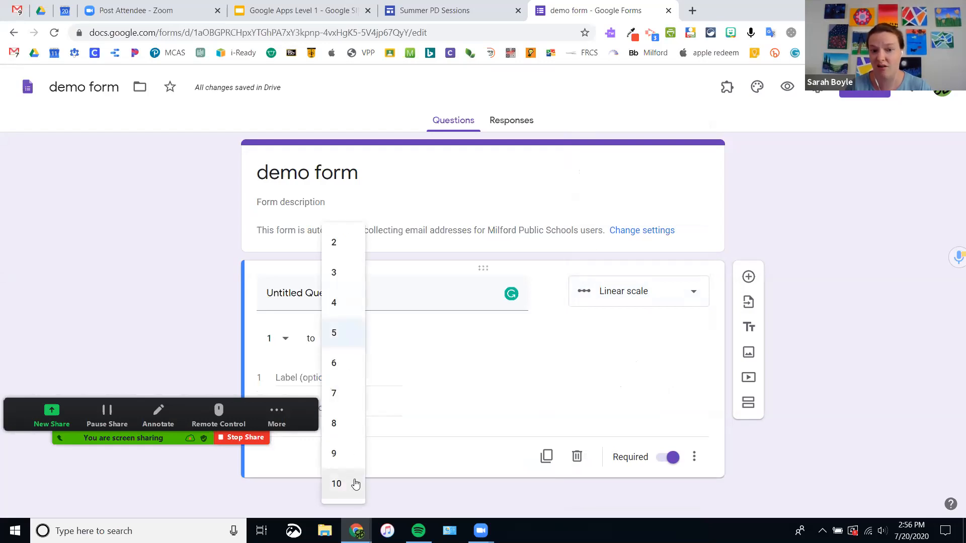
{"action": "left_click", "coordinate": [352, 273]}
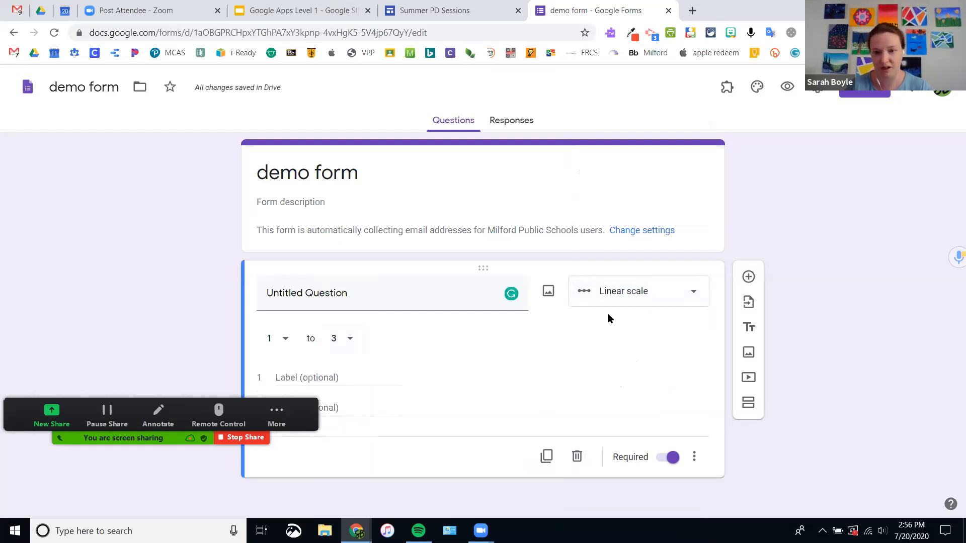
{"action": "left_click", "coordinate": [624, 304]}
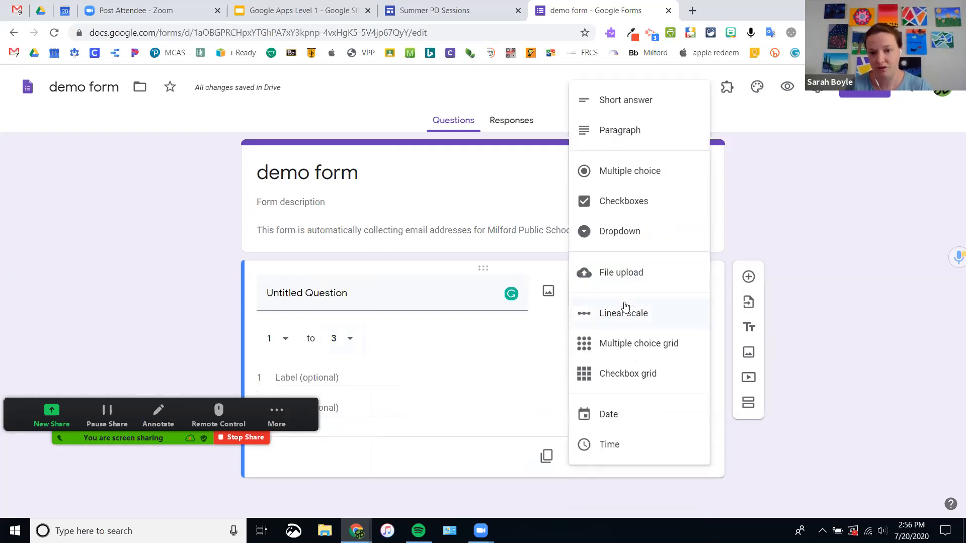
Step: Switch the question to a multiple choice grid, then to a Date question
{"action": "left_click", "coordinate": [641, 345]}
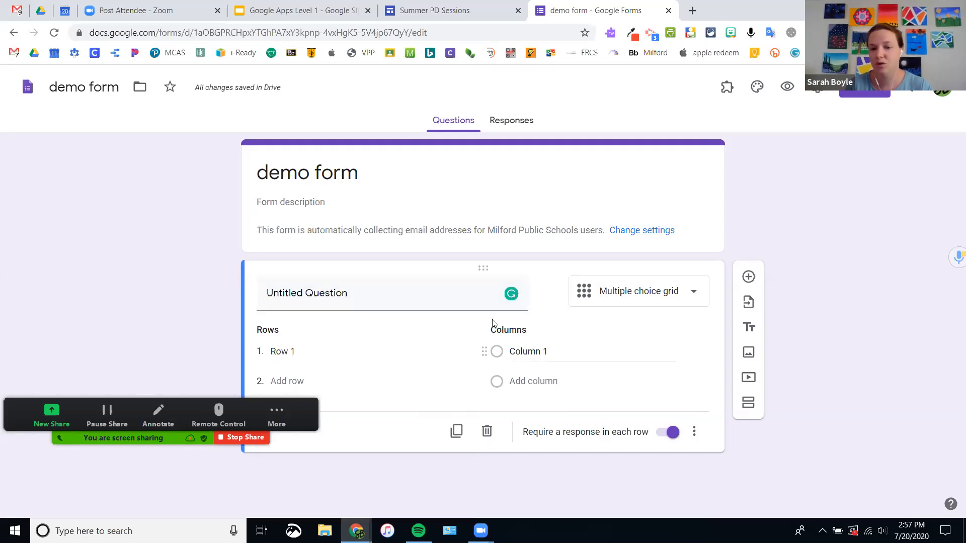
{"action": "left_click", "coordinate": [637, 294]}
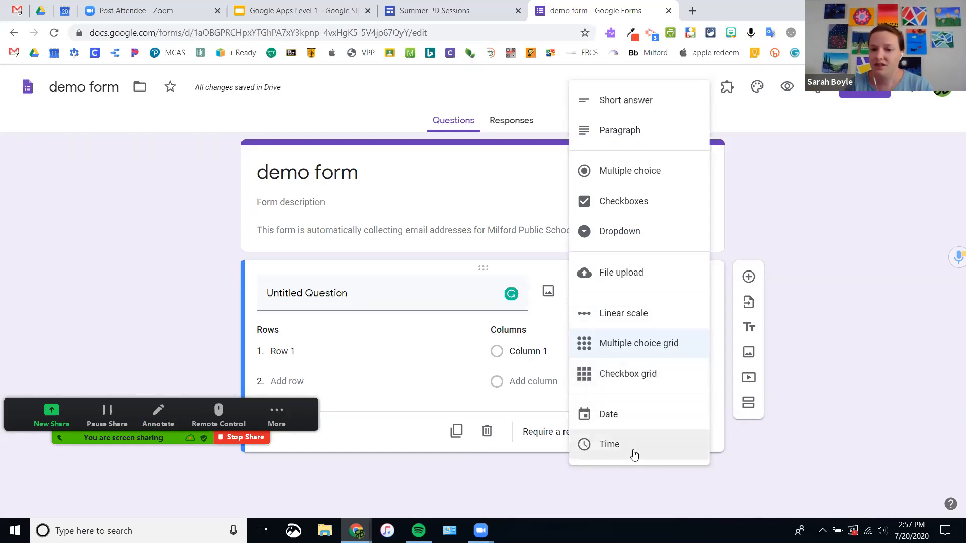
{"action": "left_click", "coordinate": [647, 423]}
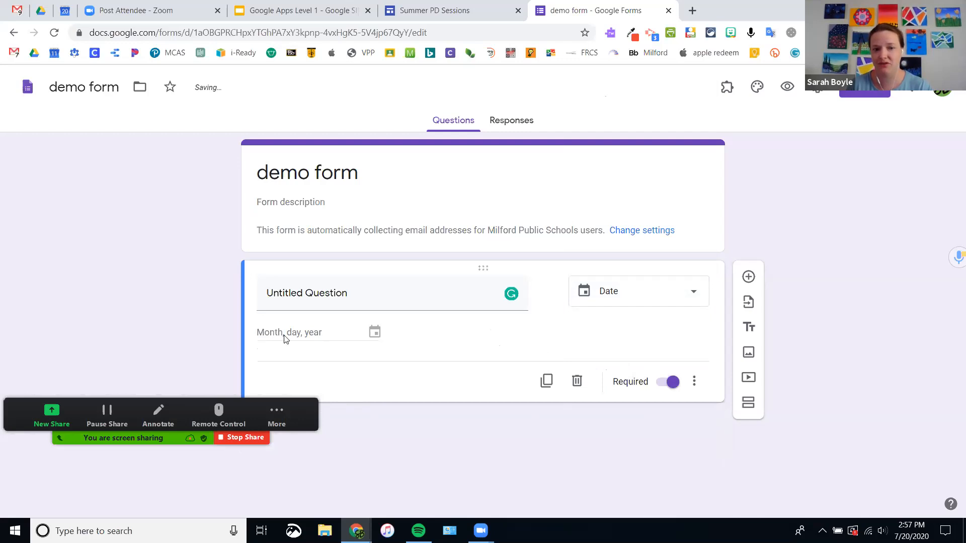
Step: Change the question type to Time
{"action": "left_click", "coordinate": [603, 300]}
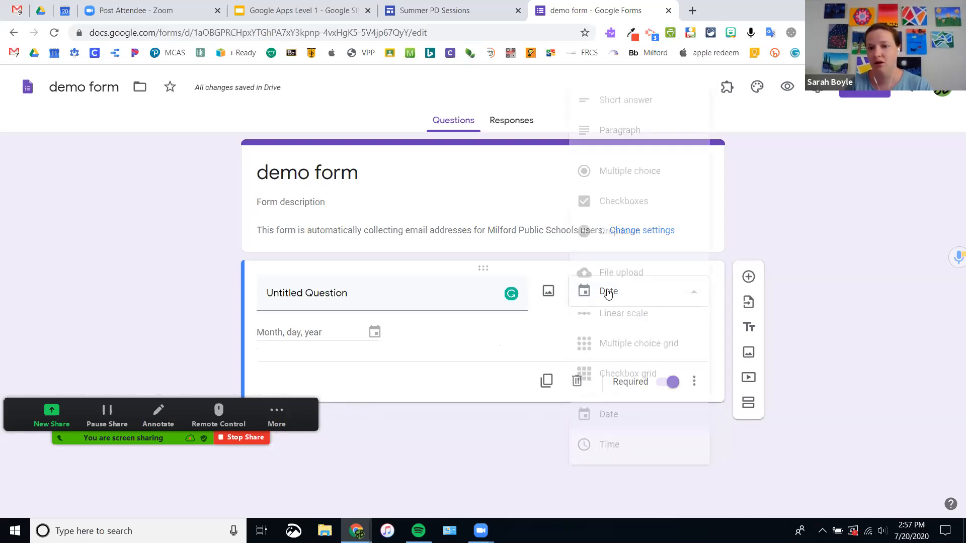
{"action": "left_click", "coordinate": [626, 455]}
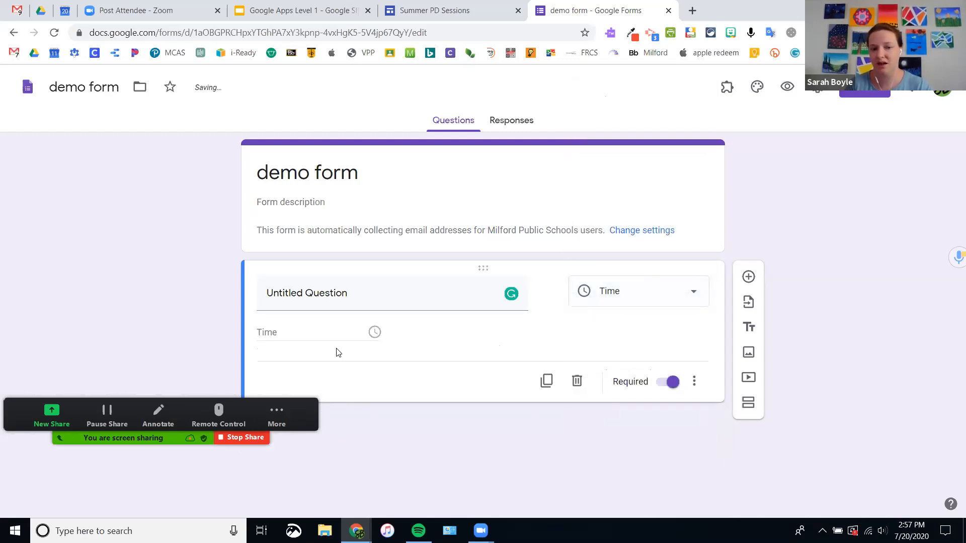
{"action": "left_click", "coordinate": [650, 298]}
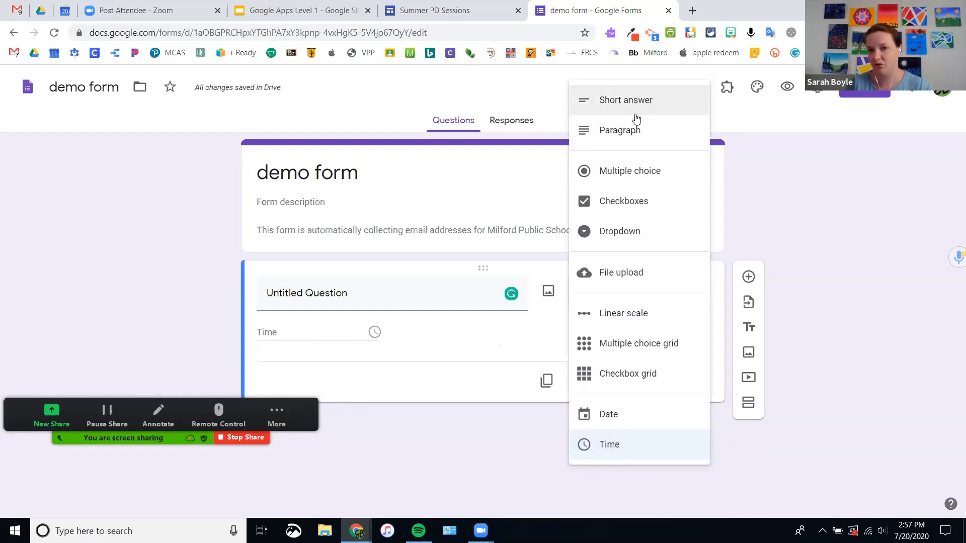
{"action": "left_click", "coordinate": [773, 213]}
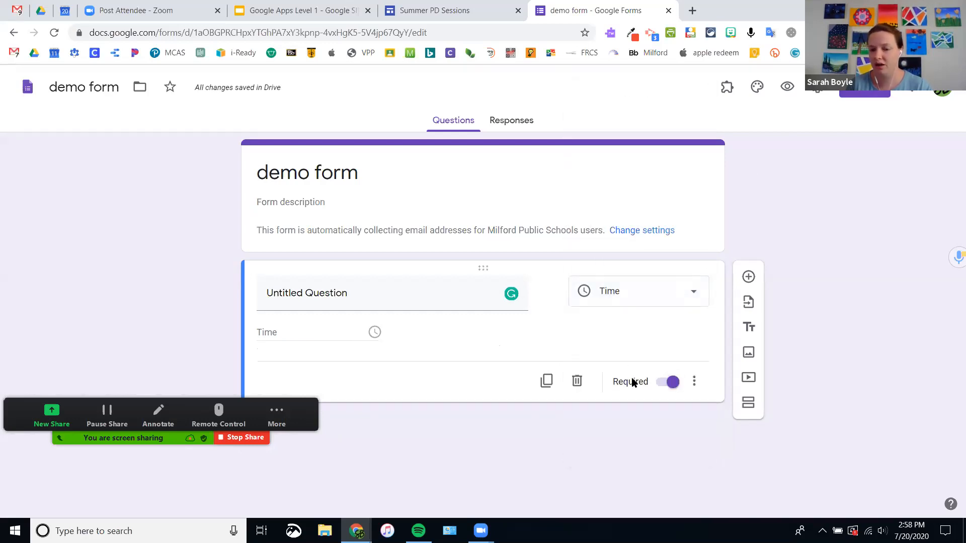
Step: Toggle Required off and back on, then duplicate the Time question
{"action": "left_click", "coordinate": [673, 382]}
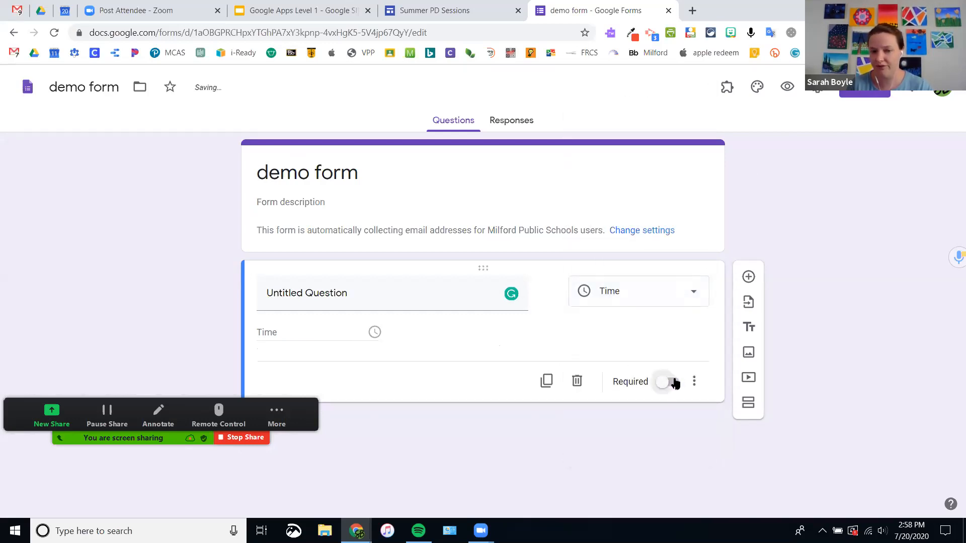
{"action": "left_click", "coordinate": [409, 222]}
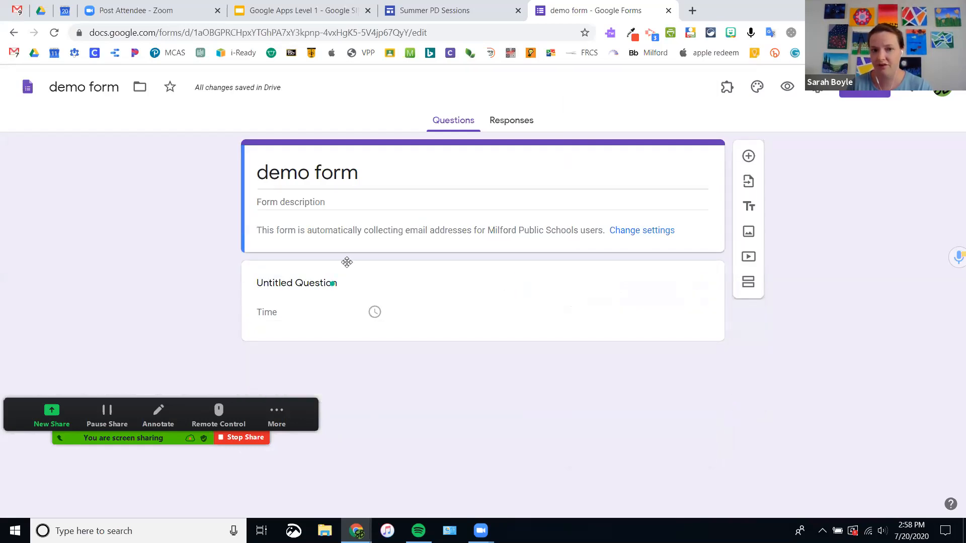
{"action": "left_click", "coordinate": [345, 314]}
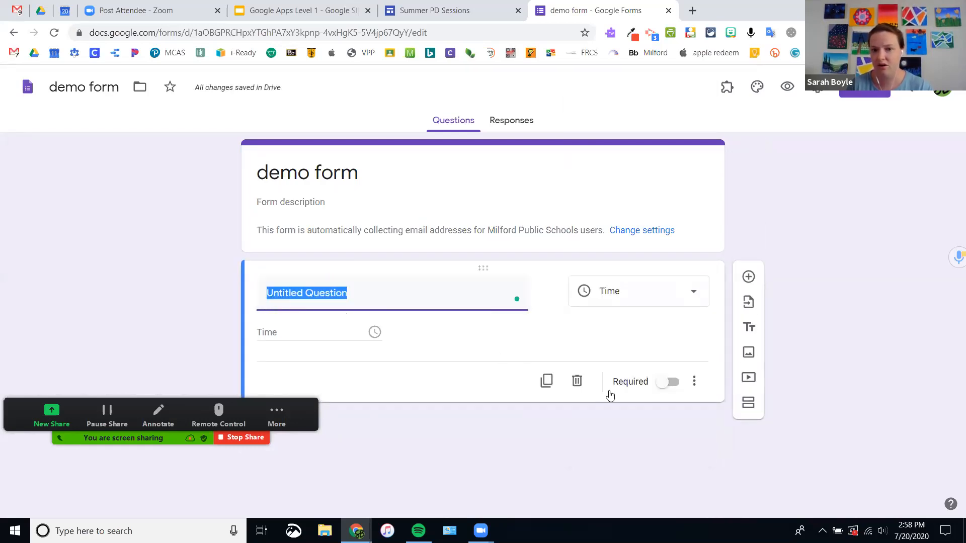
{"action": "left_click", "coordinate": [667, 382]}
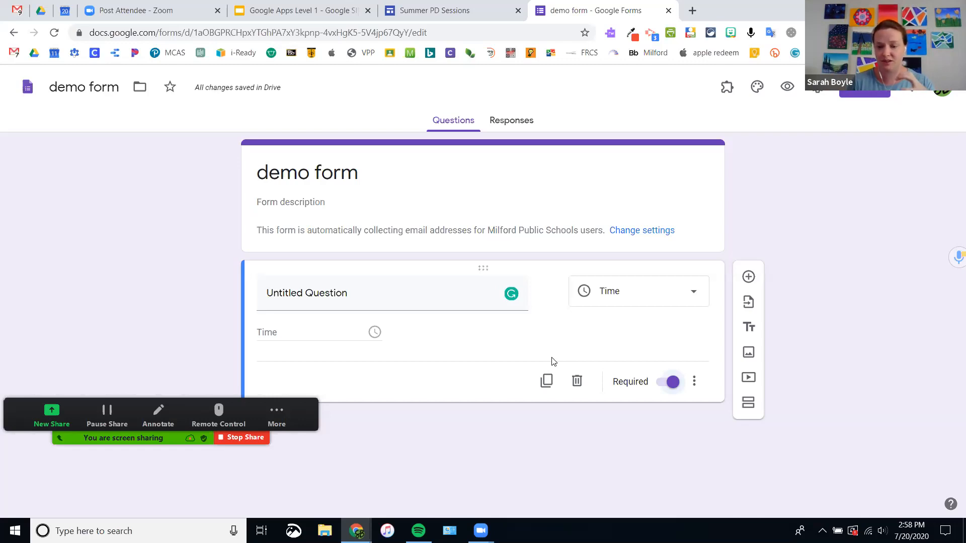
{"action": "left_click", "coordinate": [546, 383]}
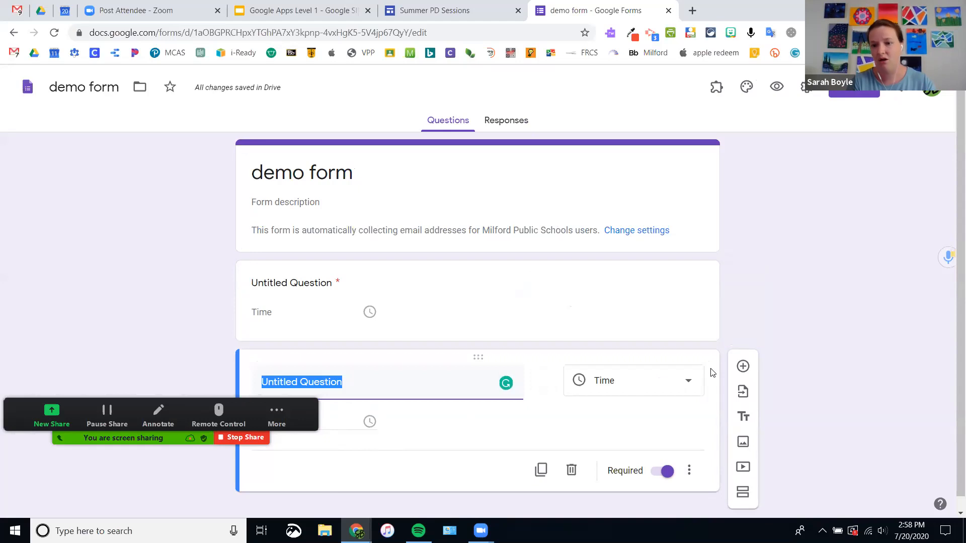
Step: Add a multiple-choice question and a title-and-description block below the Time questions
{"action": "left_click", "coordinate": [742, 367]}
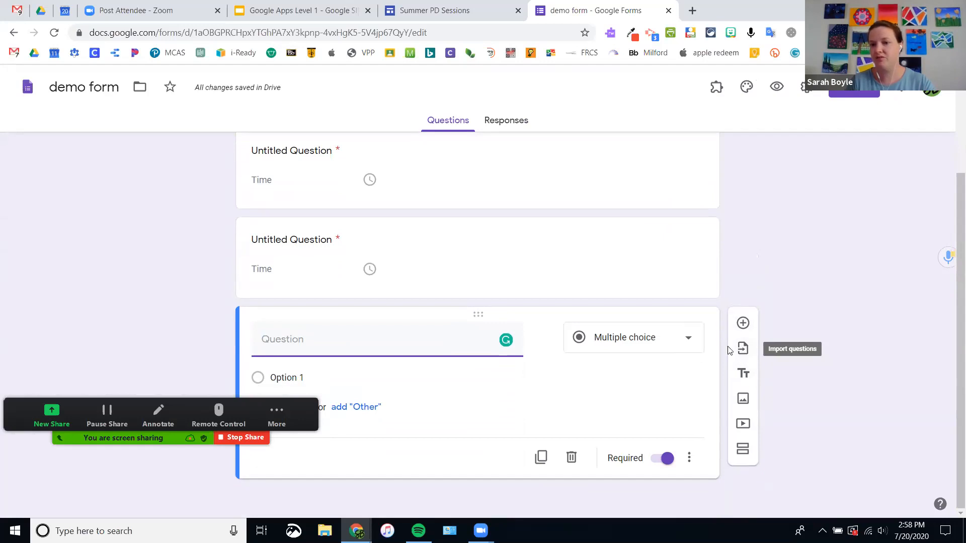
{"action": "left_click", "coordinate": [744, 375]}
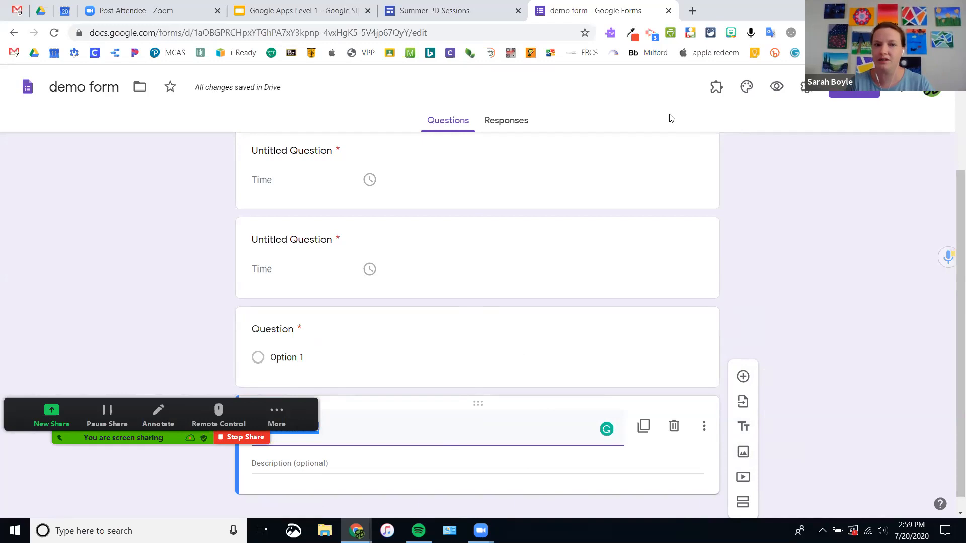
{"action": "left_click", "coordinate": [745, 87]}
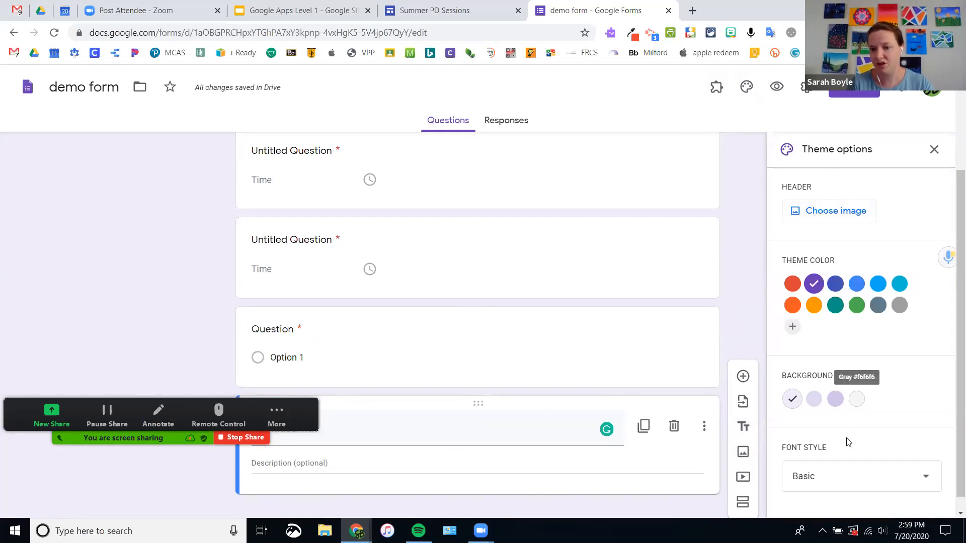
Step: Keep the theme's font style set to Basic
{"action": "left_click", "coordinate": [855, 475]}
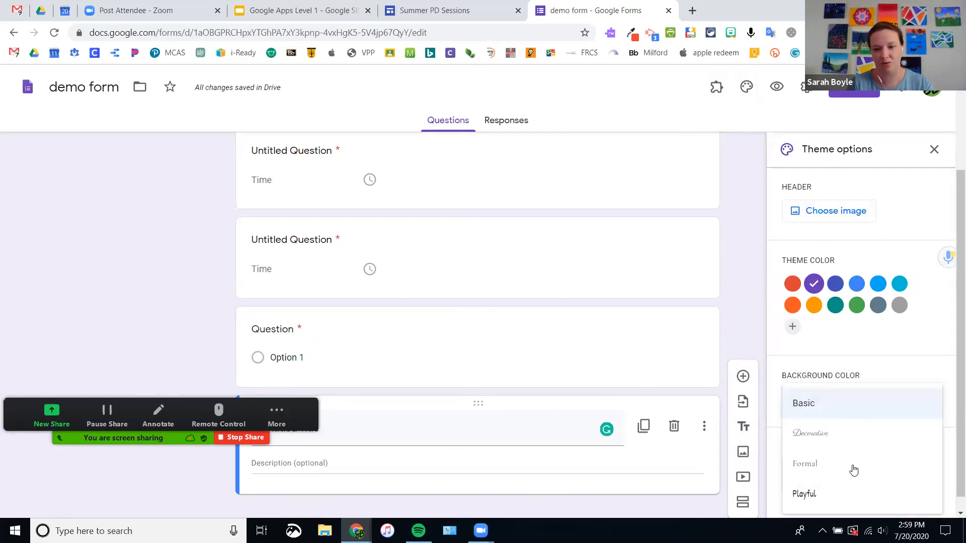
{"action": "left_click", "coordinate": [802, 408]}
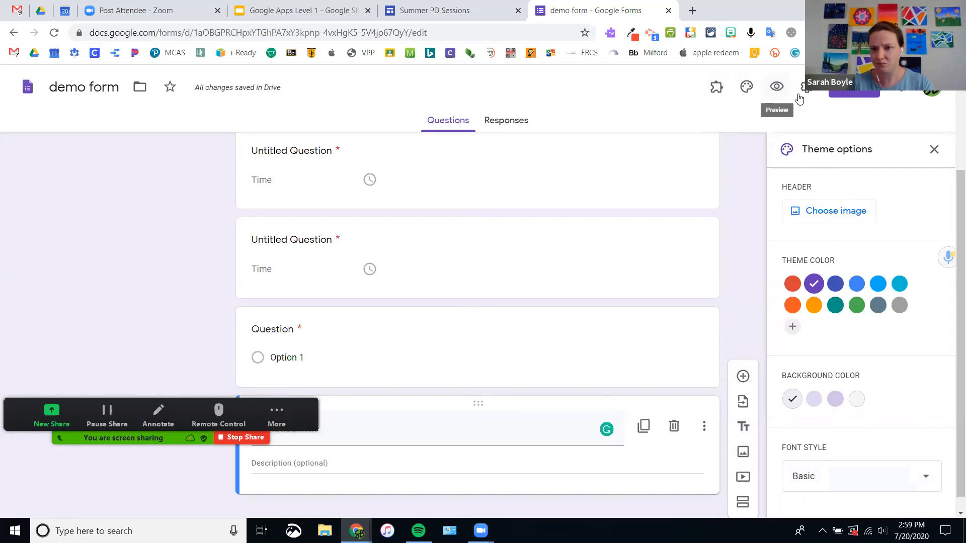
Step: Generate a shortened share link for the form and close the Send dialog
{"action": "left_click", "coordinate": [852, 91]}
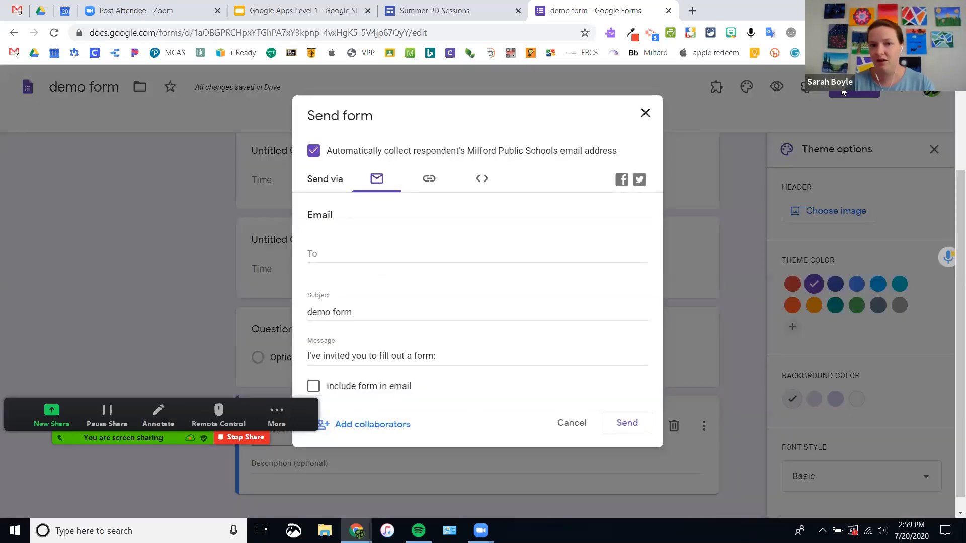
{"action": "left_click", "coordinate": [430, 179]}
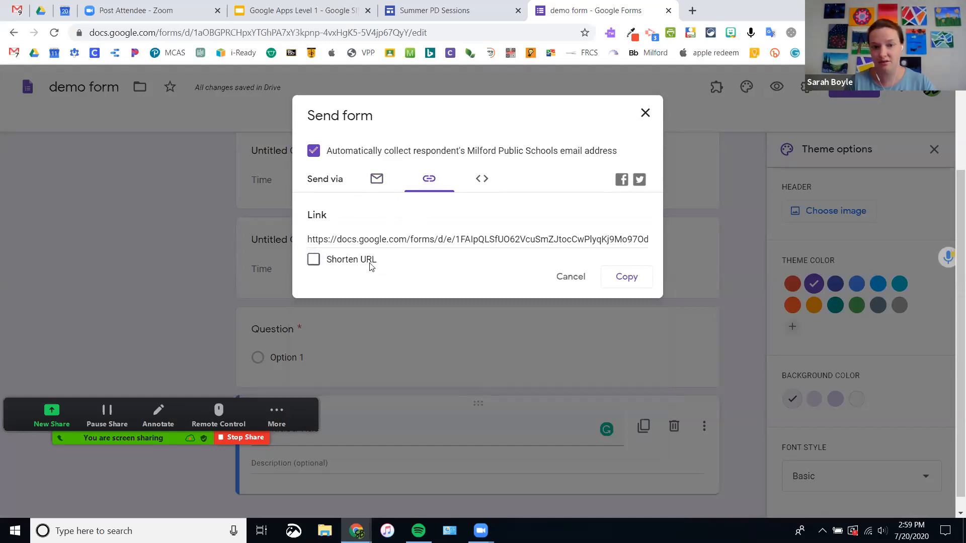
{"action": "left_click_drag", "start_coordinate": [380, 261], "coordinate": [338, 254]}
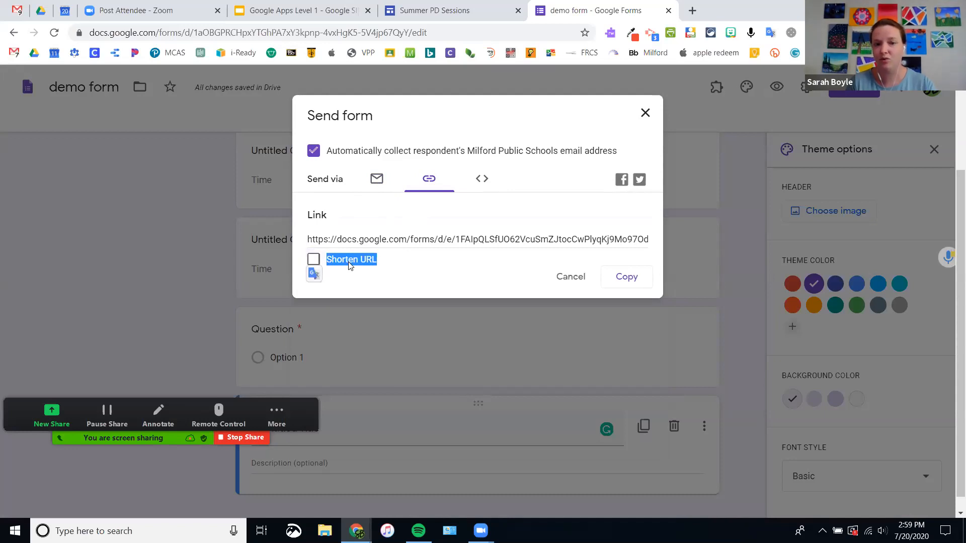
{"action": "left_click", "coordinate": [313, 259]}
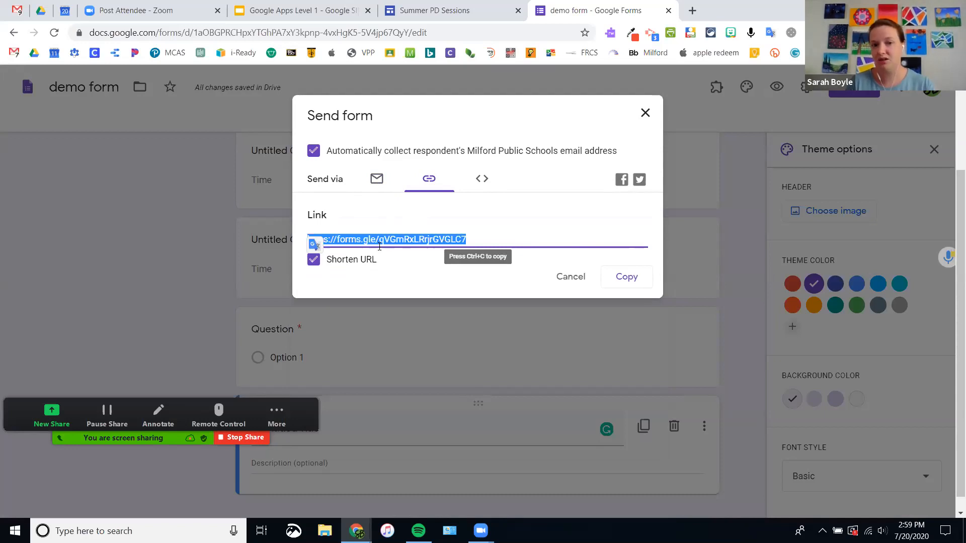
{"action": "left_click", "coordinate": [313, 260]}
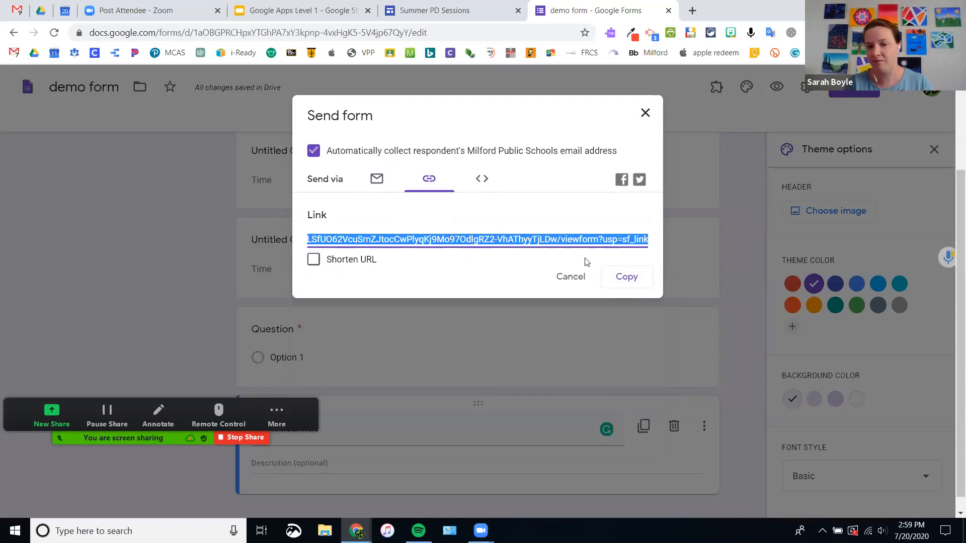
{"action": "left_click", "coordinate": [313, 260]}
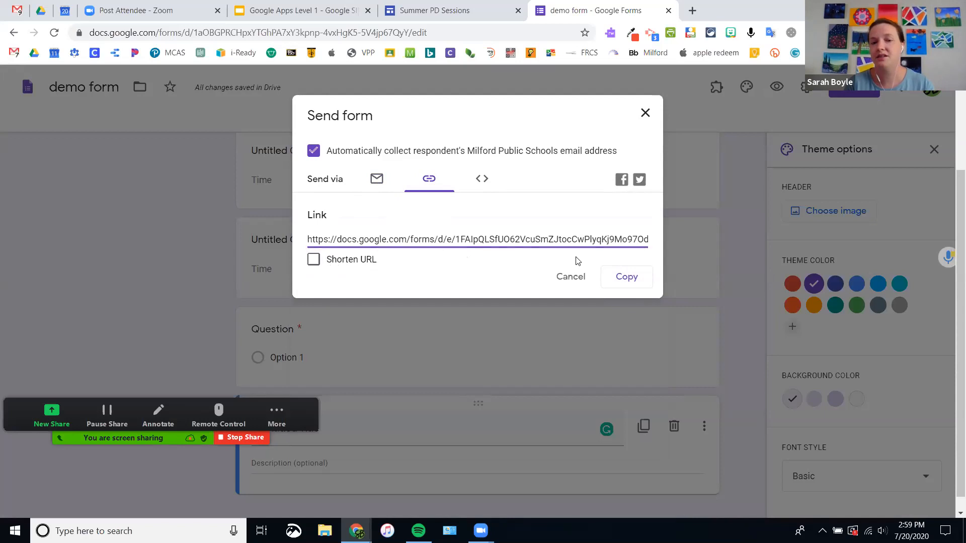
{"action": "left_click", "coordinate": [644, 113]}
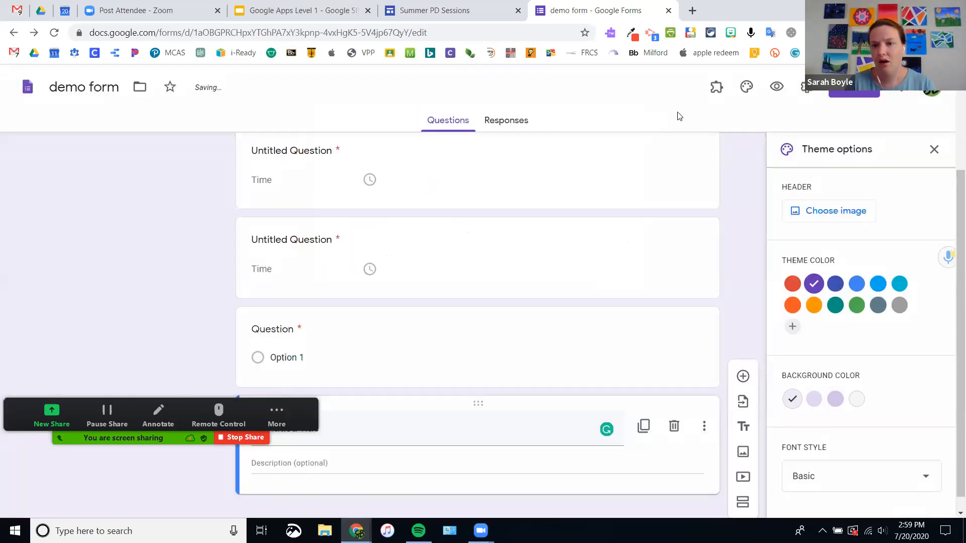
Step: Turn off response receipts and limit each respondent to 1 response
{"action": "left_click", "coordinate": [808, 89]}
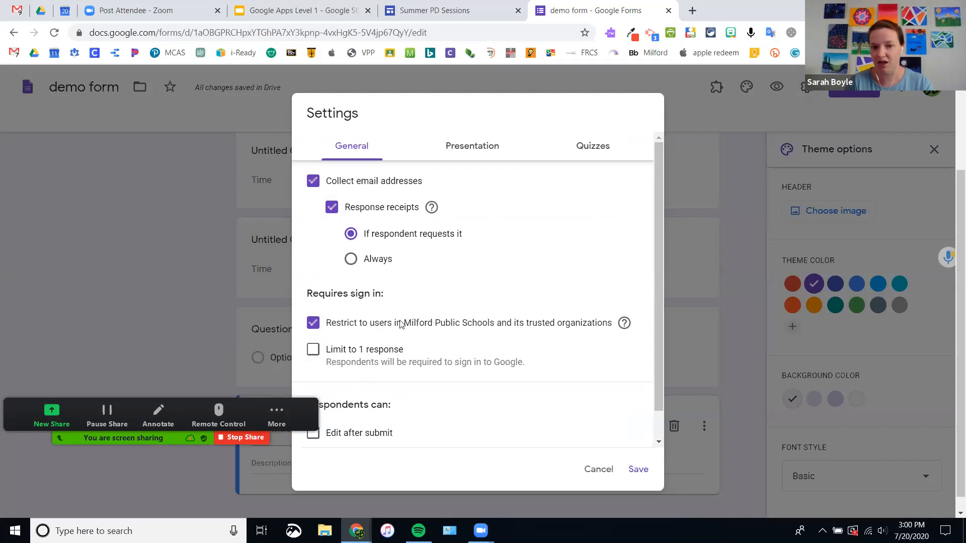
{"action": "left_click", "coordinate": [330, 208]}
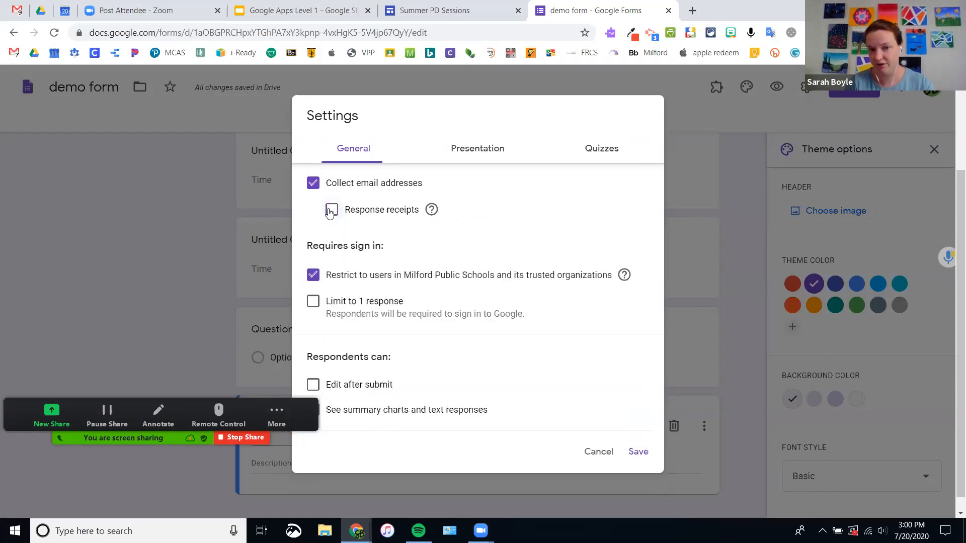
{"action": "left_click", "coordinate": [312, 304]}
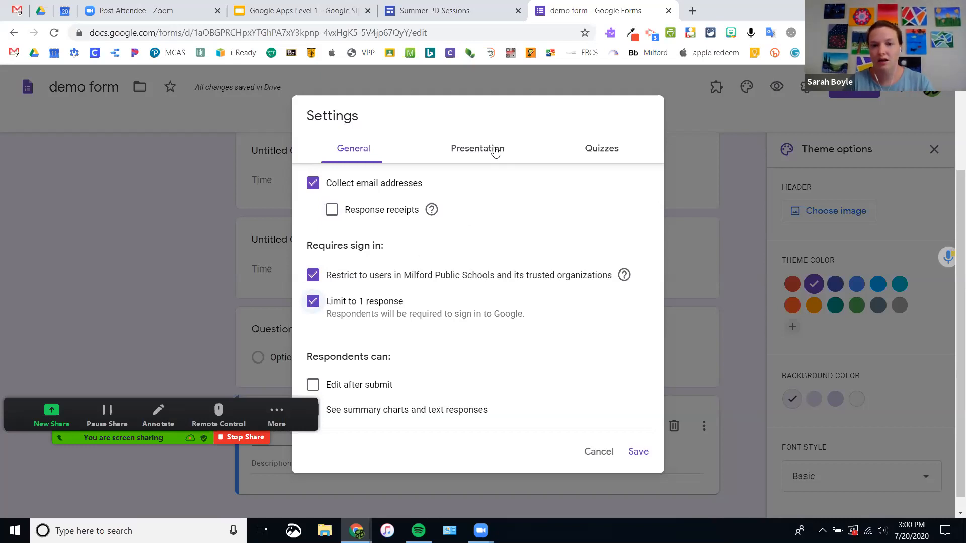
Step: Toggle quiz mode on and back off, then save the settings
{"action": "left_click", "coordinate": [615, 151]}
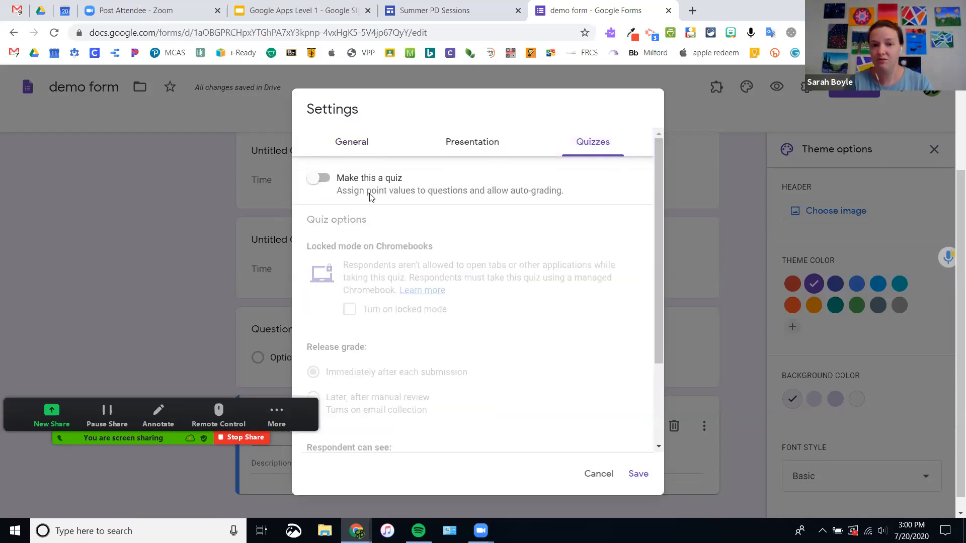
{"action": "left_click", "coordinate": [317, 180]}
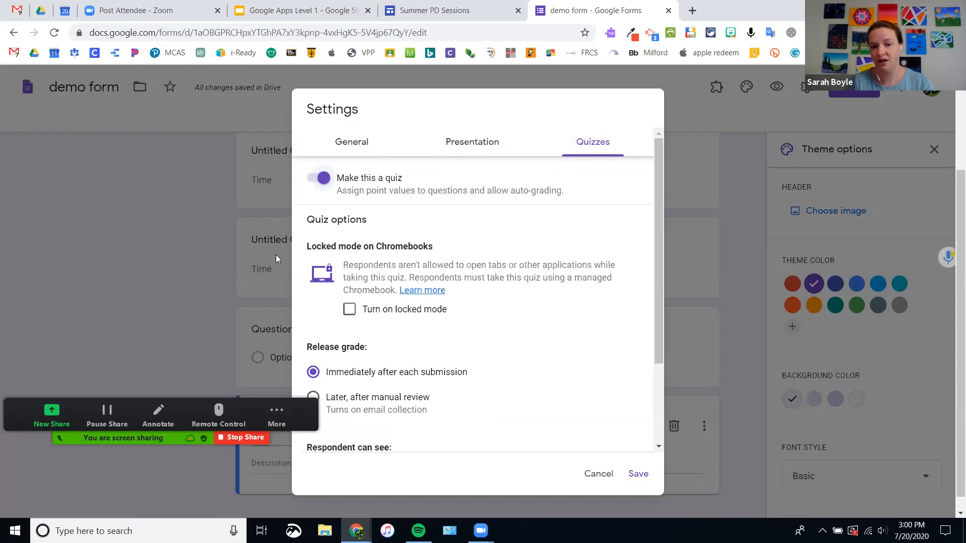
{"action": "left_click", "coordinate": [324, 184]}
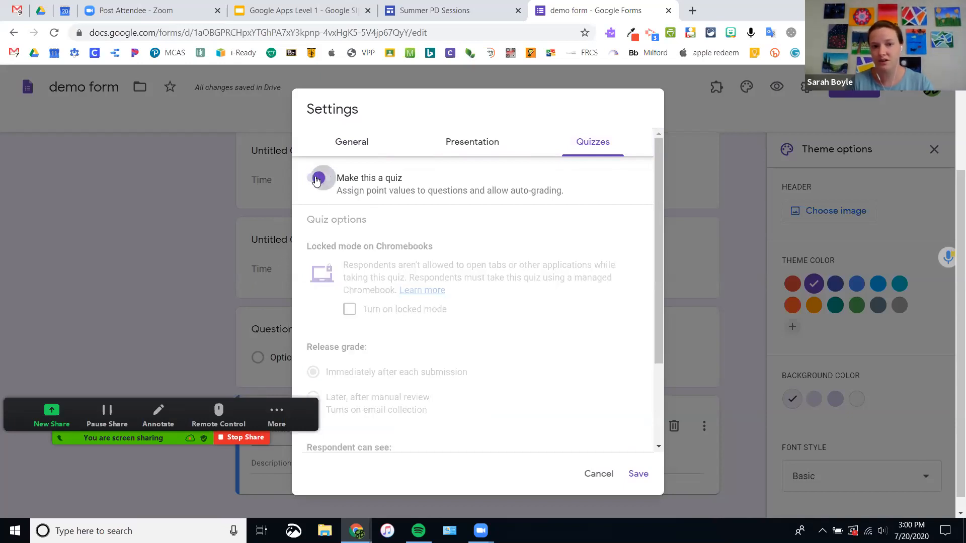
{"action": "left_click", "coordinate": [637, 474]}
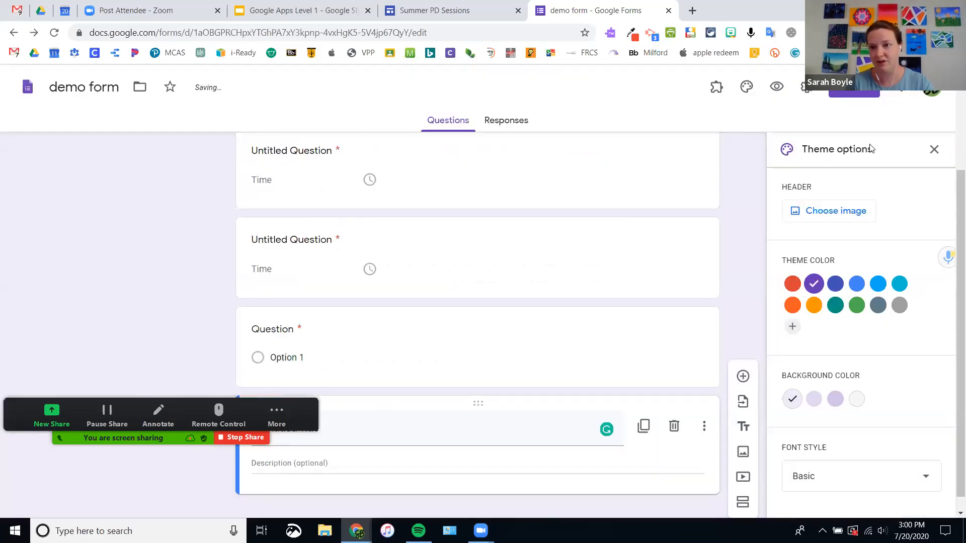
{"action": "left_click", "coordinate": [902, 95]}
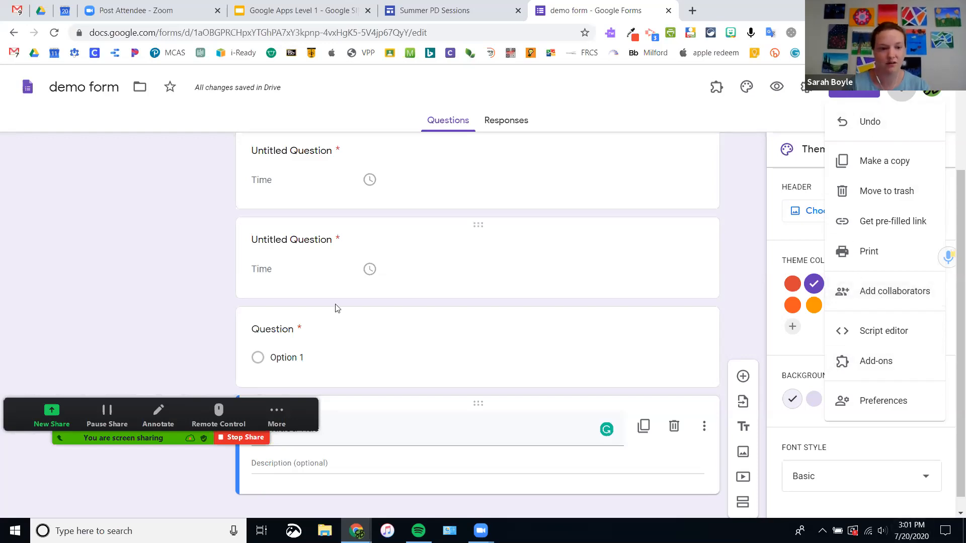
Step: Switch to the Google Apps Level 1 presentation and select its Forms slide
{"action": "left_click", "coordinate": [309, 11]}
{"action": "left_click", "coordinate": [65, 491]}
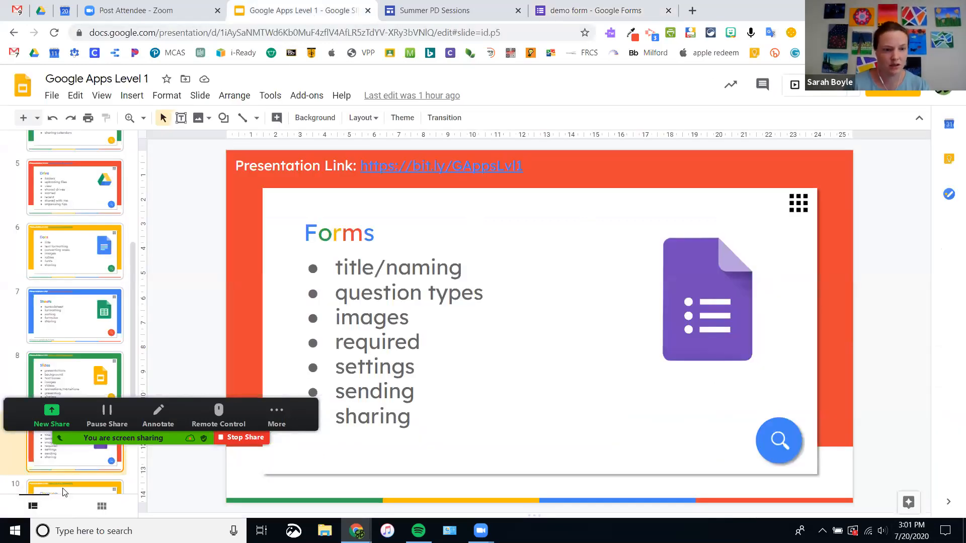